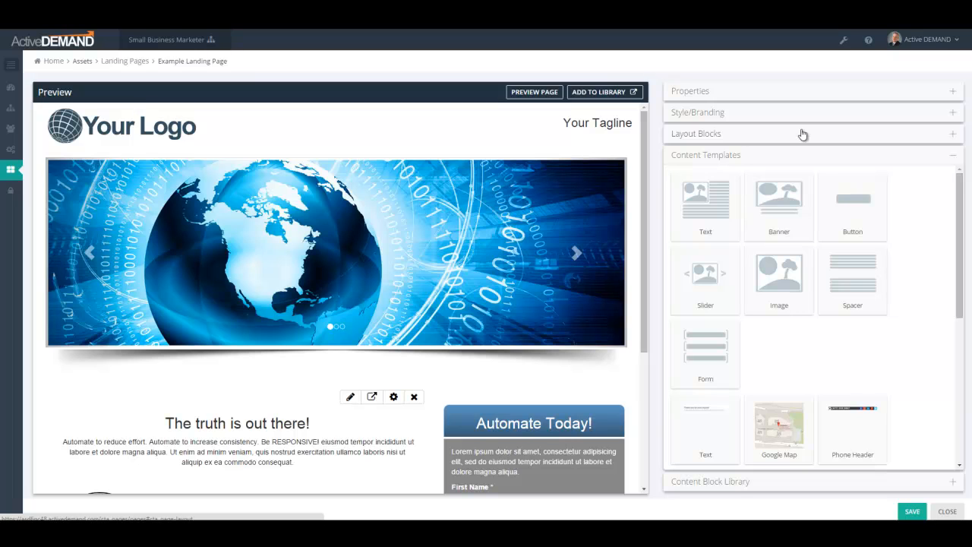
Step: Look over the Example Landing Page in the editor preview, from the image slider to the sign-up form
{"action": "mouse_move", "coordinate": [336, 103]}
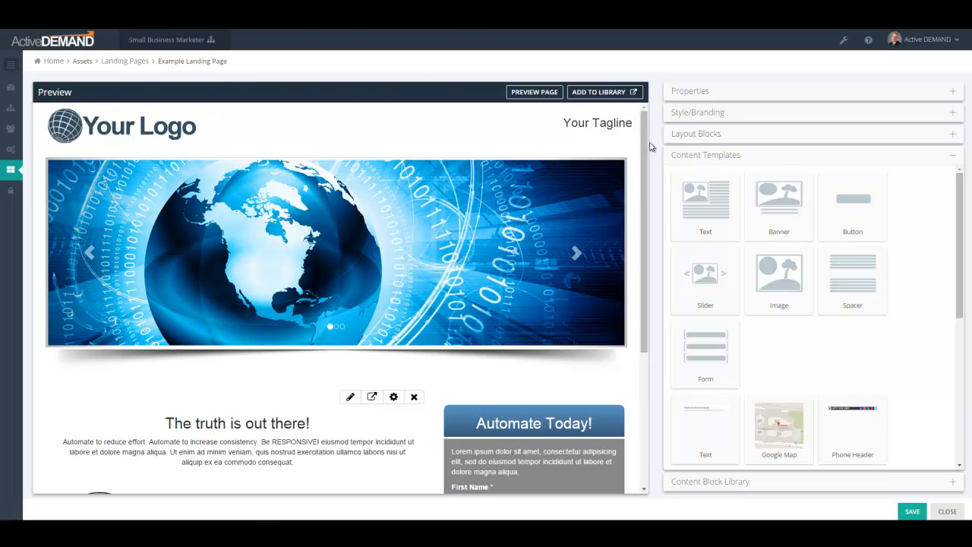
{"action": "scroll", "coordinate": [646, 145], "scroll_direction": "down", "scroll_amount": 4}
{"action": "scroll", "coordinate": [623, 408], "scroll_direction": "up", "scroll_amount": 4}
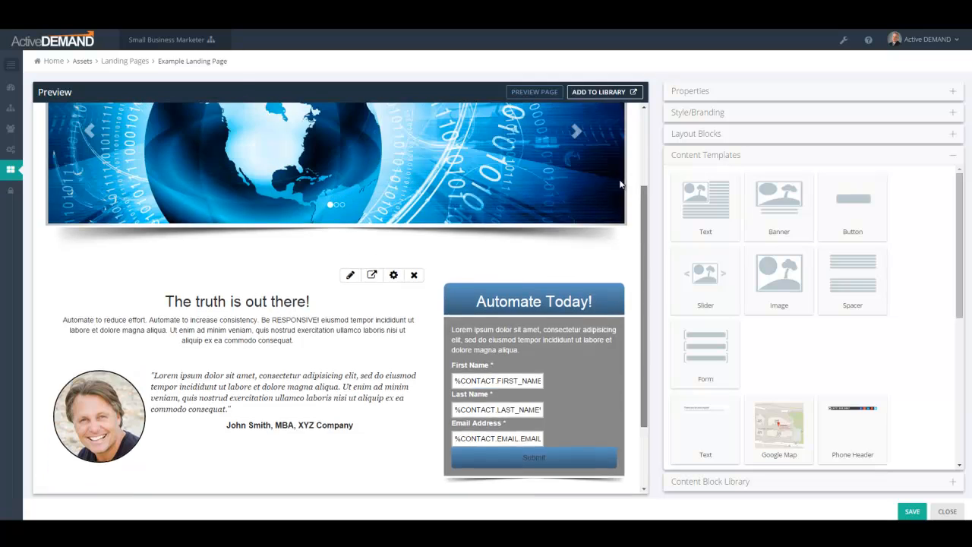
{"action": "mouse_move", "coordinate": [458, 213]}
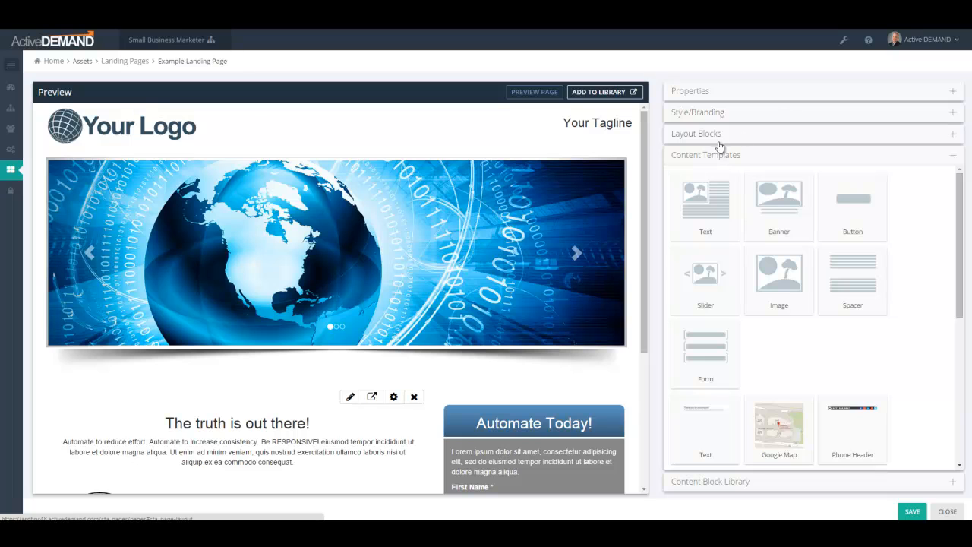
Step: Review the landing page's properties and switch Allow Anonymous Visitors off and back on
{"action": "left_click", "coordinate": [713, 92]}
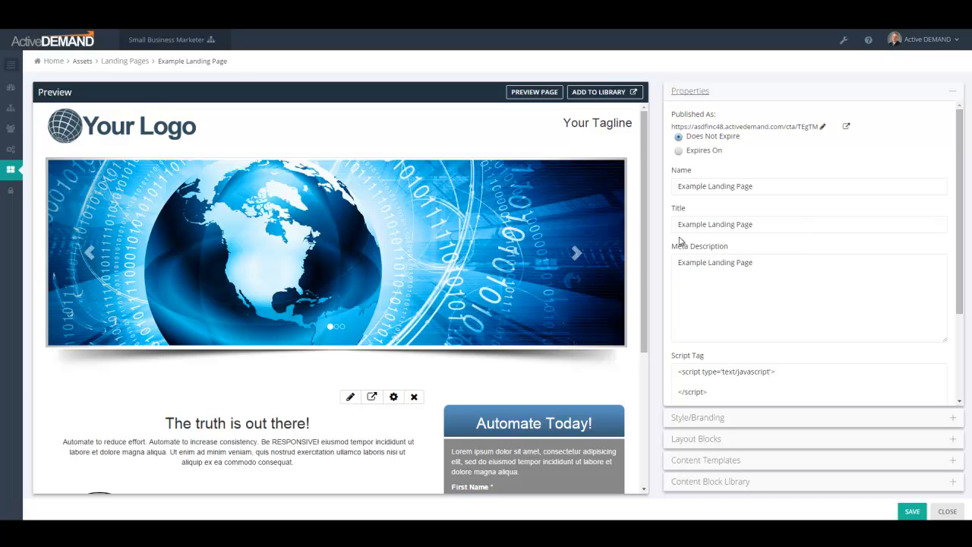
{"action": "left_click_drag", "start_coordinate": [959, 175], "coordinate": [962, 278]}
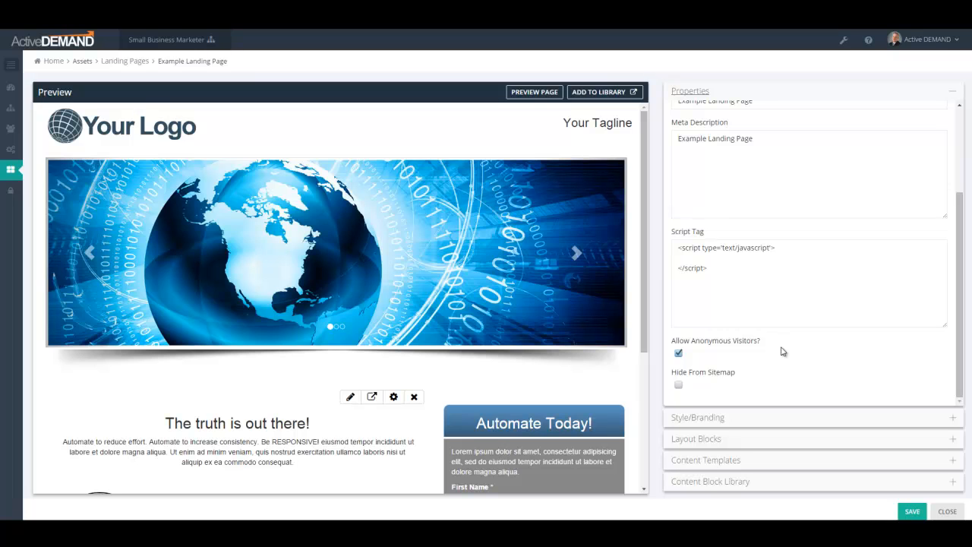
{"action": "left_click", "coordinate": [679, 355]}
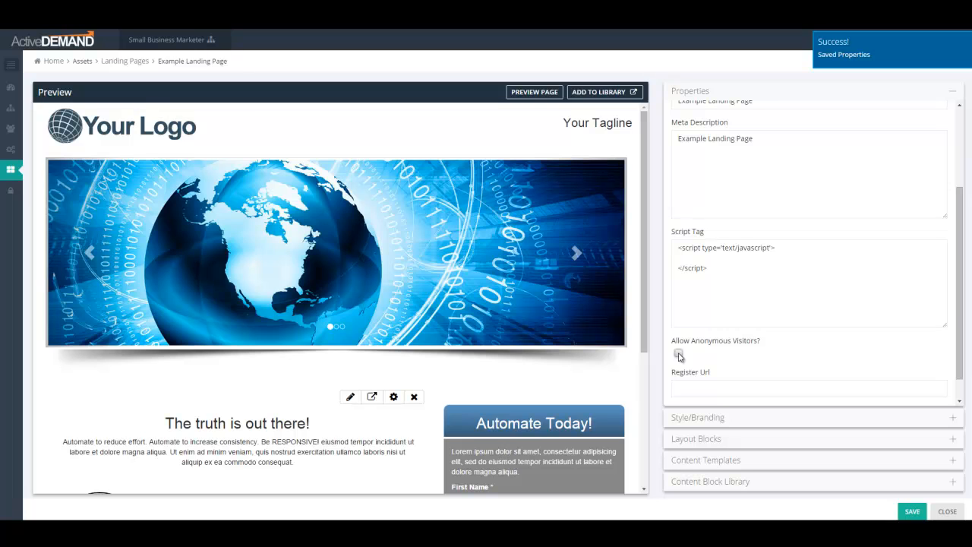
{"action": "left_click", "coordinate": [680, 355]}
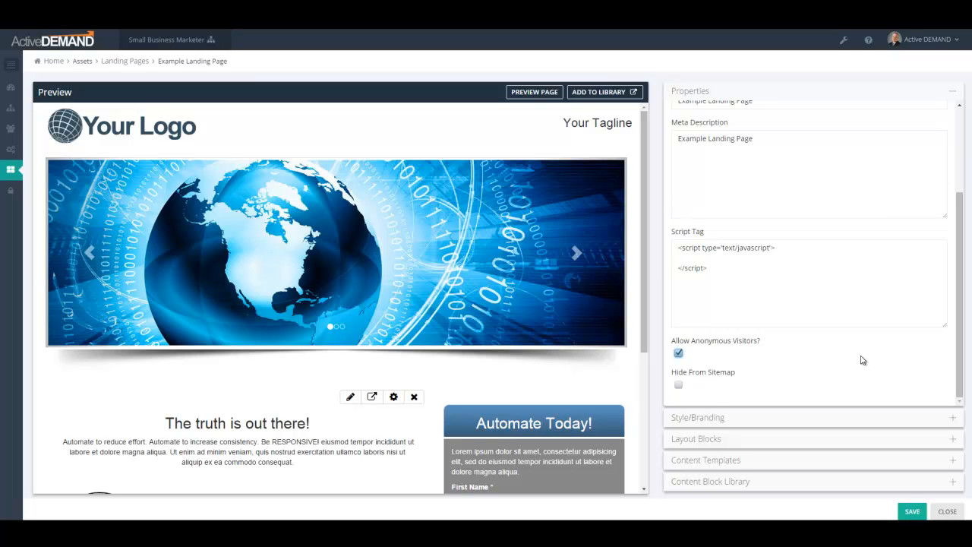
{"action": "left_click", "coordinate": [741, 92]}
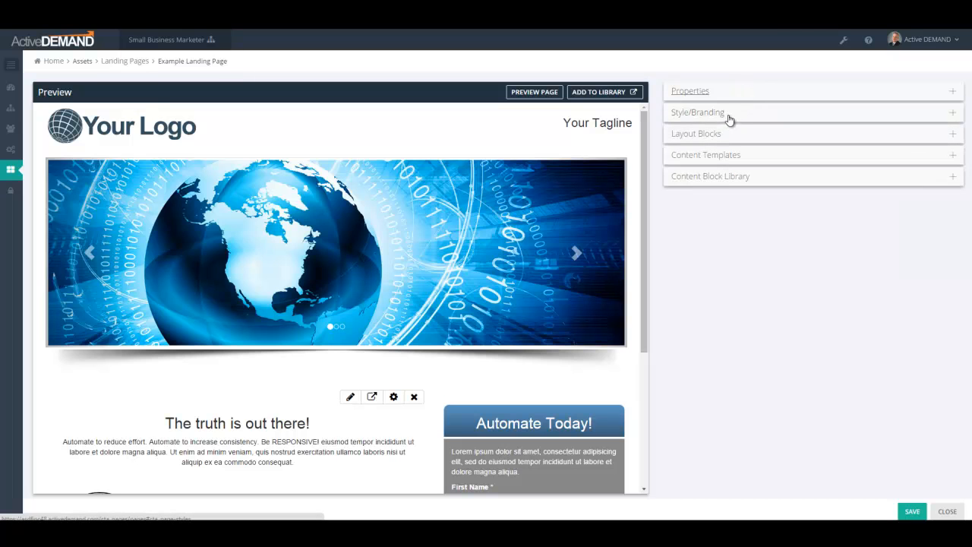
Step: Examine the web and email previews of the brand in the Style/Branding settings
{"action": "left_click", "coordinate": [734, 114]}
{"action": "scroll", "coordinate": [961, 201], "scroll_direction": "down", "scroll_amount": 2}
{"action": "scroll", "coordinate": [961, 202], "scroll_direction": "down", "scroll_amount": 3}
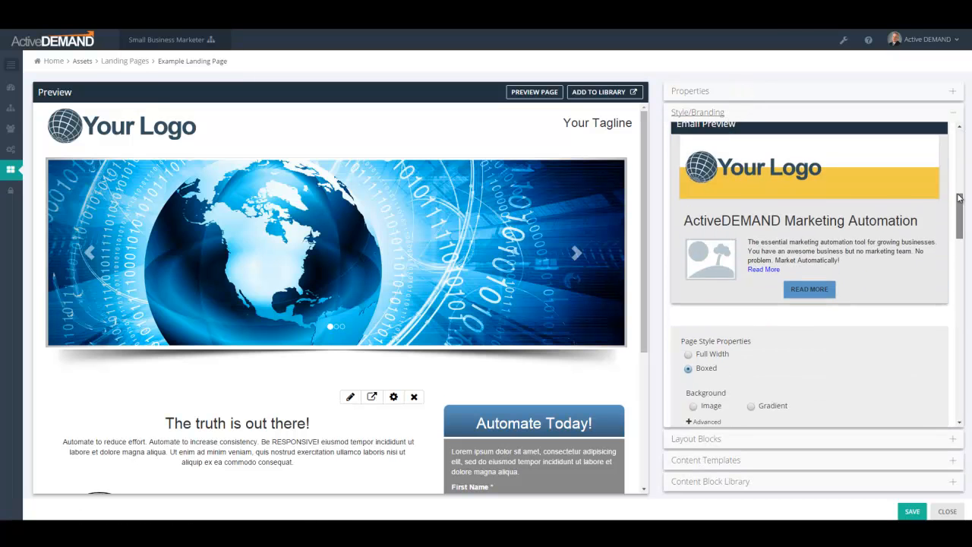
{"action": "scroll", "coordinate": [958, 182], "scroll_direction": "up", "scroll_amount": 5}
{"action": "scroll", "coordinate": [955, 172], "scroll_direction": "up", "scroll_amount": 3}
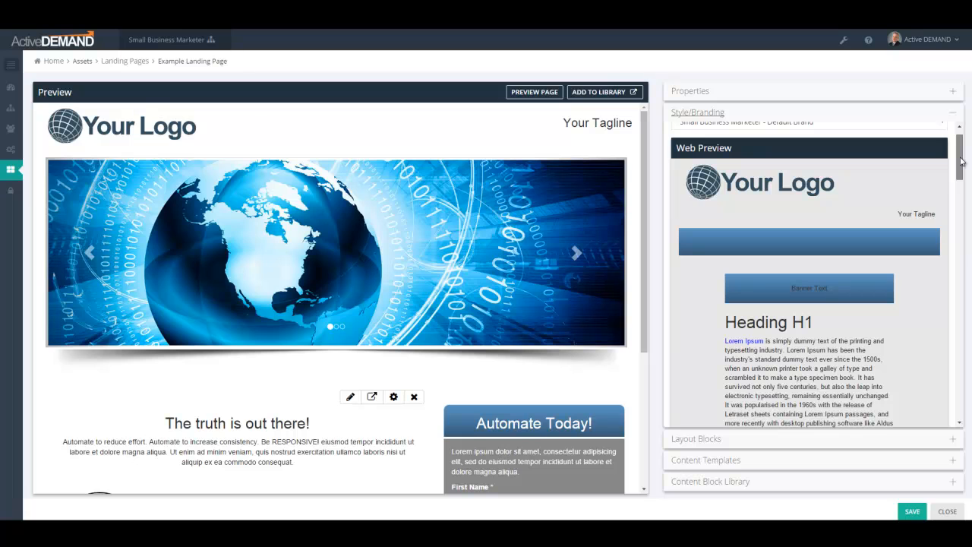
Step: Try the Full Width page style and return the page to Boxed
{"action": "left_click_drag", "start_coordinate": [961, 159], "coordinate": [960, 176]}
{"action": "left_click", "coordinate": [960, 212]}
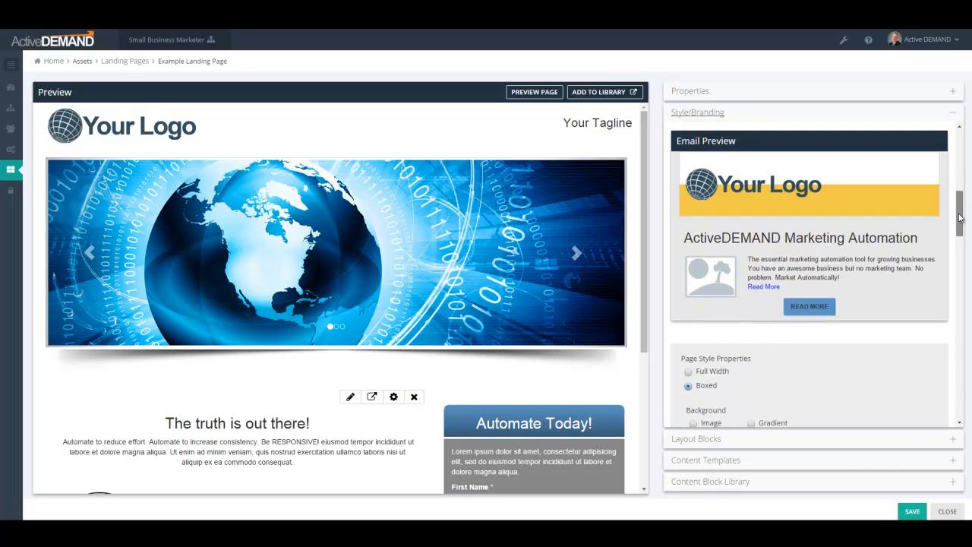
{"action": "left_click_drag", "start_coordinate": [959, 229], "coordinate": [959, 259]}
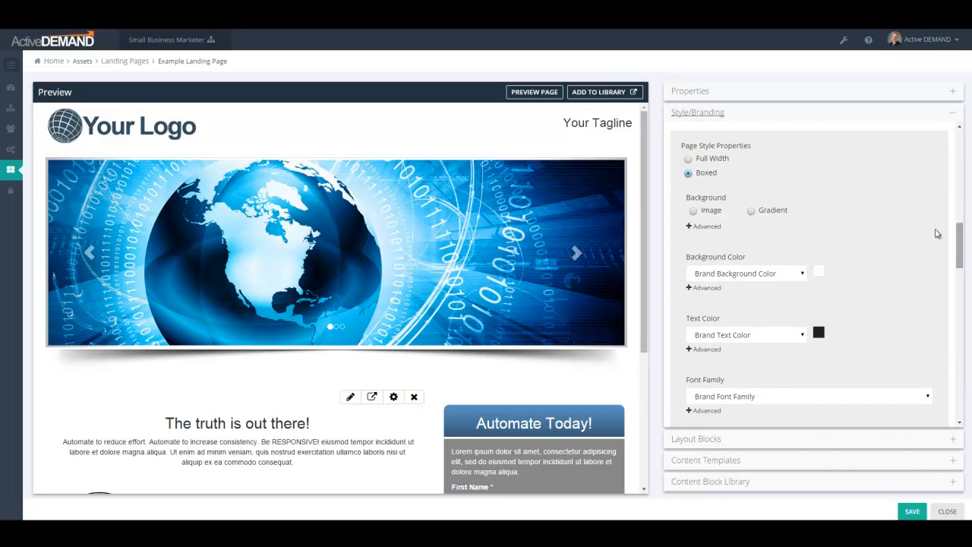
{"action": "left_click", "coordinate": [690, 161]}
{"action": "left_click", "coordinate": [690, 173]}
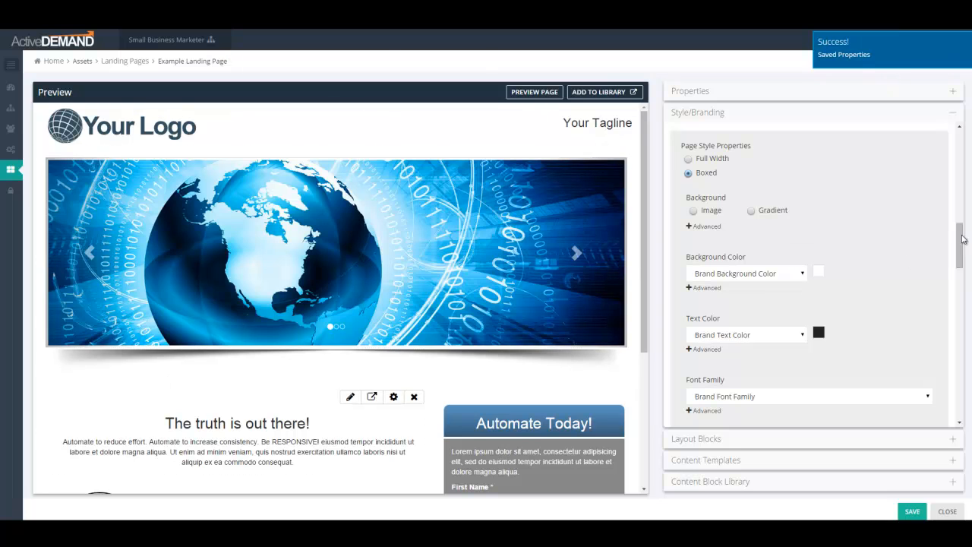
Step: Examine the page style colours and fonts, the box properties and the Custom CSS Block in the Style/Branding settings
{"action": "scroll", "coordinate": [827, 202], "scroll_direction": "down", "scroll_amount": 1}
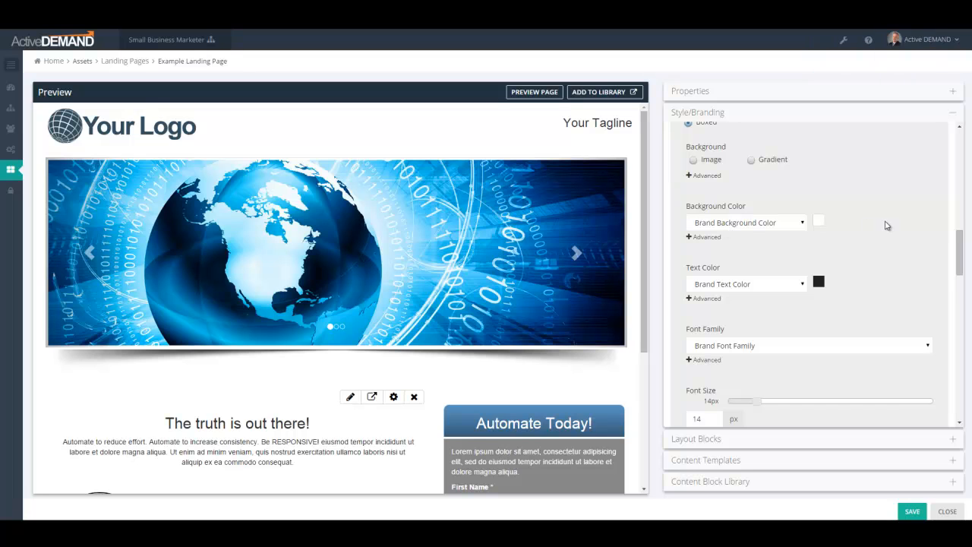
{"action": "scroll", "coordinate": [886, 225], "scroll_direction": "down", "scroll_amount": 5}
{"action": "scroll", "coordinate": [887, 225], "scroll_direction": "down", "scroll_amount": 1}
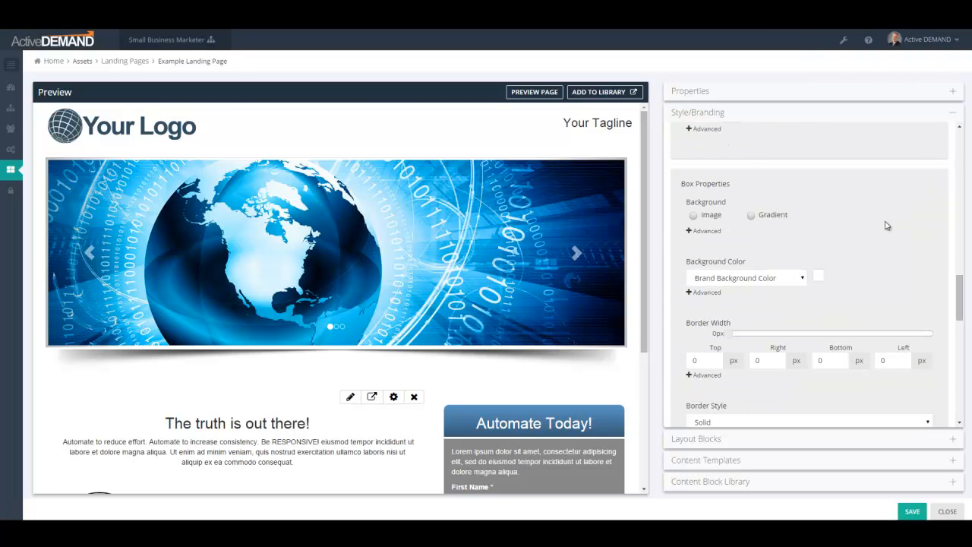
{"action": "scroll", "coordinate": [886, 226], "scroll_direction": "down", "scroll_amount": 2}
{"action": "scroll", "coordinate": [887, 226], "scroll_direction": "down", "scroll_amount": 5}
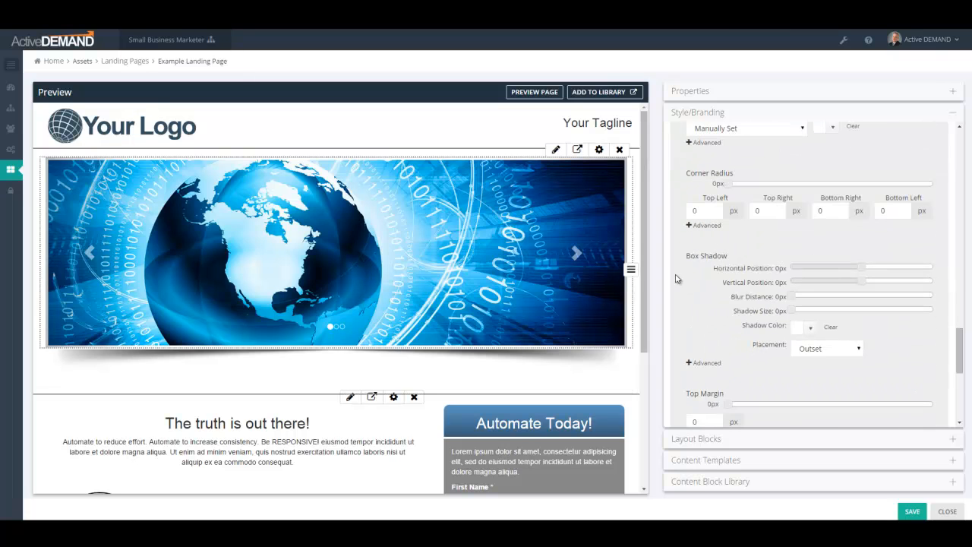
{"action": "scroll", "coordinate": [819, 237], "scroll_direction": "down", "scroll_amount": 1}
{"action": "scroll", "coordinate": [819, 237], "scroll_direction": "down", "scroll_amount": 5}
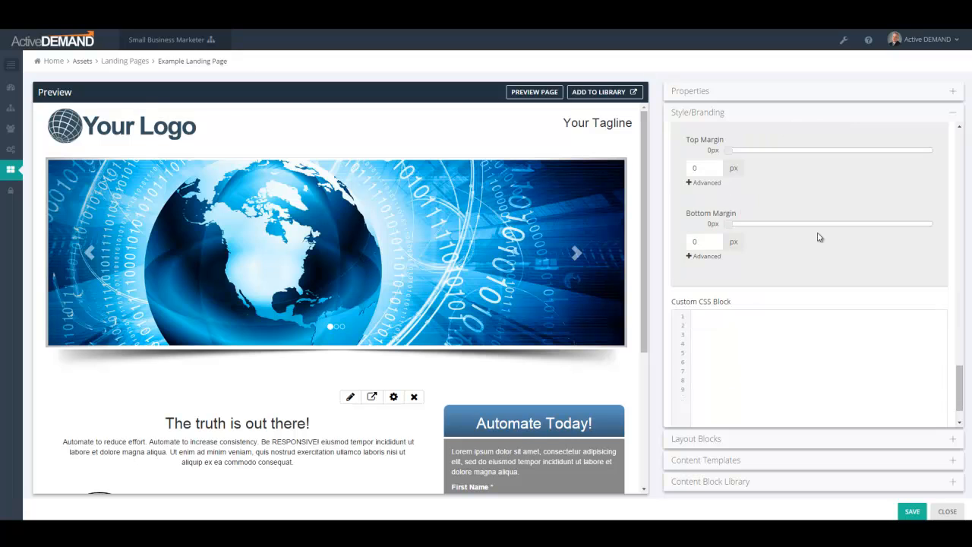
{"action": "left_click", "coordinate": [752, 286]}
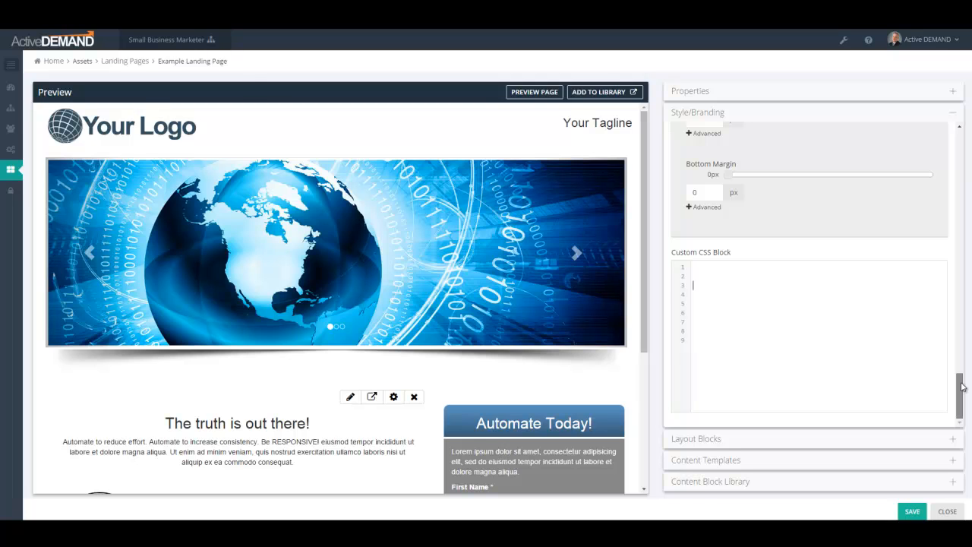
{"action": "left_click", "coordinate": [954, 116]}
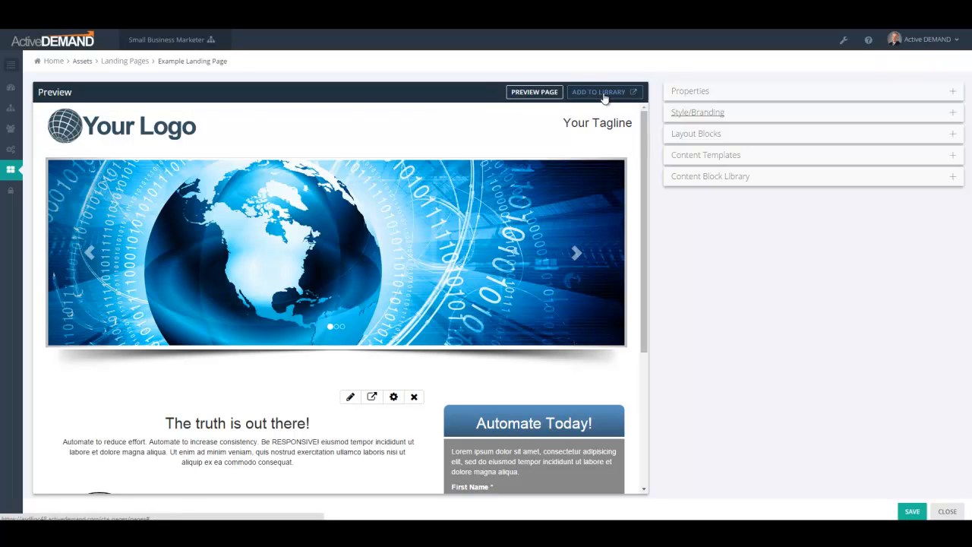
Step: Open the full preview of the landing page and look it over at the Large size
{"action": "left_click", "coordinate": [535, 93]}
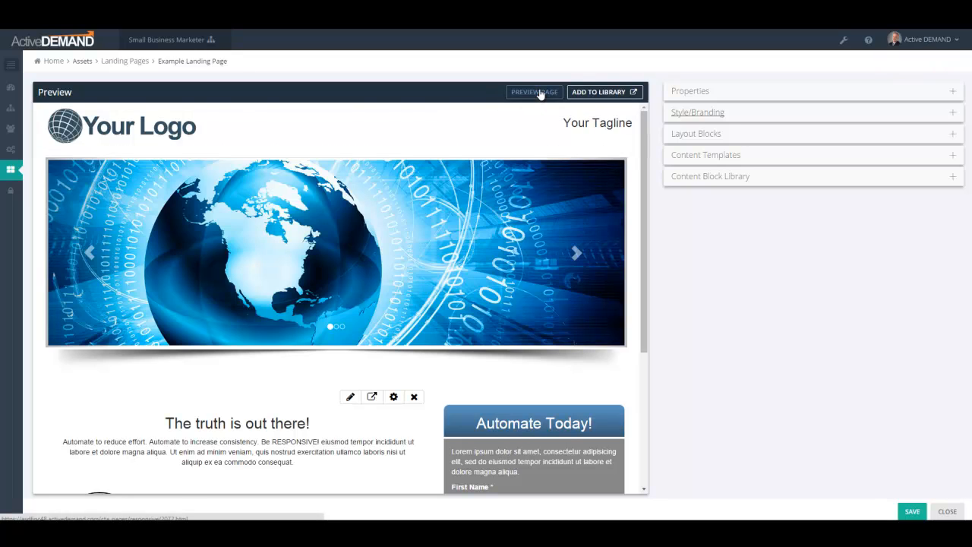
{"action": "left_click", "coordinate": [536, 92]}
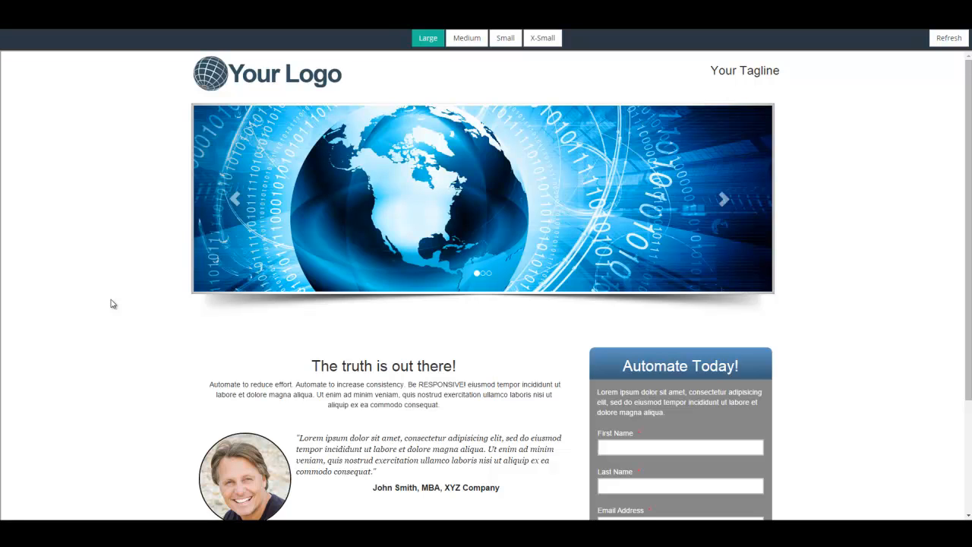
{"action": "scroll", "coordinate": [111, 304], "scroll_direction": "down", "scroll_amount": 1}
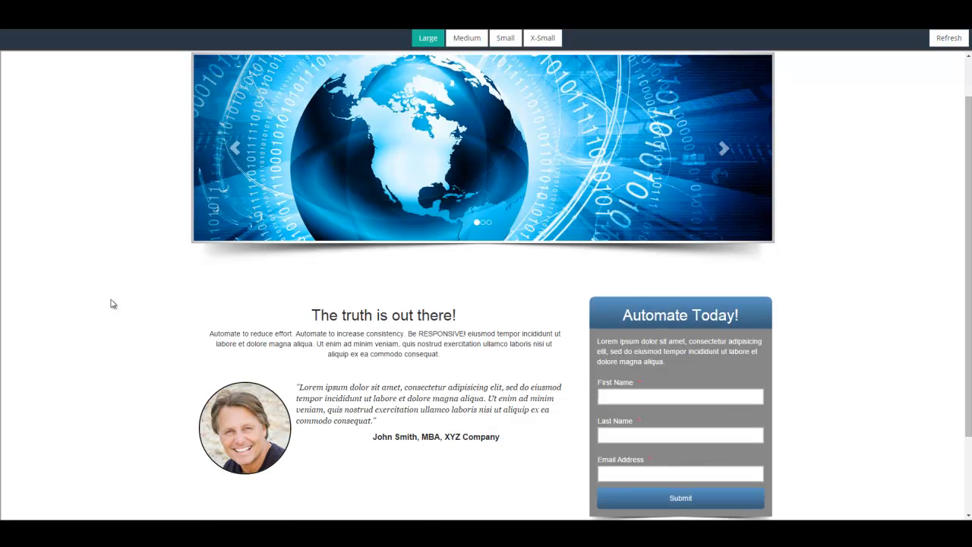
{"action": "scroll", "coordinate": [111, 304], "scroll_direction": "up", "scroll_amount": 1}
{"action": "scroll", "coordinate": [111, 304], "scroll_direction": "down", "scroll_amount": 1}
{"action": "scroll", "coordinate": [111, 304], "scroll_direction": "up", "scroll_amount": 1}
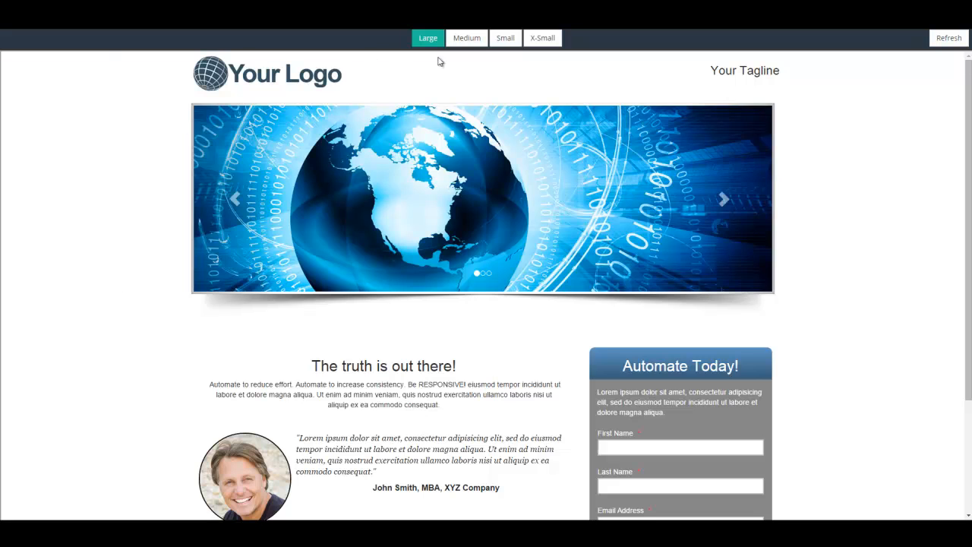
Step: Preview the page at the Medium, Small and X-Small sizes and inspect the entire X-Small layout
{"action": "left_click", "coordinate": [463, 44]}
{"action": "left_click", "coordinate": [511, 40]}
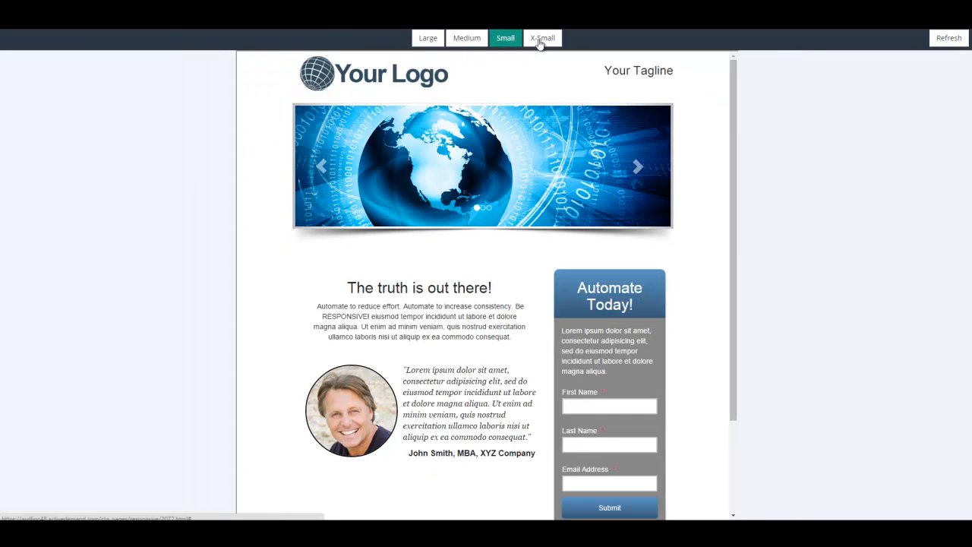
{"action": "left_click", "coordinate": [542, 40]}
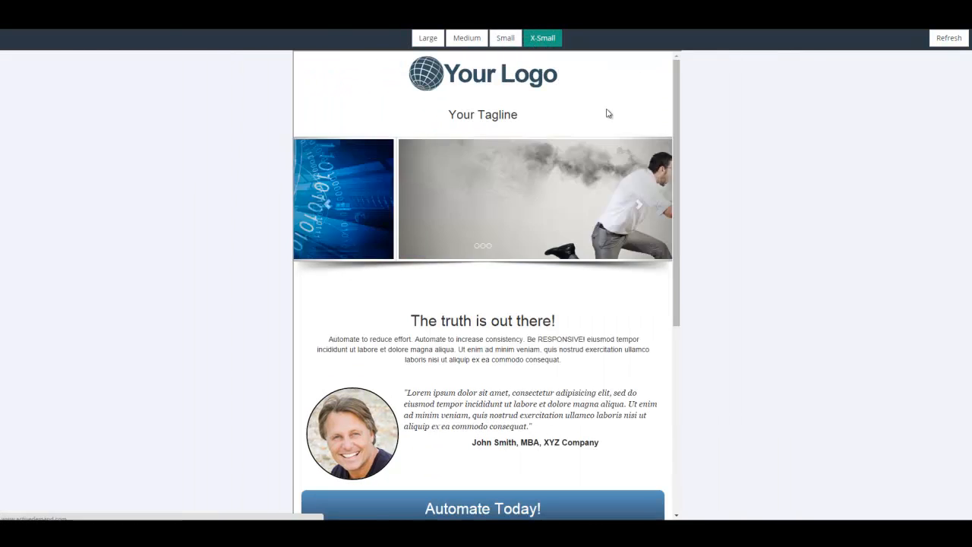
{"action": "left_click_drag", "start_coordinate": [677, 93], "coordinate": [703, 315]}
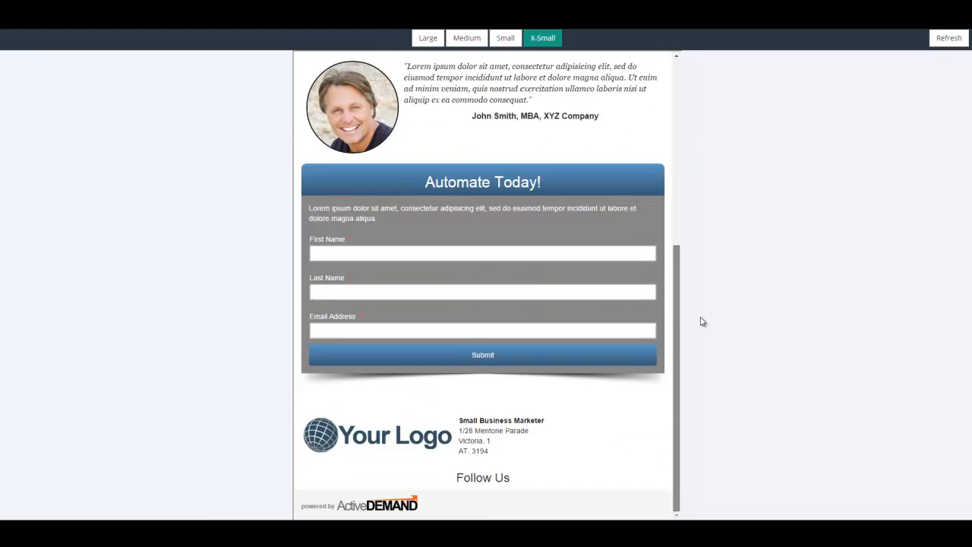
{"action": "left_click_drag", "start_coordinate": [690, 259], "coordinate": [701, 85]}
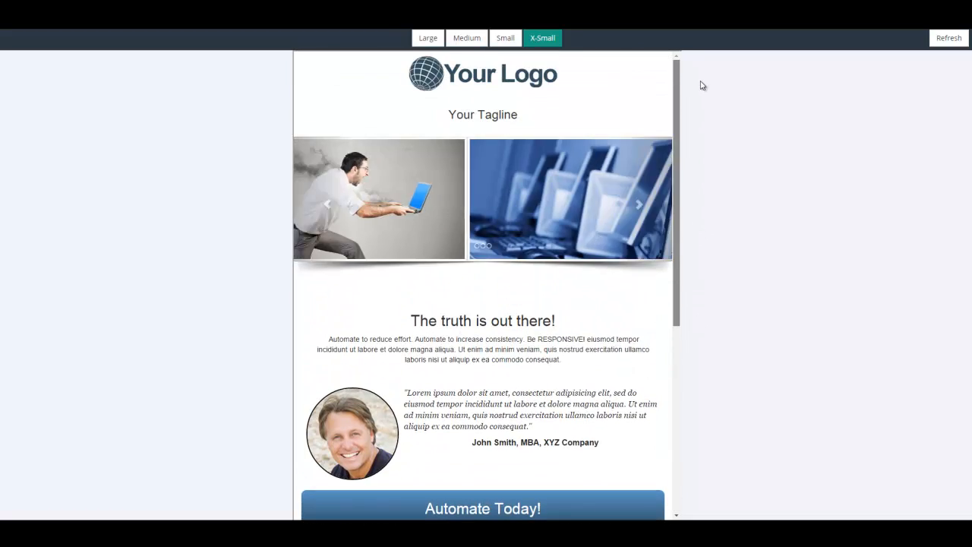
Step: Compare the responsive layouts from Small up to Large and back down through Medium and Small to X-Small
{"action": "left_click", "coordinate": [509, 42]}
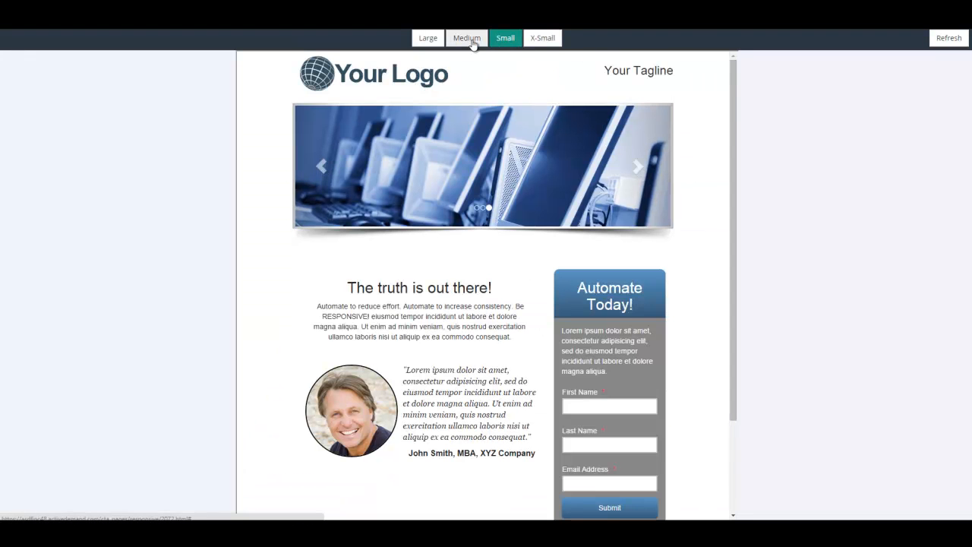
{"action": "left_click", "coordinate": [427, 39]}
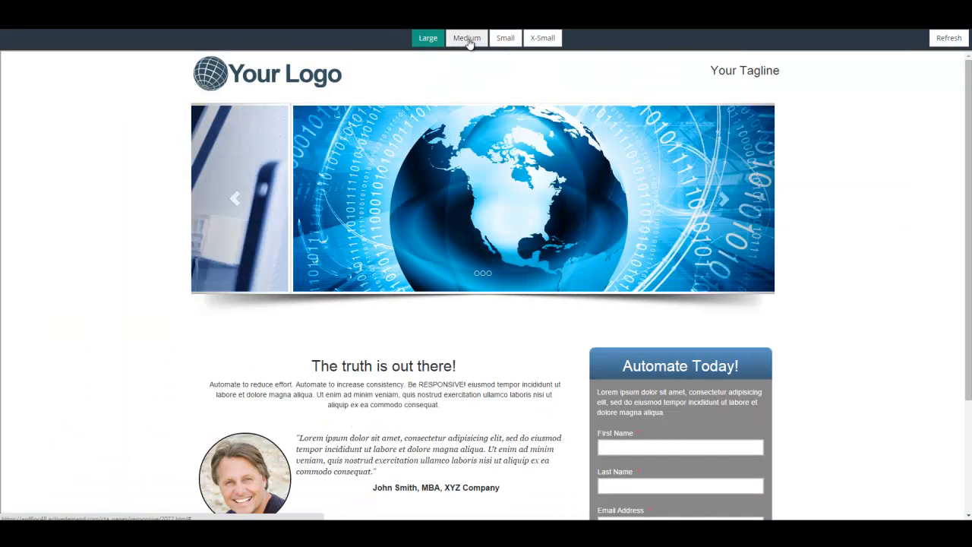
{"action": "left_click", "coordinate": [468, 40]}
{"action": "left_click", "coordinate": [505, 38]}
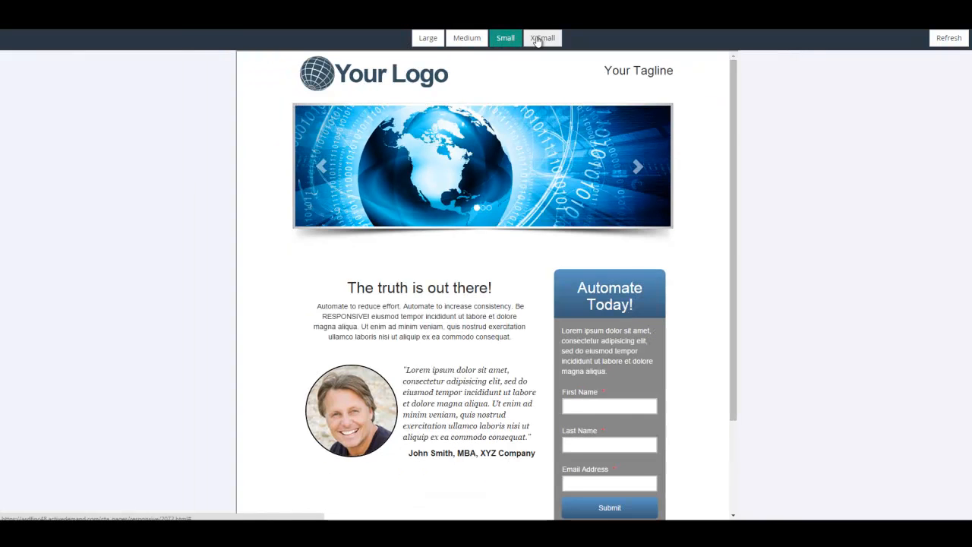
{"action": "left_click", "coordinate": [542, 38]}
{"action": "mouse_move", "coordinate": [678, 93]}
{"action": "left_mouse_down"}
{"action": "mouse_move", "coordinate": [669, 285]}
{"action": "mouse_move", "coordinate": [682, 76]}
{"action": "left_mouse_up"}
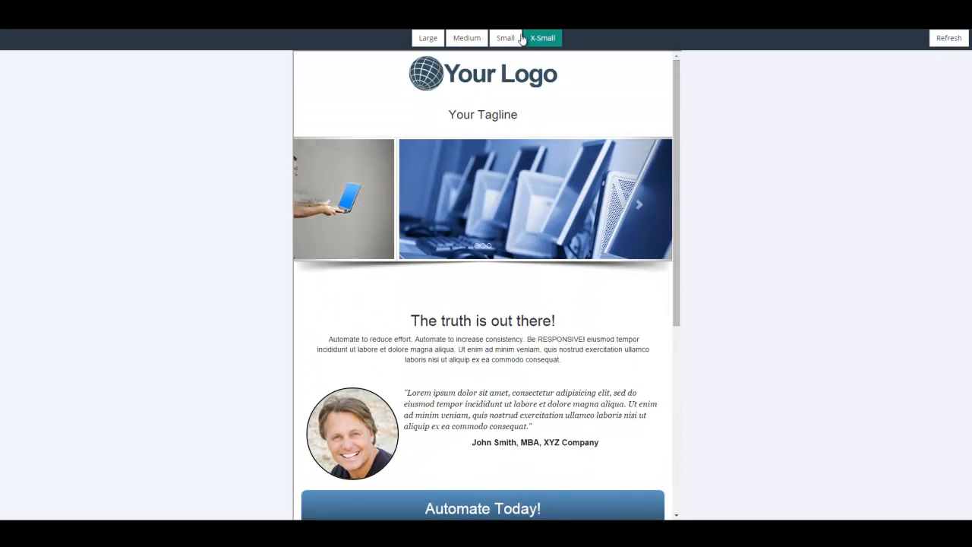
Step: Cycle repeatedly through all four preview sizes to compare the responsive layouts, finishing on Large
{"action": "left_click", "coordinate": [505, 38]}
{"action": "left_click", "coordinate": [467, 39]}
{"action": "left_click", "coordinate": [428, 39]}
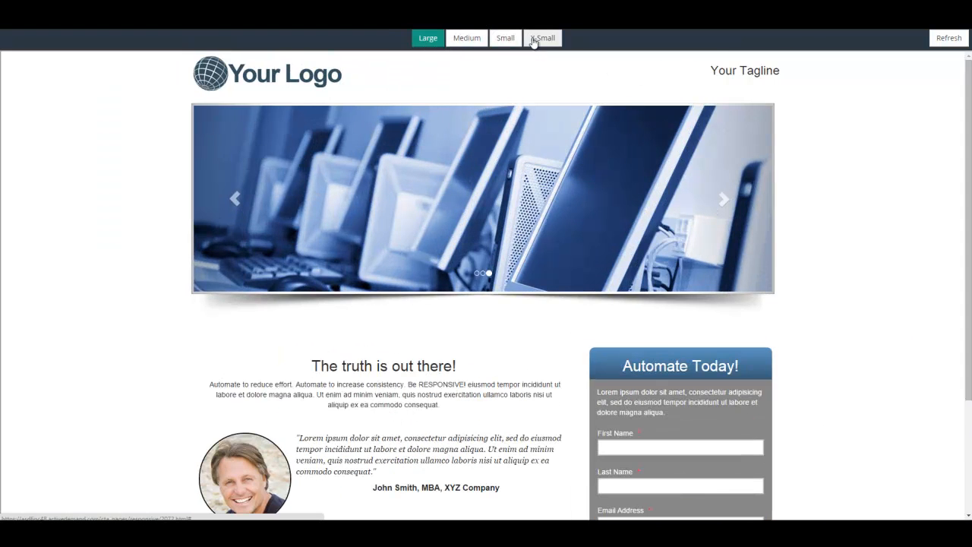
{"action": "left_click", "coordinate": [541, 39]}
{"action": "left_click", "coordinate": [506, 38]}
{"action": "left_click", "coordinate": [467, 40]}
{"action": "left_click", "coordinate": [428, 40]}
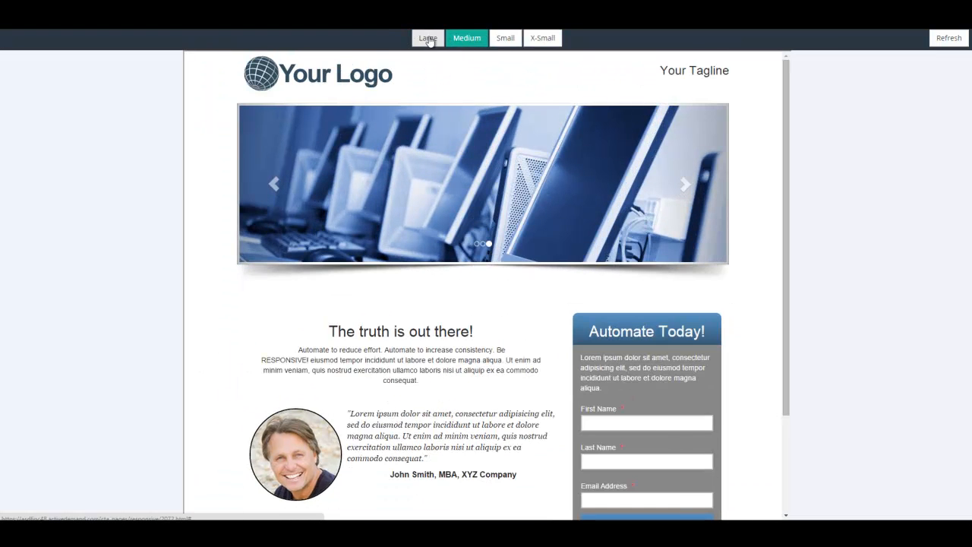
{"action": "left_click", "coordinate": [465, 38]}
{"action": "left_click", "coordinate": [435, 38]}
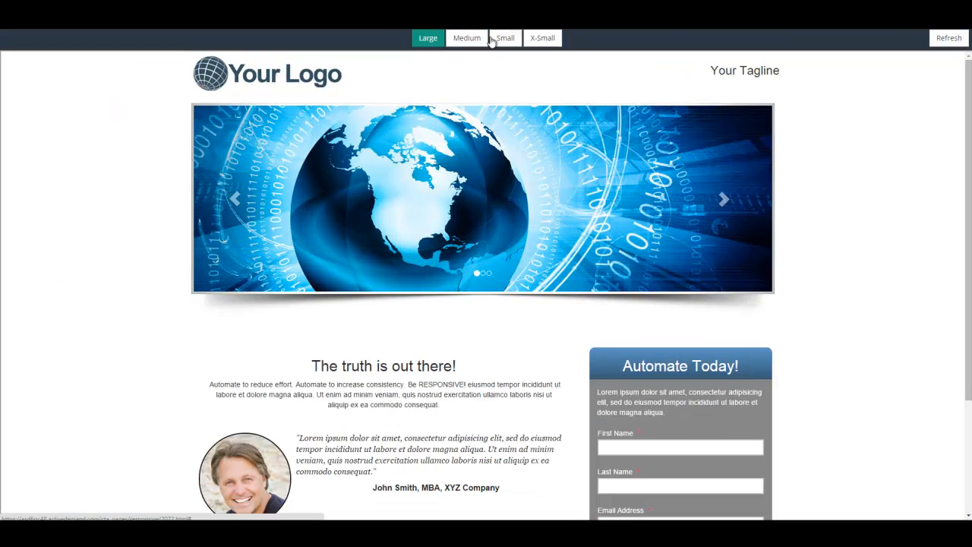
{"action": "left_click", "coordinate": [505, 38]}
{"action": "left_click", "coordinate": [542, 38]}
{"action": "left_click", "coordinate": [429, 38]}
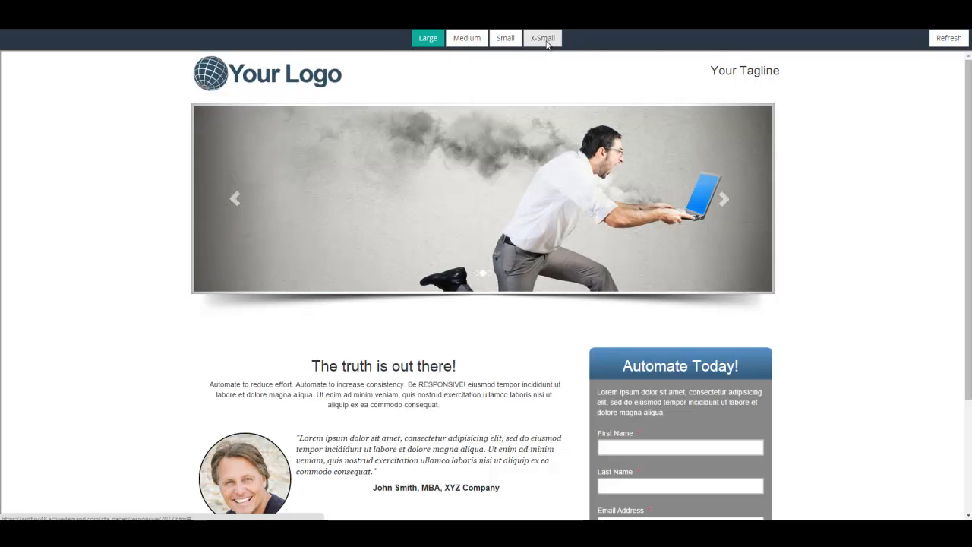
Step: Inspect the page layout at X-Small from the header down to the footer, and return the preview to Large
{"action": "left_click", "coordinate": [547, 43]}
{"action": "scroll", "coordinate": [659, 433], "scroll_direction": "down", "scroll_amount": 5}
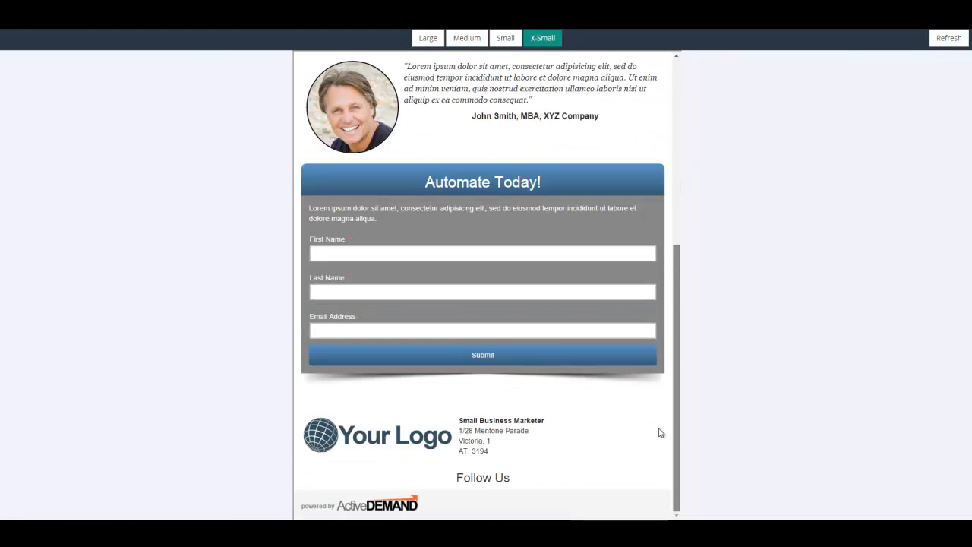
{"action": "scroll", "coordinate": [650, 107], "scroll_direction": "up", "scroll_amount": 3}
{"action": "scroll", "coordinate": [652, 294], "scroll_direction": "down", "scroll_amount": 1}
{"action": "scroll", "coordinate": [648, 115], "scroll_direction": "up", "scroll_amount": 4}
{"action": "scroll", "coordinate": [653, 152], "scroll_direction": "down", "scroll_amount": 4}
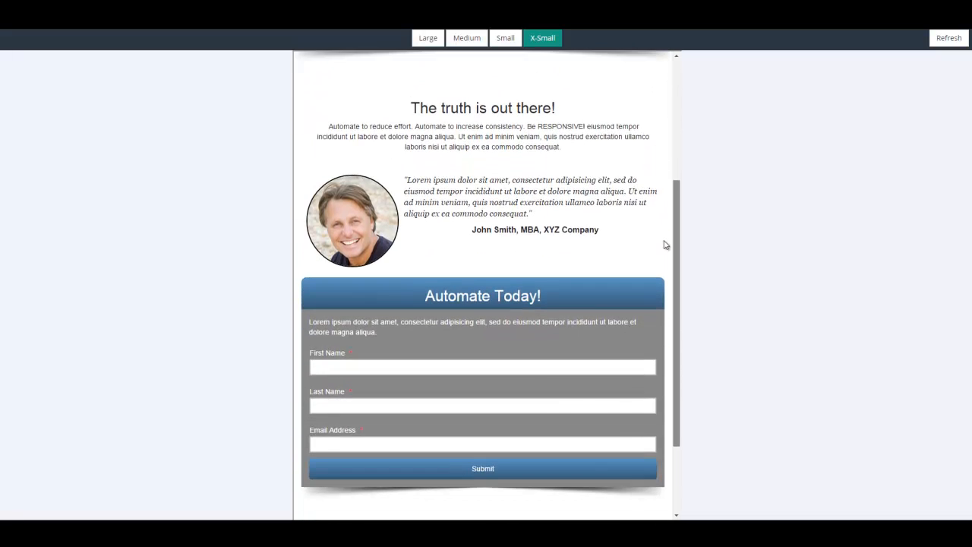
{"action": "scroll", "coordinate": [665, 245], "scroll_direction": "up", "scroll_amount": 3}
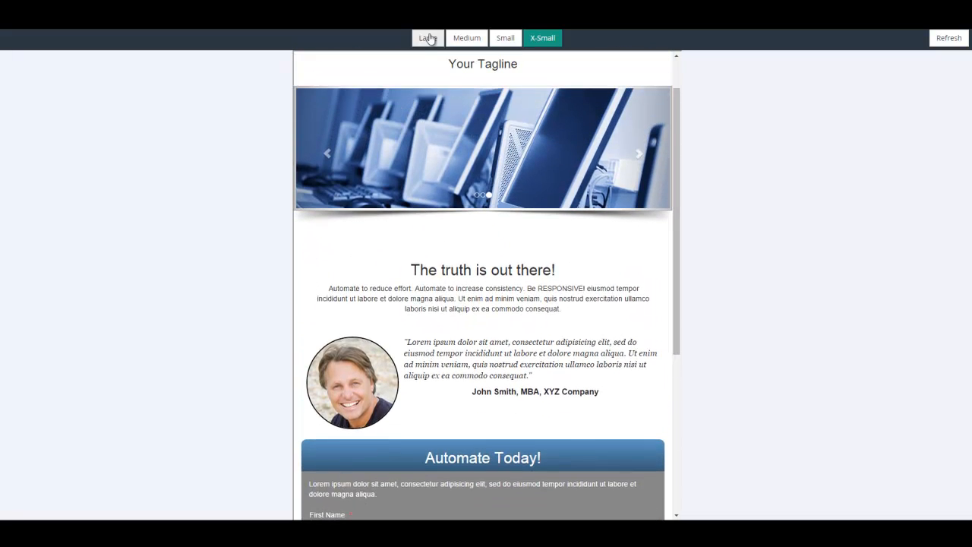
{"action": "left_click", "coordinate": [436, 38]}
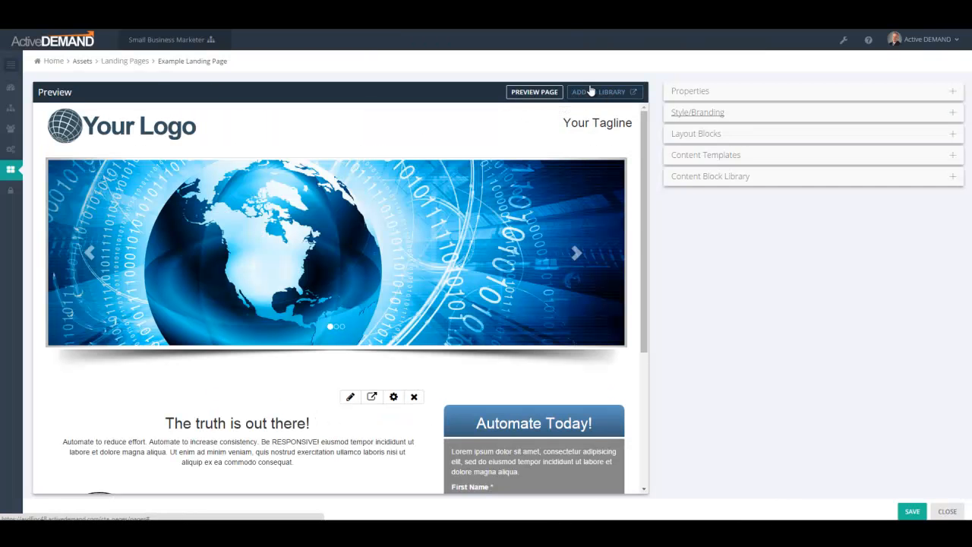
Step: Add a two-column layout row with a wide left and a narrow right column between the slider and "The truth is out there!" section
{"action": "mouse_move", "coordinate": [644, 127]}
{"action": "left_mouse_down"}
{"action": "mouse_move", "coordinate": [648, 305]}
{"action": "mouse_move", "coordinate": [658, 130]}
{"action": "left_mouse_up"}
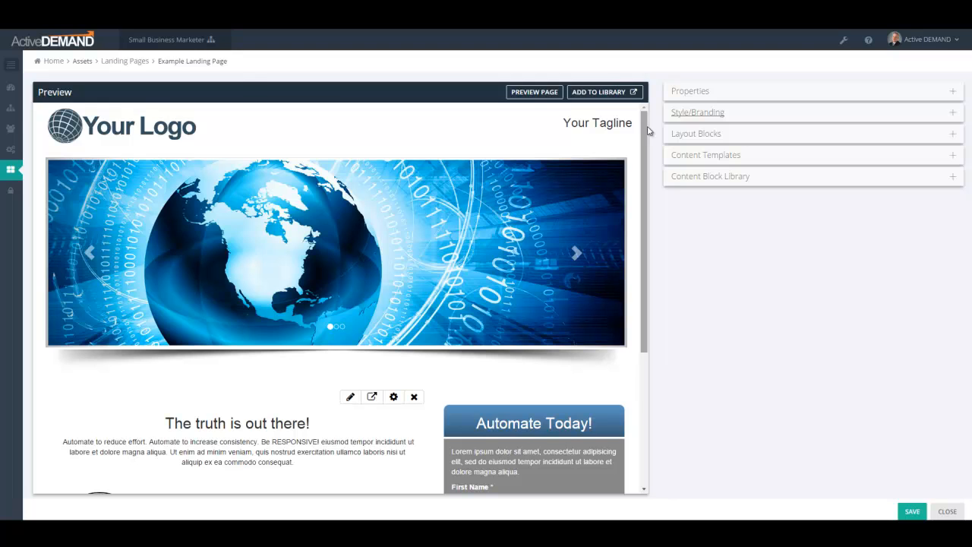
{"action": "mouse_move", "coordinate": [644, 121]}
{"action": "left_mouse_down"}
{"action": "mouse_move", "coordinate": [642, 141]}
{"action": "mouse_move", "coordinate": [642, 127]}
{"action": "left_mouse_up"}
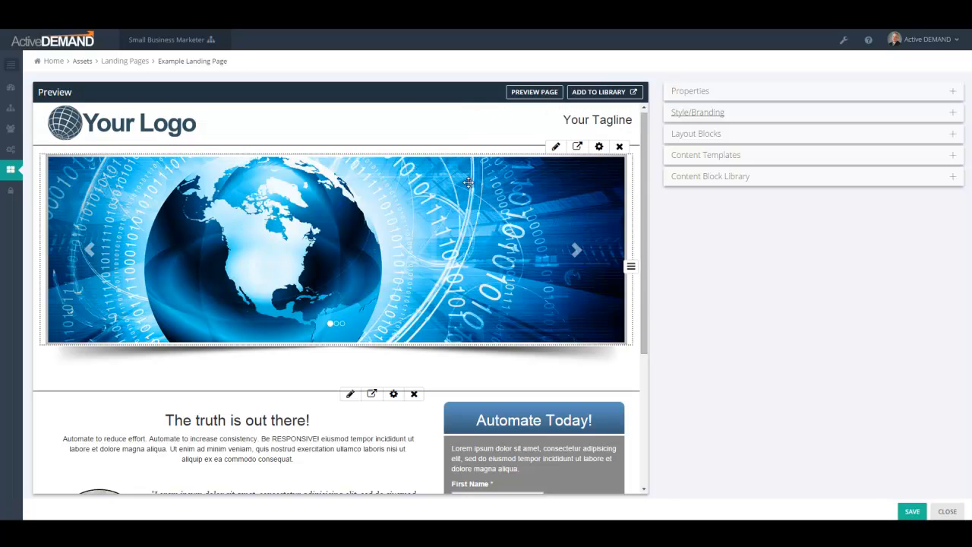
{"action": "scroll", "coordinate": [396, 421], "scroll_direction": "down", "scroll_amount": 1}
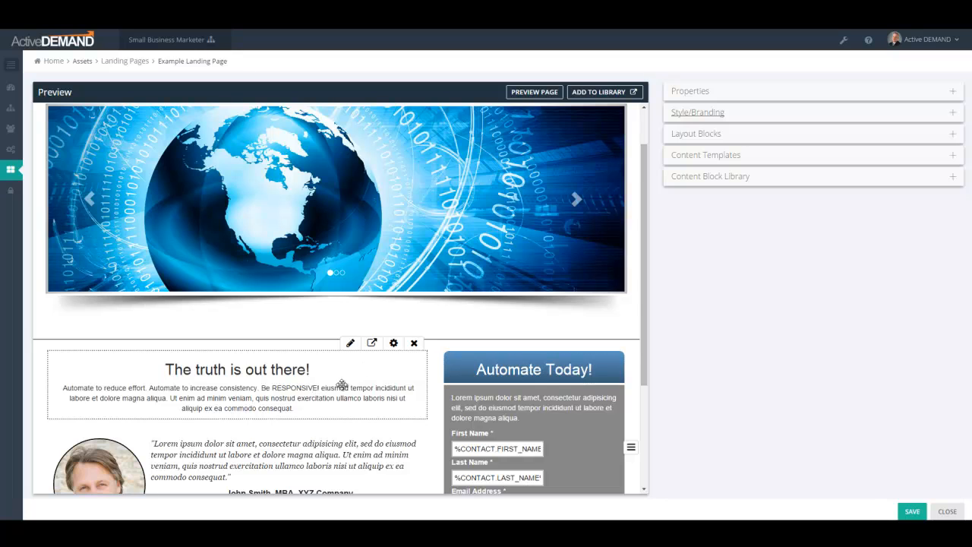
{"action": "left_click", "coordinate": [727, 135]}
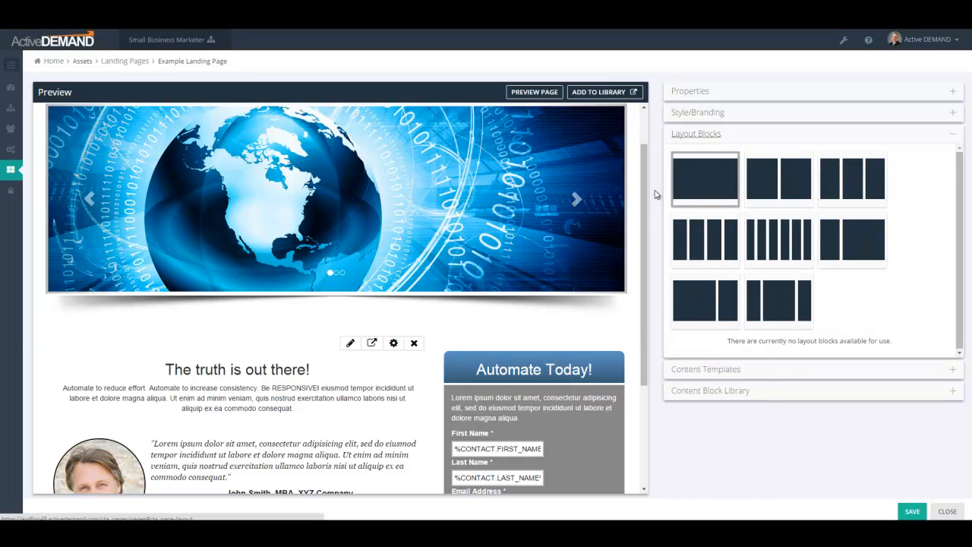
{"action": "left_click_drag", "start_coordinate": [645, 210], "coordinate": [649, 170]}
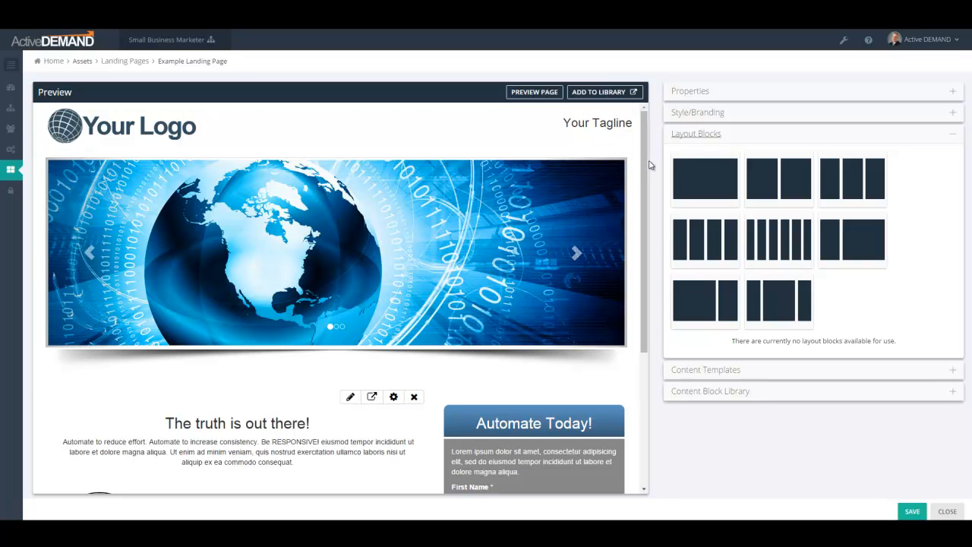
{"action": "scroll", "coordinate": [649, 227], "scroll_direction": "down", "scroll_amount": 2}
{"action": "scroll", "coordinate": [648, 223], "scroll_direction": "down", "scroll_amount": 2}
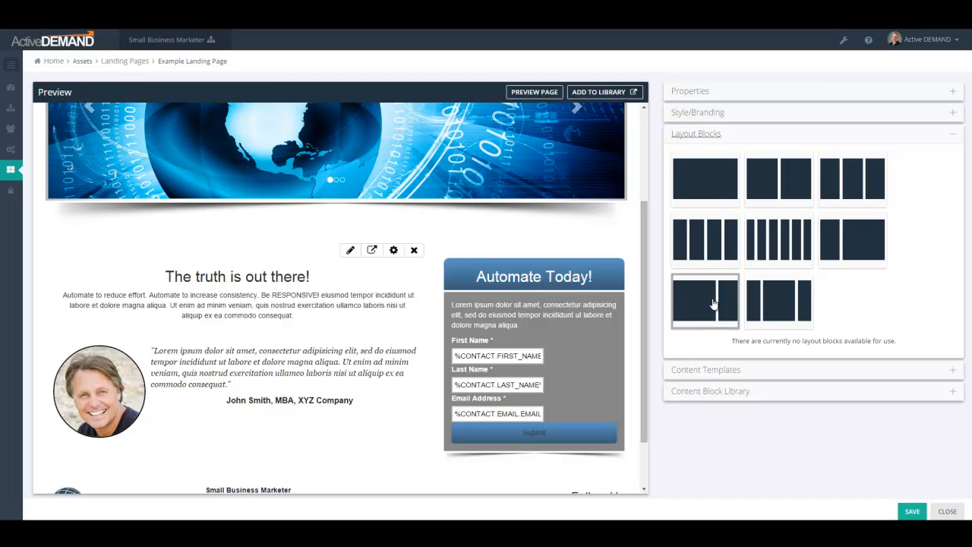
{"action": "left_click_drag", "start_coordinate": [713, 312], "coordinate": [327, 277]}
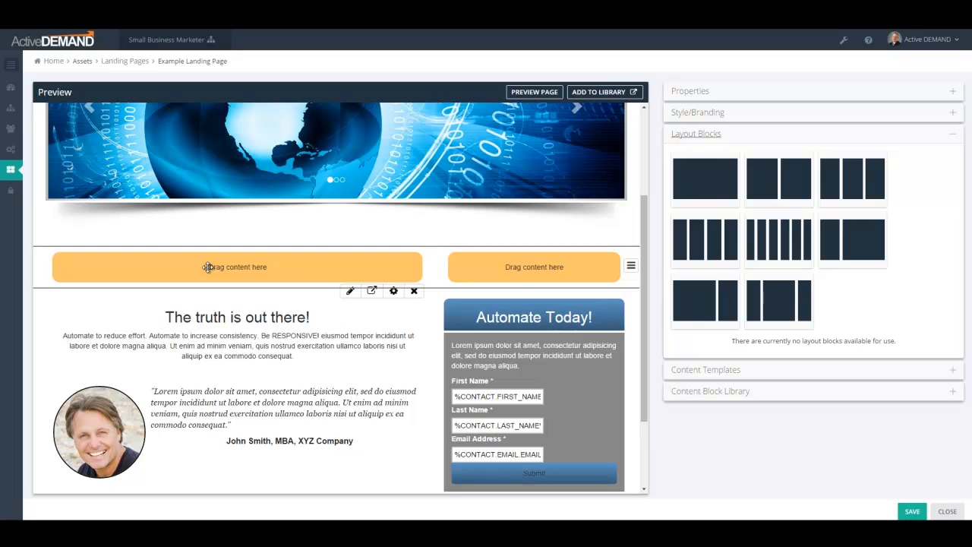
Step: Check the empty row's options and move the row containing "The truth is out there!" above the empty two-column row
{"action": "left_click", "coordinate": [631, 267]}
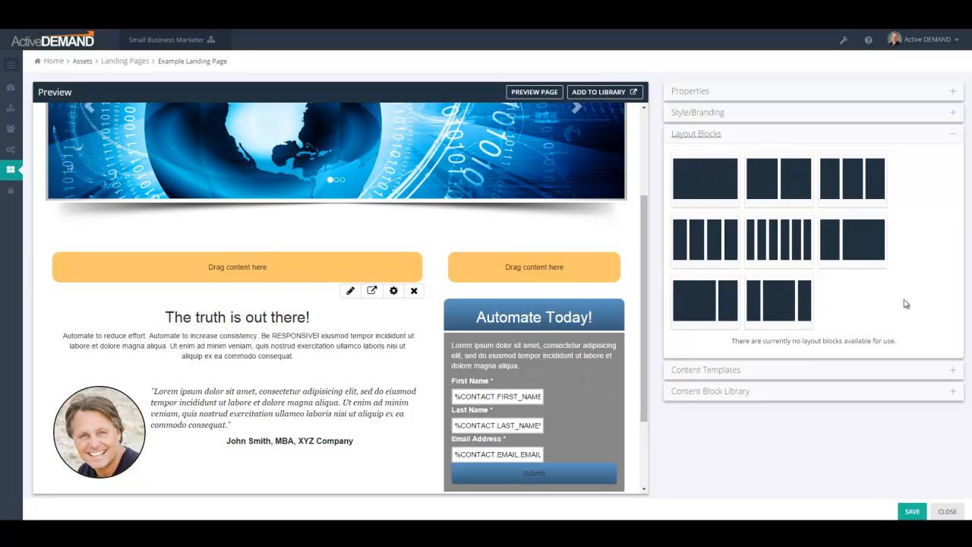
{"action": "mouse_move", "coordinate": [634, 273]}
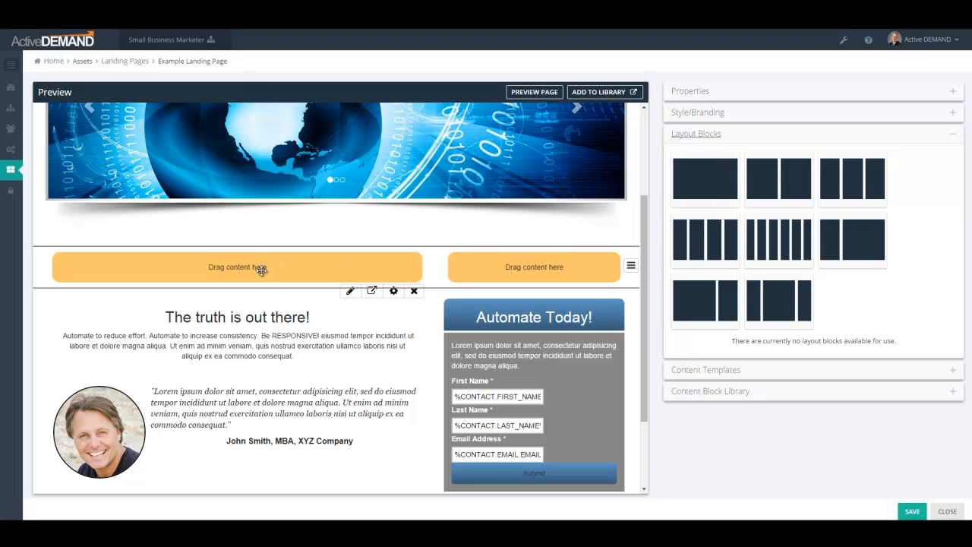
{"action": "left_click", "coordinate": [631, 267]}
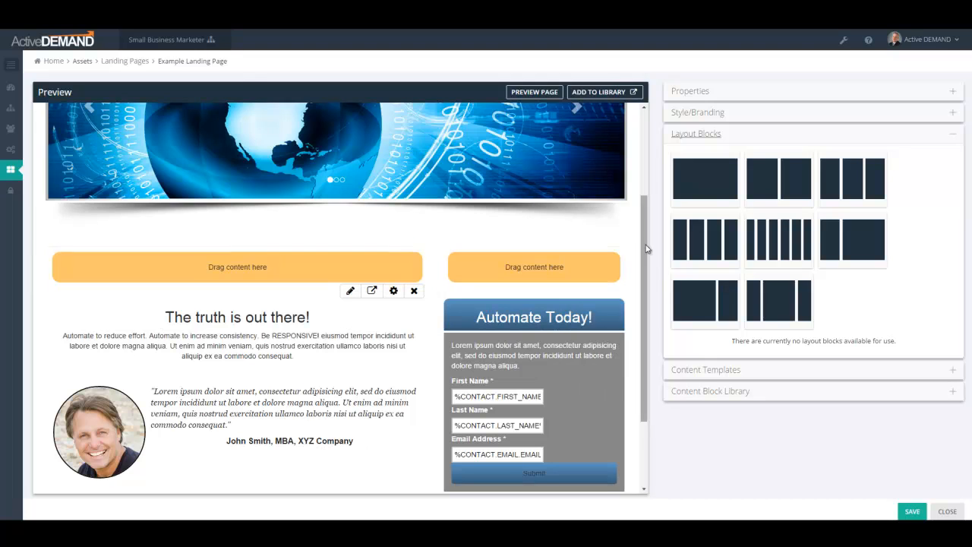
{"action": "left_click_drag", "start_coordinate": [630, 267], "coordinate": [607, 268]}
{"action": "scroll", "coordinate": [634, 325], "scroll_direction": "down", "scroll_amount": 1}
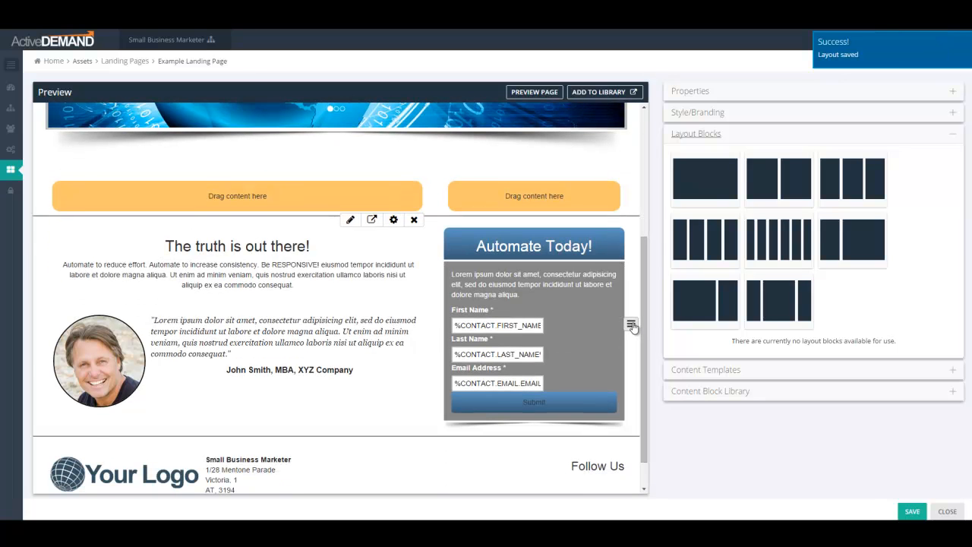
{"action": "left_click_drag", "start_coordinate": [632, 326], "coordinate": [633, 271]}
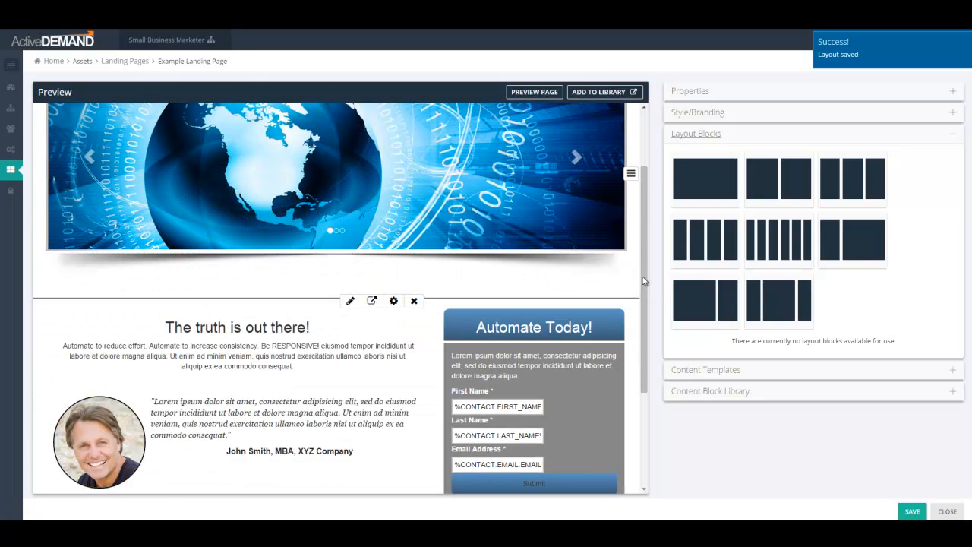
Step: Remove the empty two-column row above the footer and confirm its removal
{"action": "scroll", "coordinate": [648, 315], "scroll_direction": "down", "scroll_amount": 3}
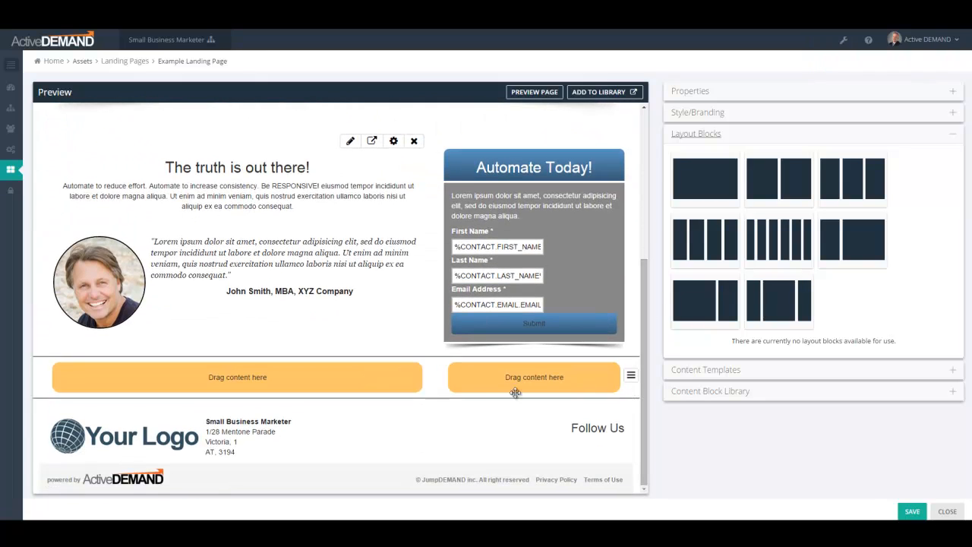
{"action": "left_click", "coordinate": [630, 376]}
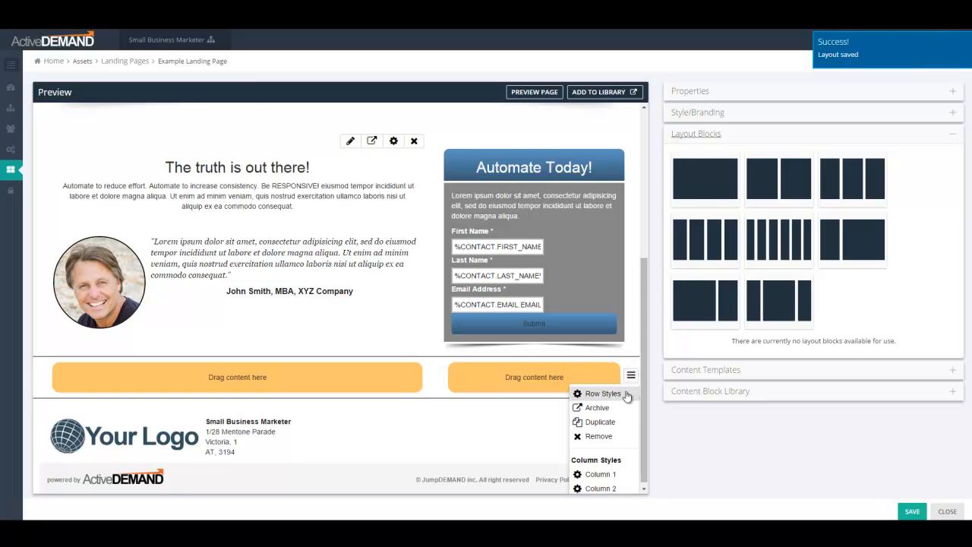
{"action": "left_click", "coordinate": [599, 437]}
{"action": "left_click", "coordinate": [589, 116]}
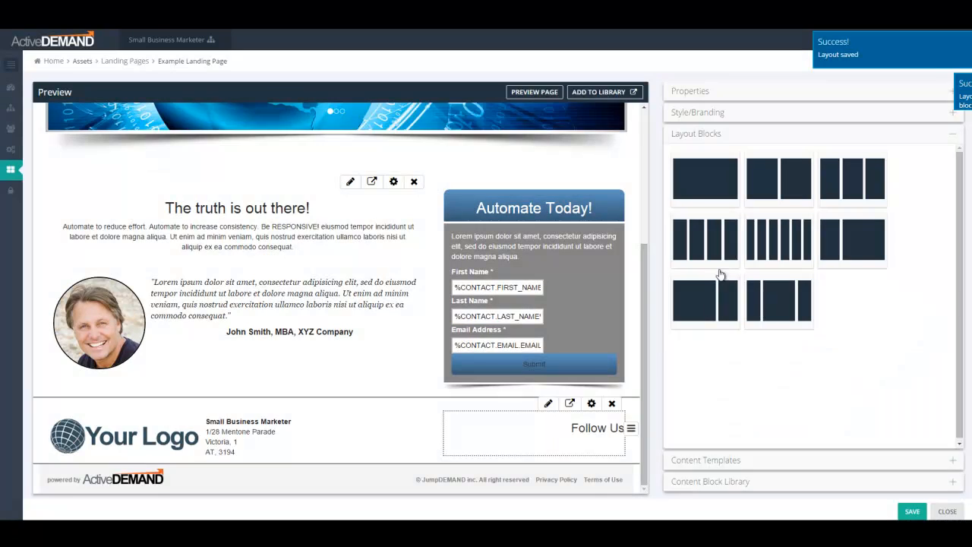
Step: Add a layout row with two equal columns between the slider and "The truth is out there!" section
{"action": "left_click_drag", "start_coordinate": [644, 312], "coordinate": [641, 285]}
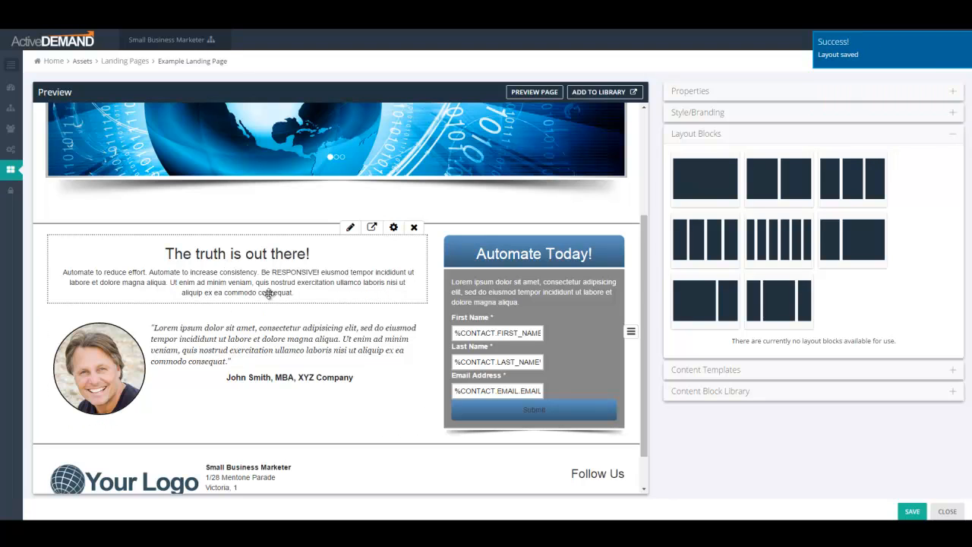
{"action": "scroll", "coordinate": [647, 332], "scroll_direction": "up", "scroll_amount": 1}
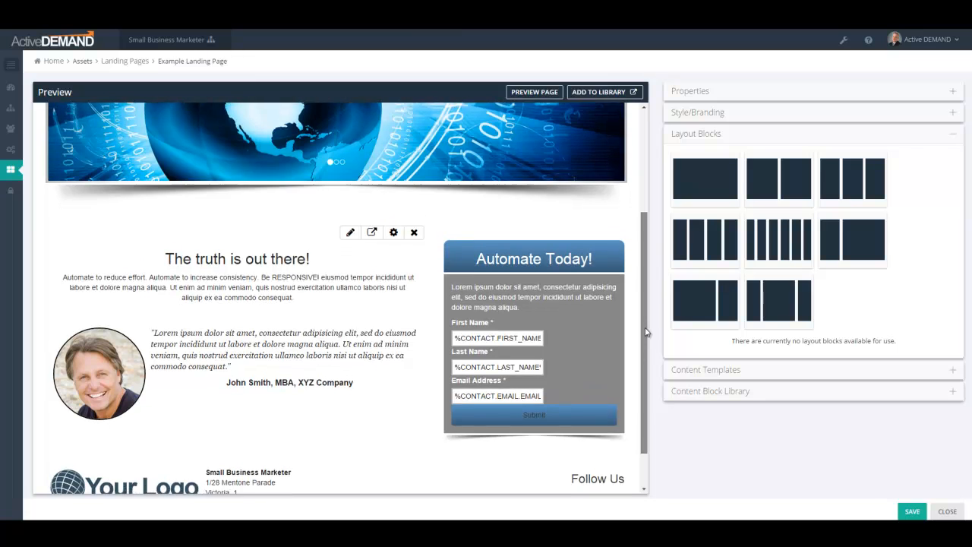
{"action": "left_click_drag", "start_coordinate": [646, 332], "coordinate": [644, 321]}
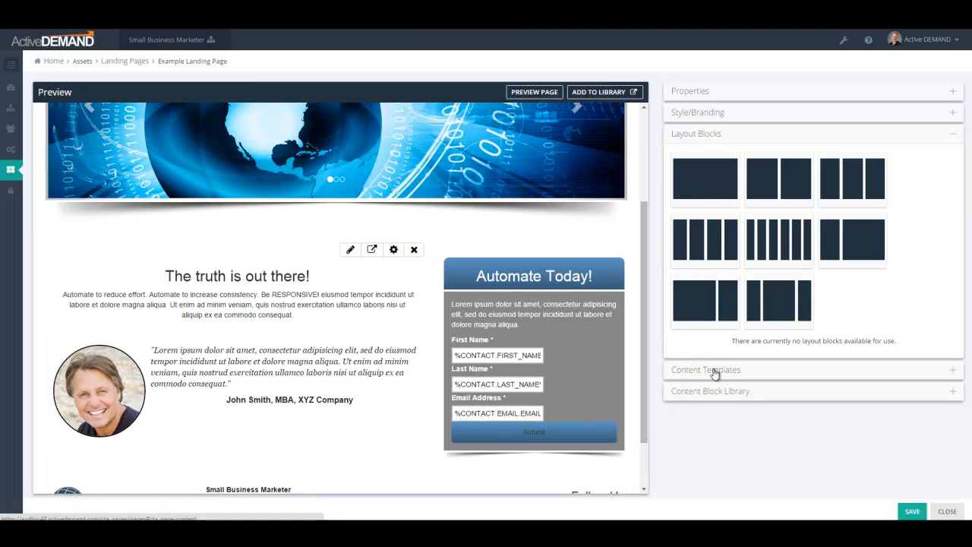
{"action": "left_click", "coordinate": [714, 371]}
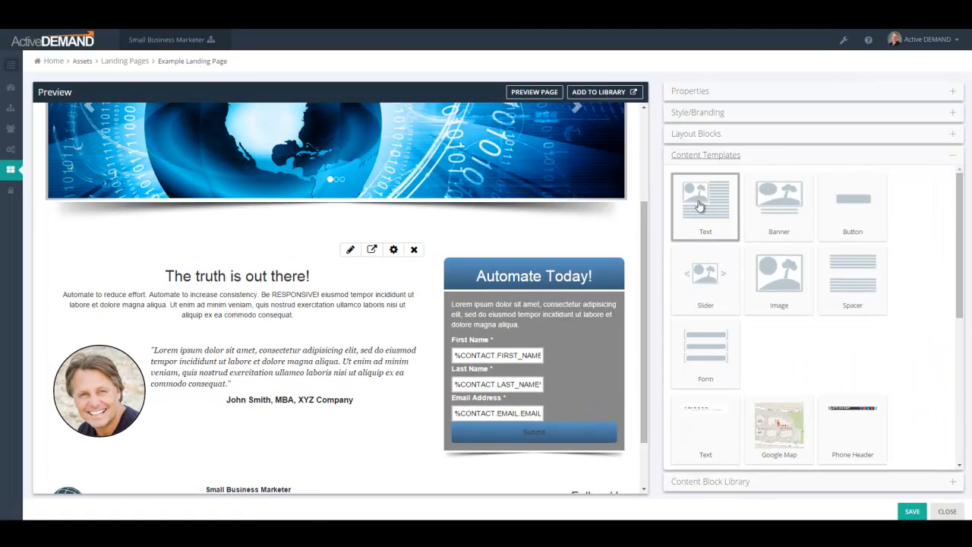
{"action": "left_click", "coordinate": [712, 142]}
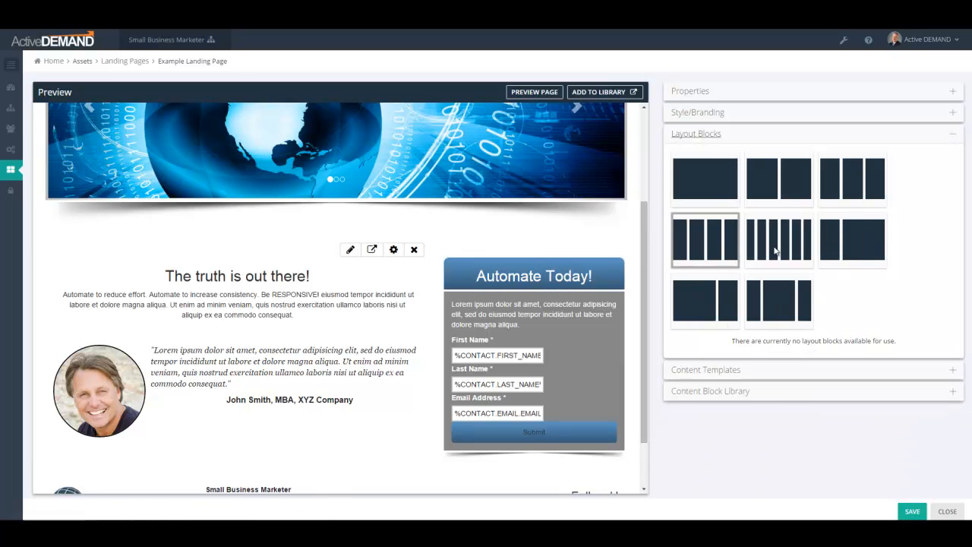
{"action": "left_click_drag", "start_coordinate": [783, 190], "coordinate": [427, 266]}
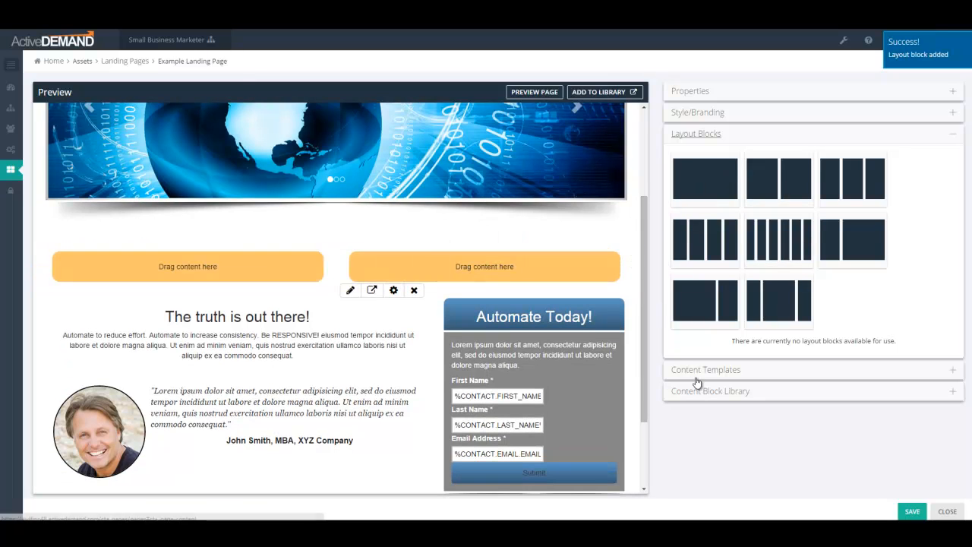
Step: Place a Text content template in the left column of the empty two-column row
{"action": "left_click", "coordinate": [701, 370]}
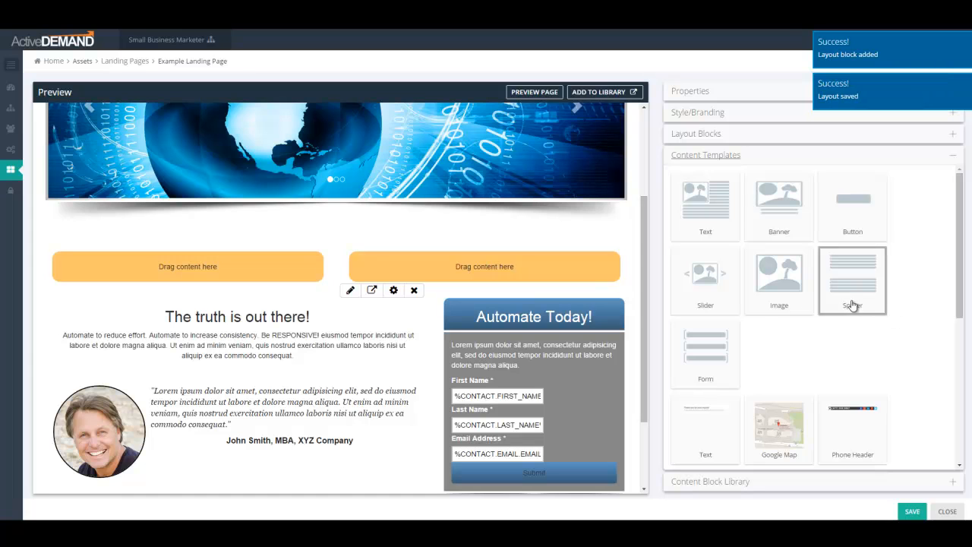
{"action": "mouse_move", "coordinate": [961, 272]}
{"action": "left_mouse_down"}
{"action": "mouse_move", "coordinate": [961, 443]}
{"action": "mouse_move", "coordinate": [962, 273]}
{"action": "left_mouse_up"}
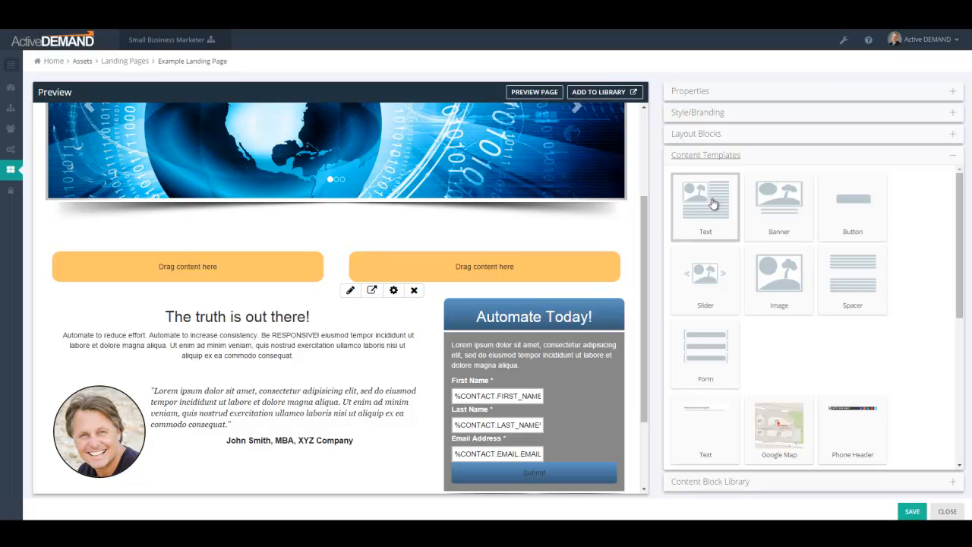
{"action": "left_click_drag", "start_coordinate": [676, 211], "coordinate": [240, 263]}
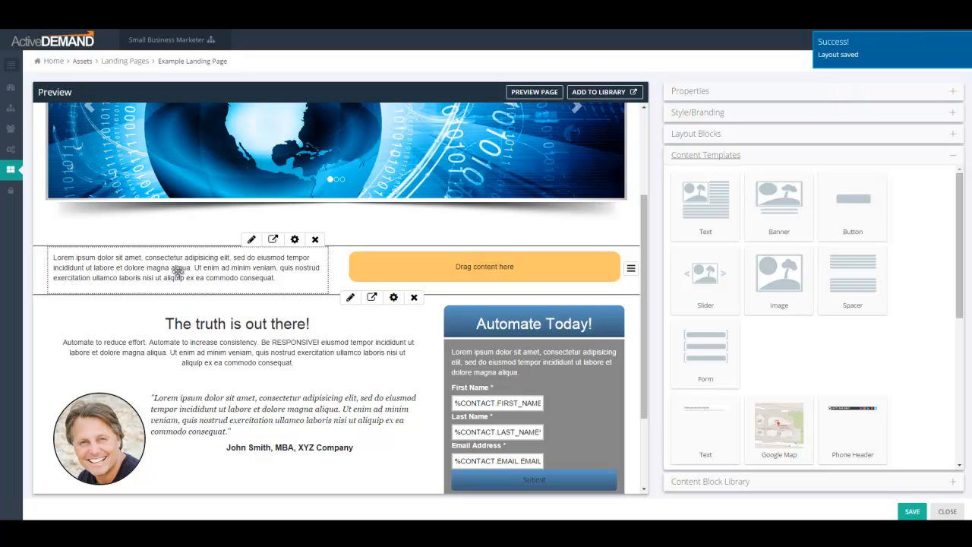
Step: Open the lorem ipsum text block above "The truth is out there!" for editing, view its source code, and leave it without changes
{"action": "left_click", "coordinate": [177, 270]}
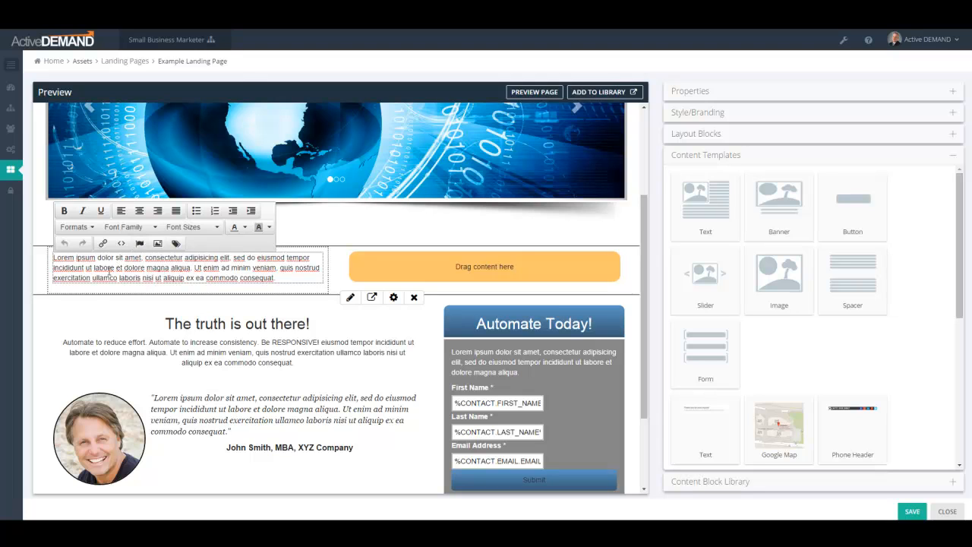
{"action": "left_click", "coordinate": [121, 244]}
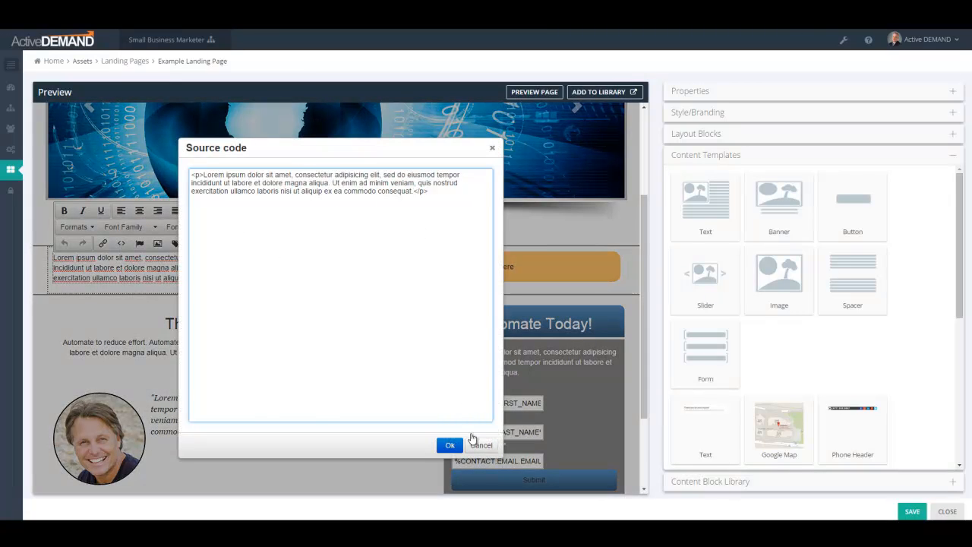
{"action": "left_click", "coordinate": [478, 445]}
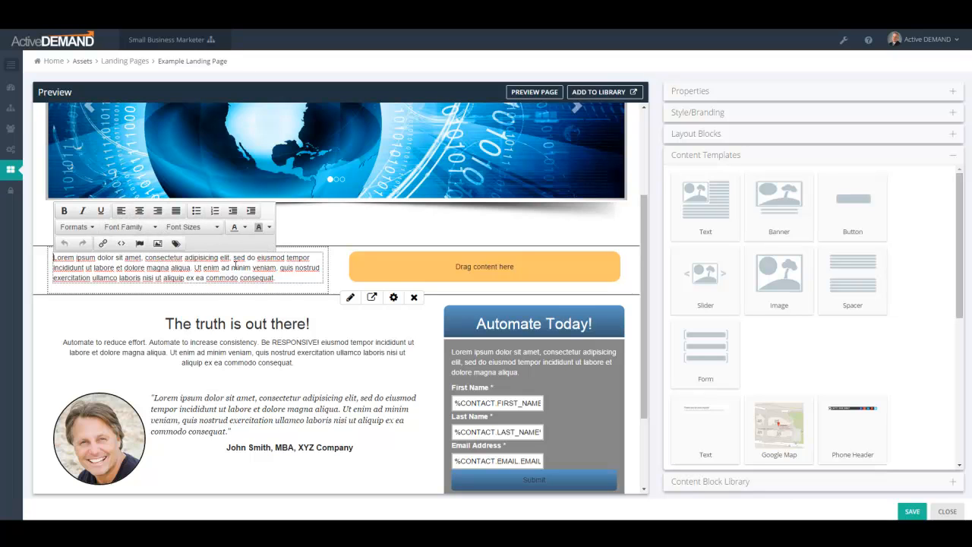
{"action": "left_click", "coordinate": [372, 238]}
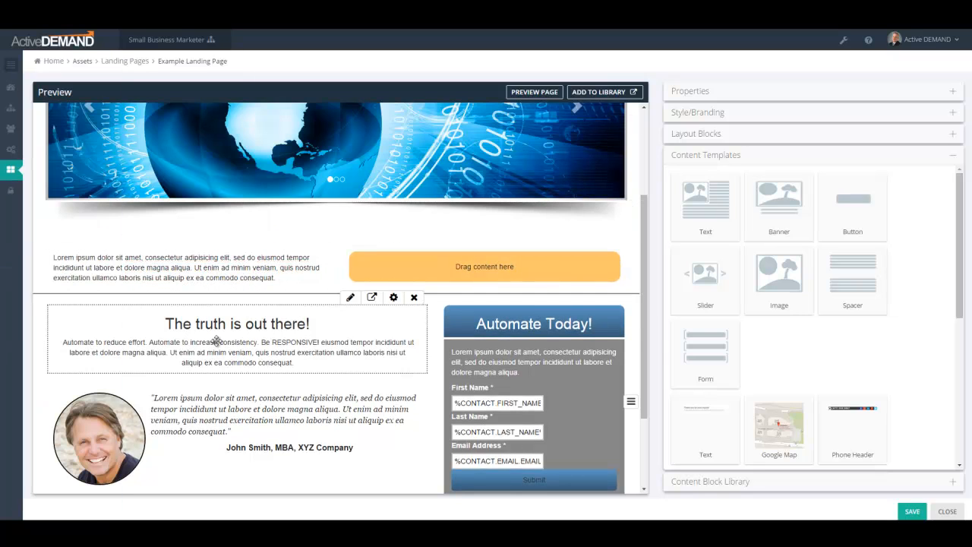
Step: Insert the First Name dynamic field at the start of the lorem ipsum text above "The truth is out there!" and delete it again
{"action": "left_click", "coordinate": [204, 277]}
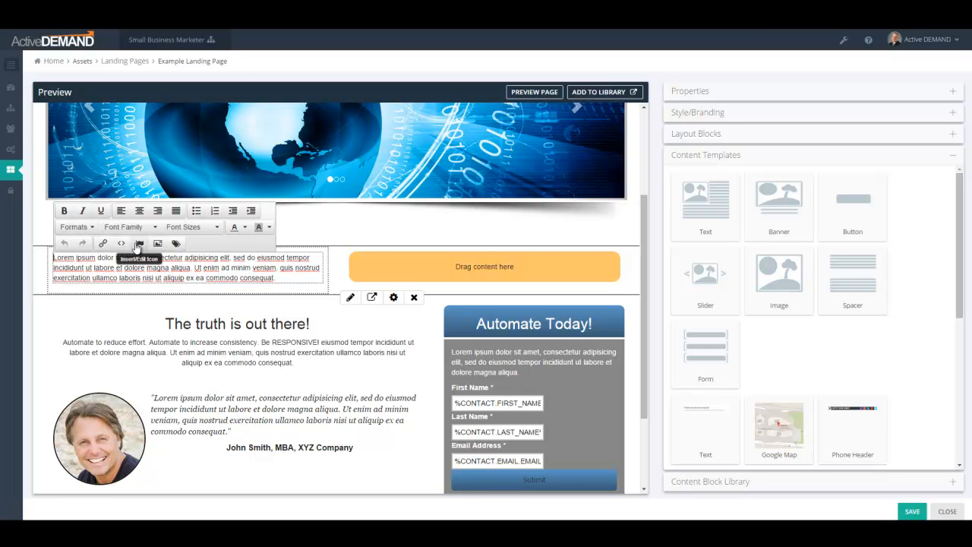
{"action": "left_click", "coordinate": [175, 245]}
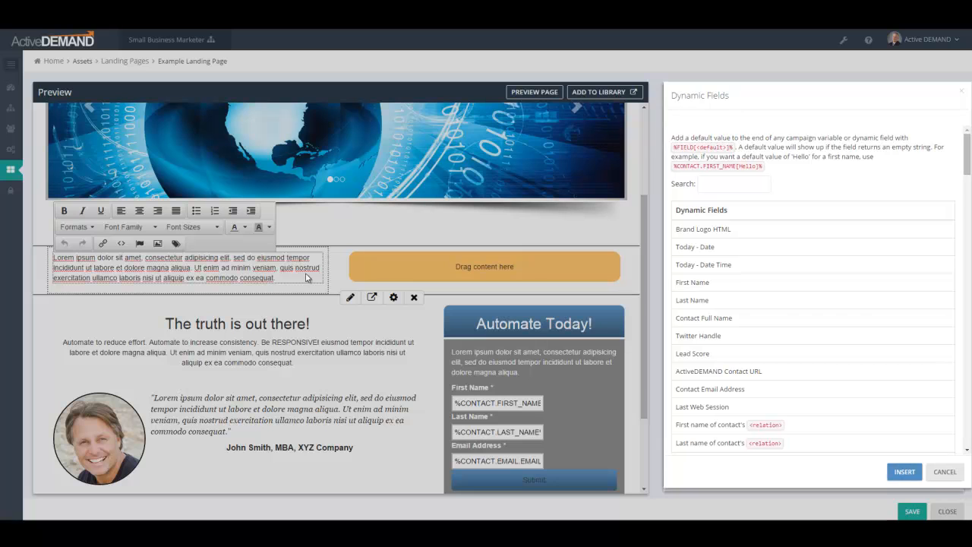
{"action": "mouse_move", "coordinate": [969, 149]}
{"action": "left_mouse_down"}
{"action": "mouse_move", "coordinate": [968, 380]}
{"action": "mouse_move", "coordinate": [968, 133]}
{"action": "left_mouse_up"}
{"action": "left_click", "coordinate": [687, 285]}
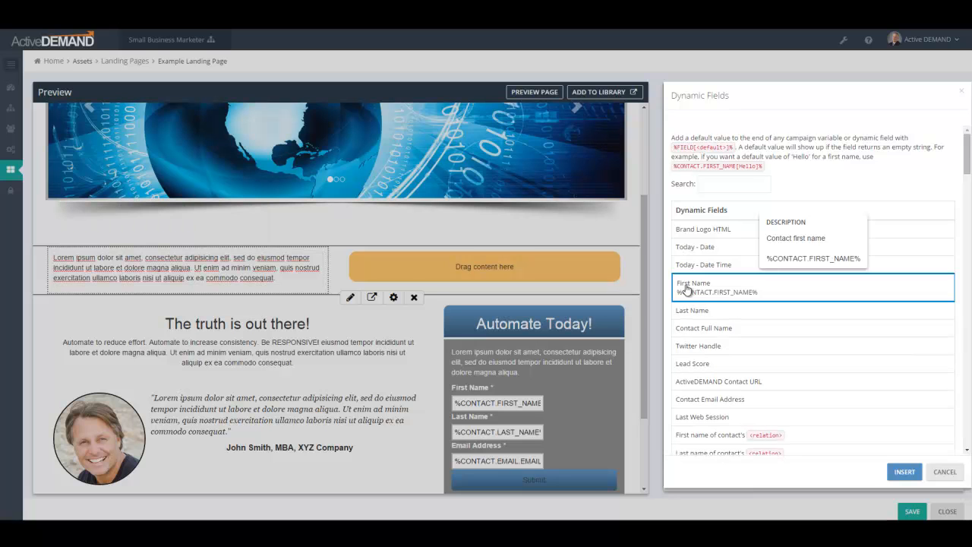
{"action": "left_click", "coordinate": [901, 471]}
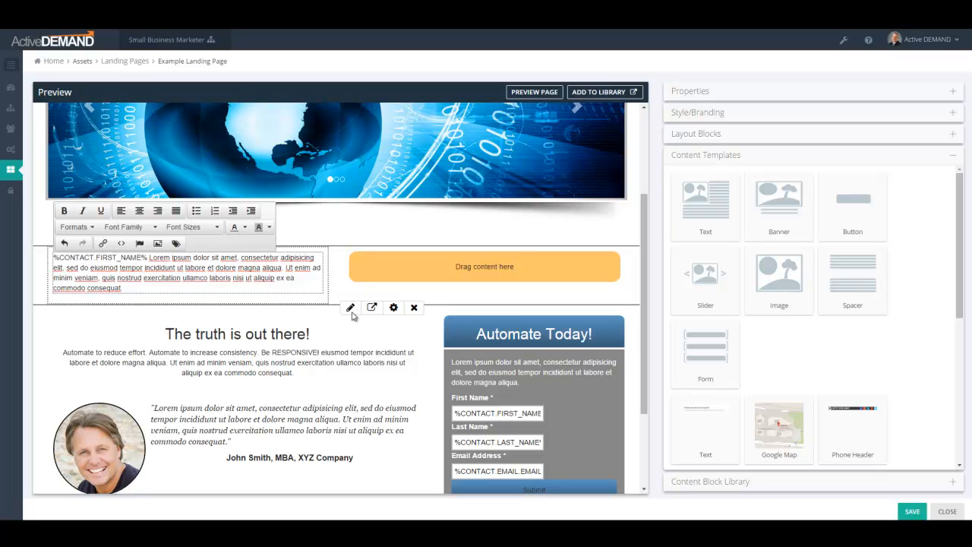
{"action": "key", "text": "shift+Home"}
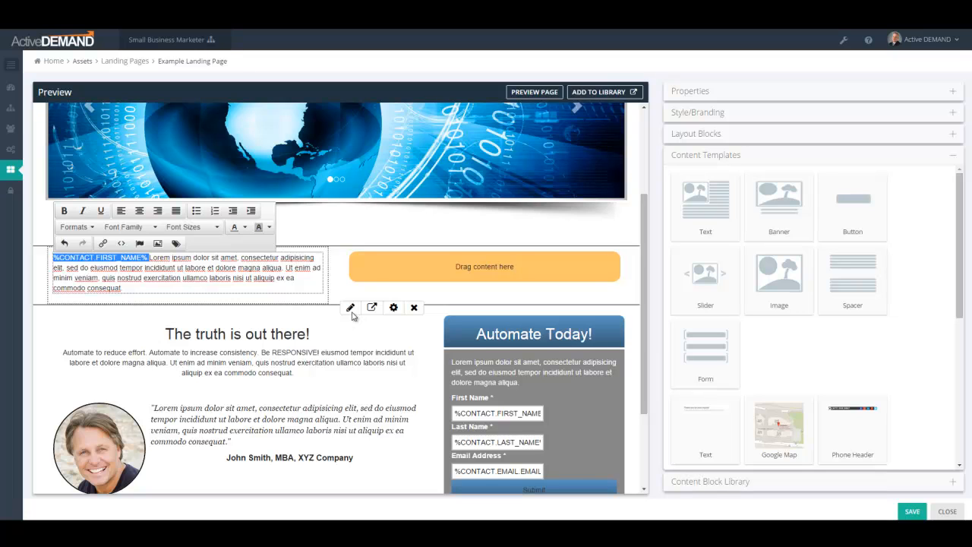
{"action": "key", "text": "BackSpace"}
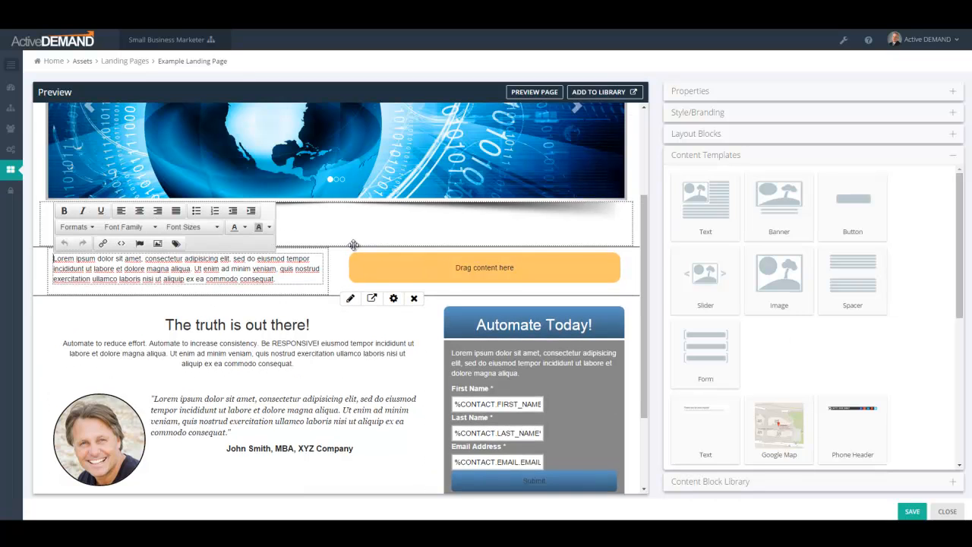
Step: Move the two-column lorem ipsum row down to just above the footer, and delete the row, confirming its removal
{"action": "left_click_drag", "start_coordinate": [646, 274], "coordinate": [647, 192]}
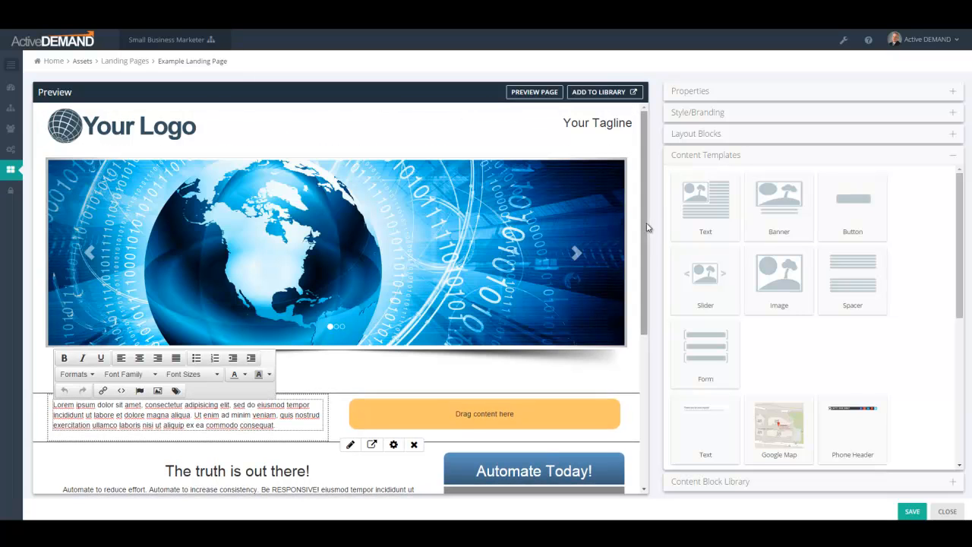
{"action": "left_click_drag", "start_coordinate": [646, 227], "coordinate": [646, 243]}
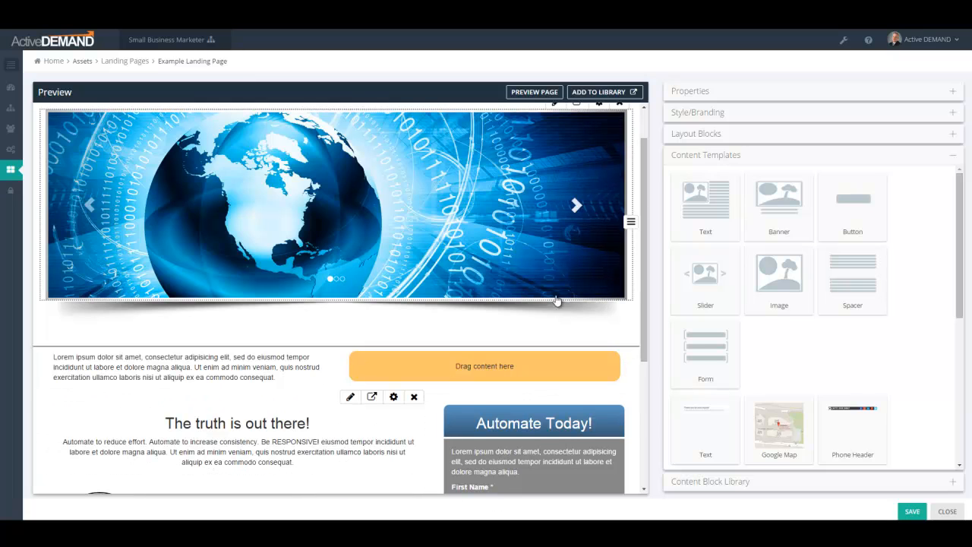
{"action": "scroll", "coordinate": [645, 345], "scroll_direction": "down", "scroll_amount": 1}
{"action": "left_click_drag", "start_coordinate": [629, 331], "coordinate": [619, 416]}
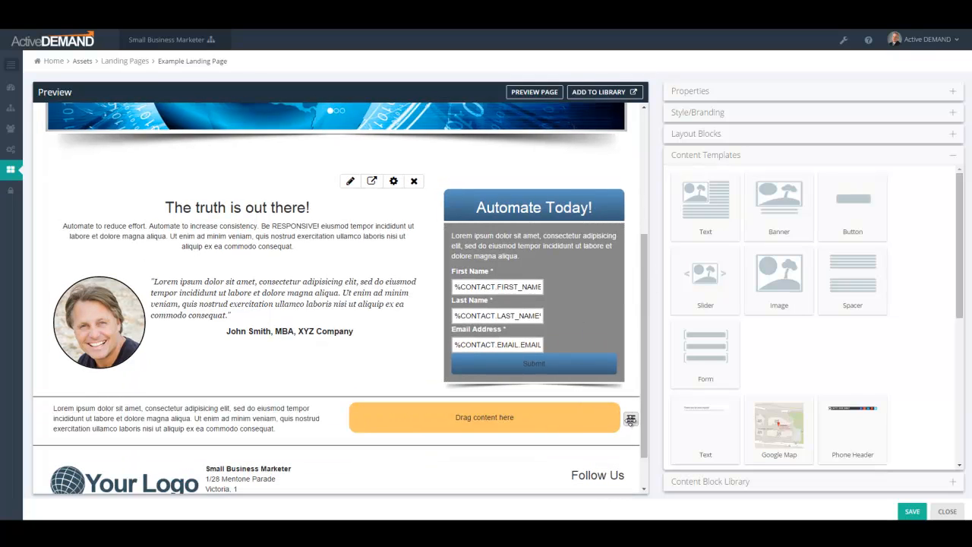
{"action": "left_click", "coordinate": [631, 419]}
{"action": "left_click", "coordinate": [611, 481]}
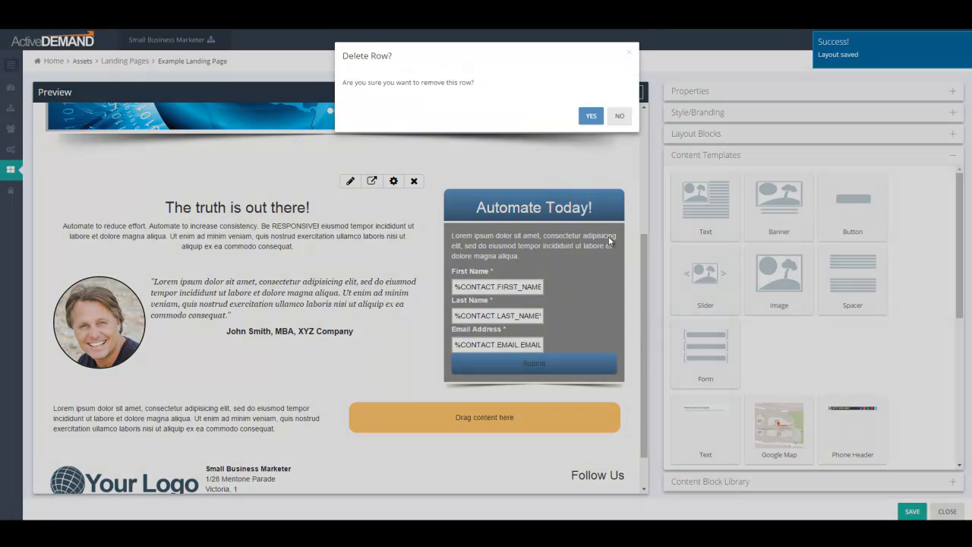
{"action": "left_click", "coordinate": [590, 117]}
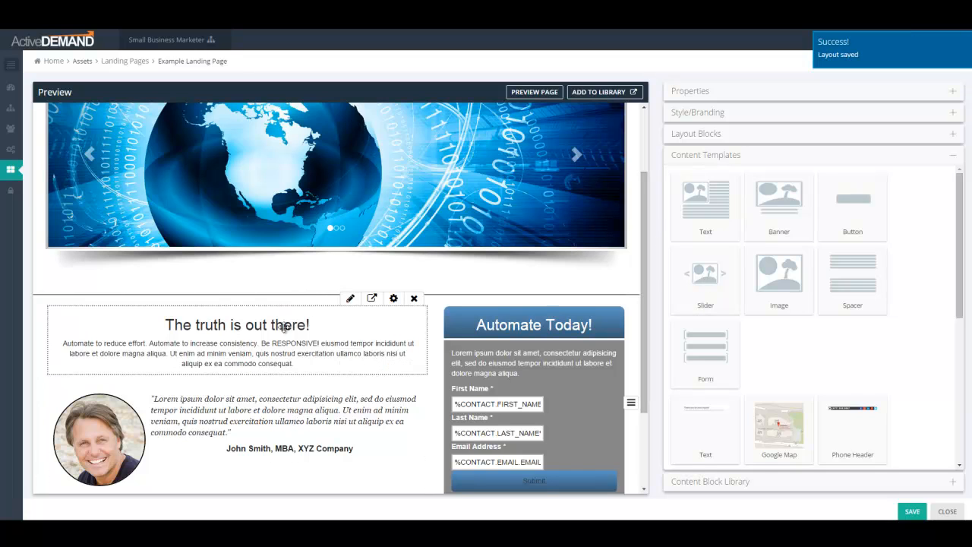
{"action": "mouse_move", "coordinate": [296, 310]}
{"action": "left_mouse_down"}
{"action": "mouse_move", "coordinate": [294, 434]}
{"action": "mouse_move", "coordinate": [303, 323]}
{"action": "left_mouse_up"}
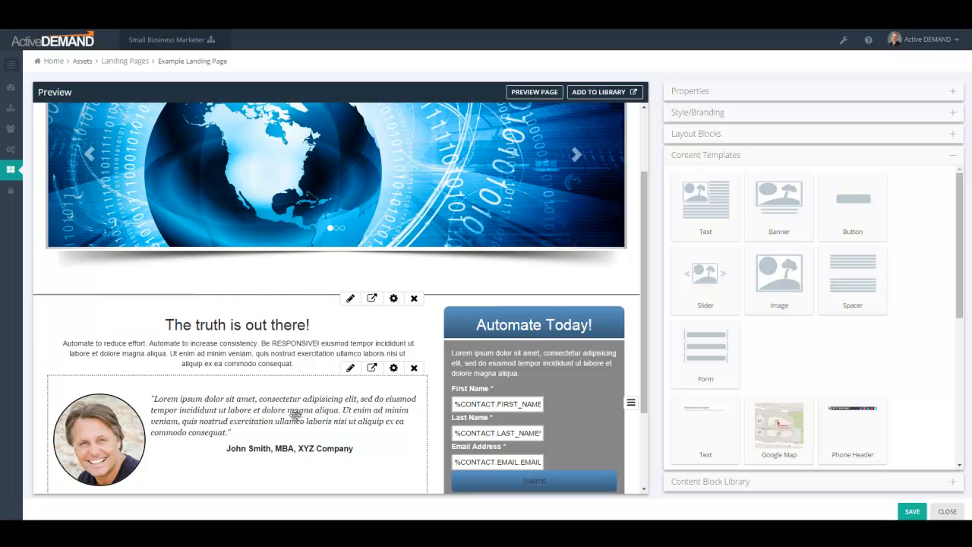
{"action": "left_click_drag", "start_coordinate": [274, 321], "coordinate": [279, 363]}
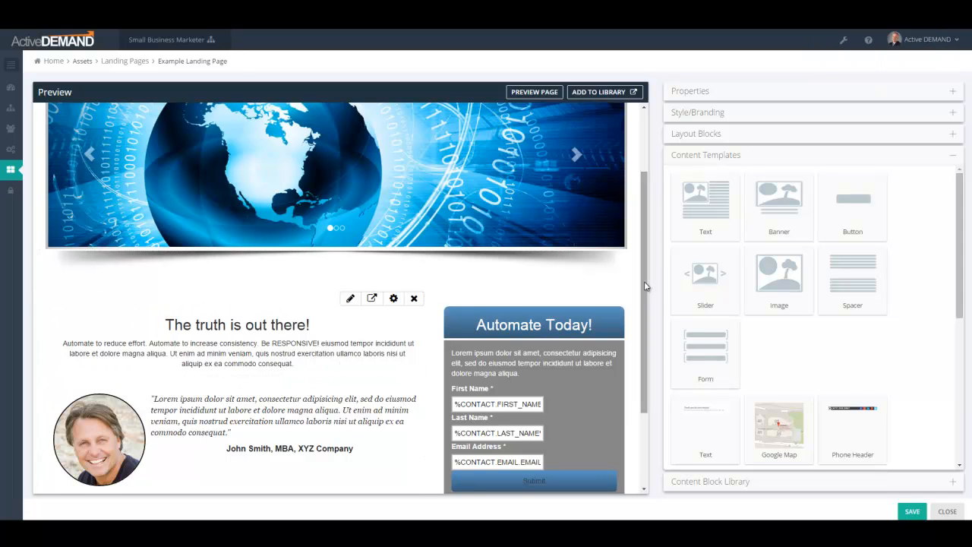
{"action": "scroll", "coordinate": [641, 289], "scroll_direction": "down", "scroll_amount": 1}
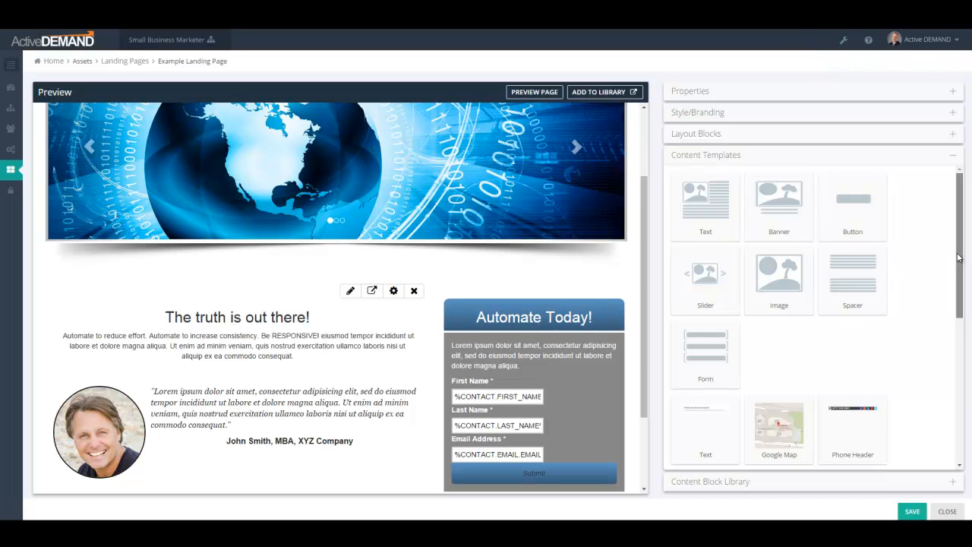
{"action": "left_click_drag", "start_coordinate": [648, 249], "coordinate": [653, 190]}
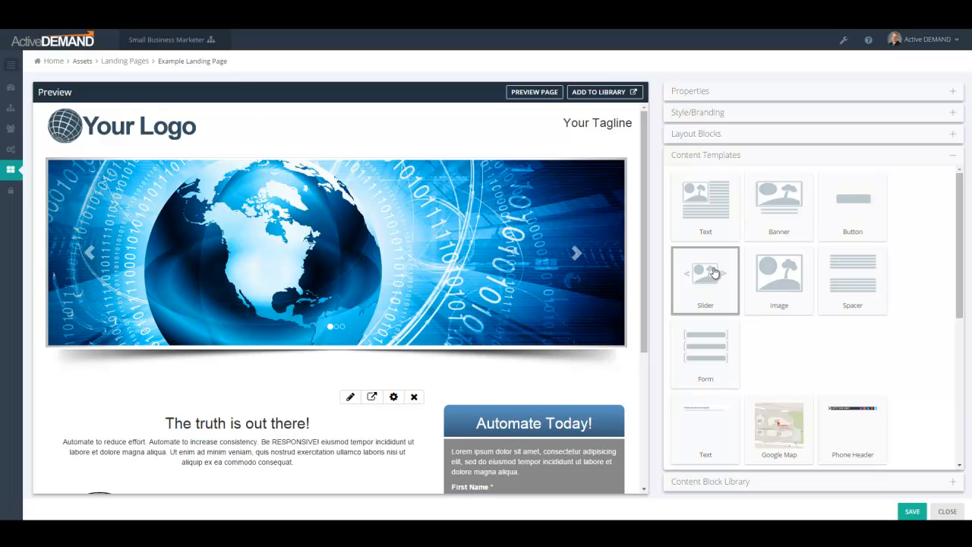
{"action": "mouse_move", "coordinate": [710, 277]}
{"action": "left_mouse_down"}
{"action": "mouse_move", "coordinate": [598, 251]}
{"action": "mouse_move", "coordinate": [538, 260]}
{"action": "mouse_move", "coordinate": [728, 283]}
{"action": "mouse_move", "coordinate": [707, 277]}
{"action": "left_mouse_up"}
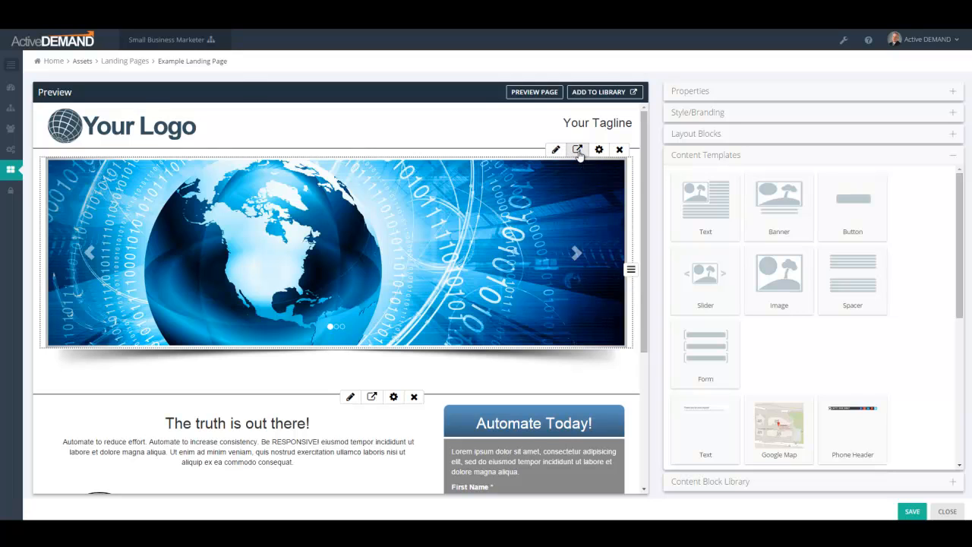
Step: View the Content Block Library for reusable blocks and return to the content templates
{"action": "left_click", "coordinate": [578, 150]}
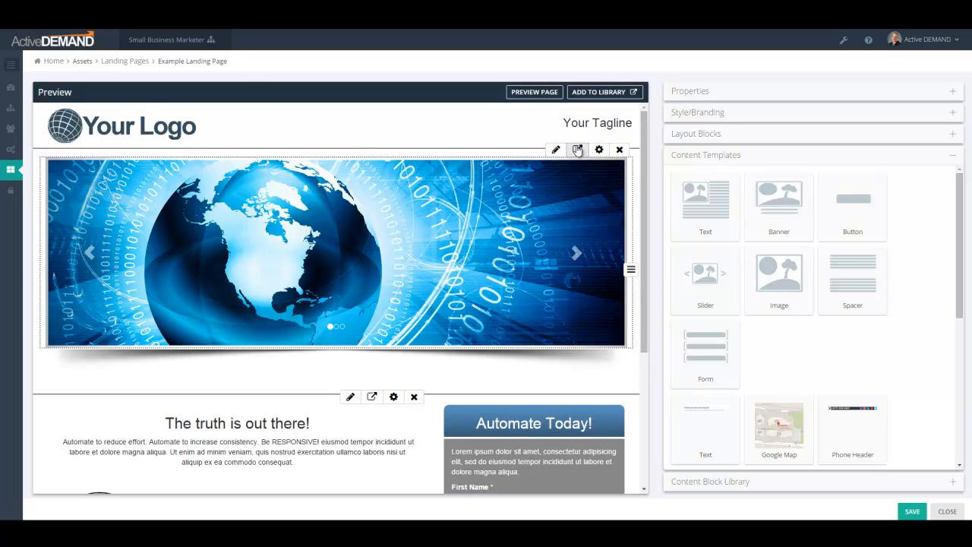
{"action": "left_click", "coordinate": [732, 481]}
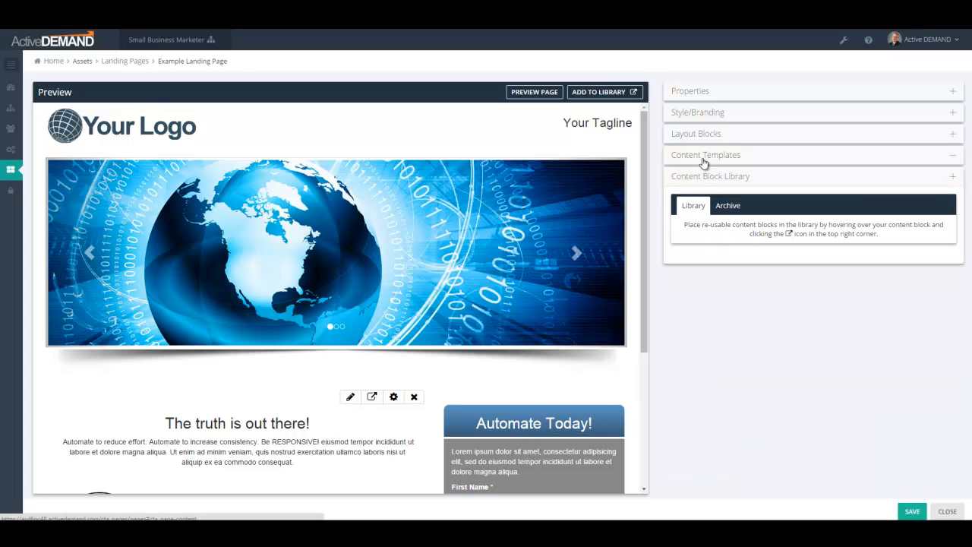
{"action": "left_click", "coordinate": [703, 160]}
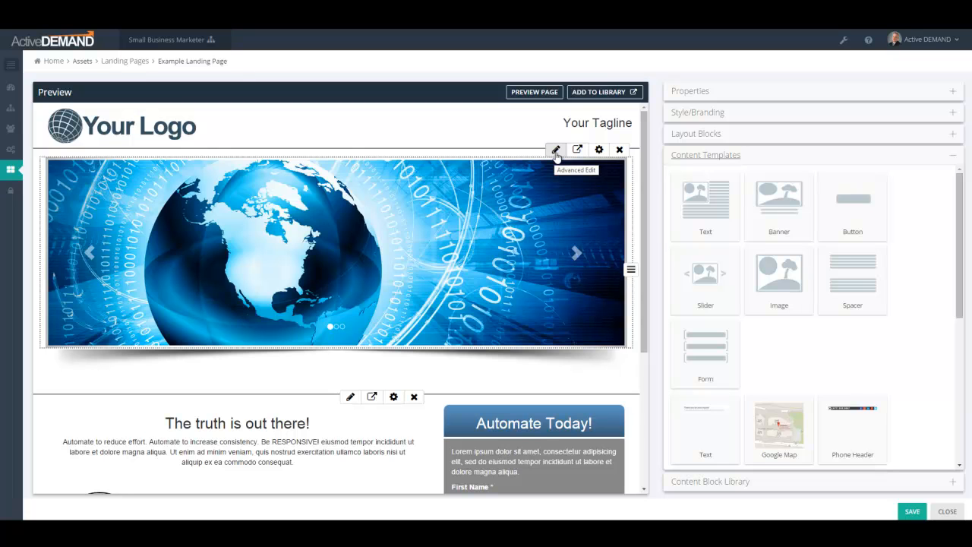
Step: Try moving the second slide to first place in the slider's advanced editor, view its block styles, and close without saving
{"action": "left_click", "coordinate": [556, 151]}
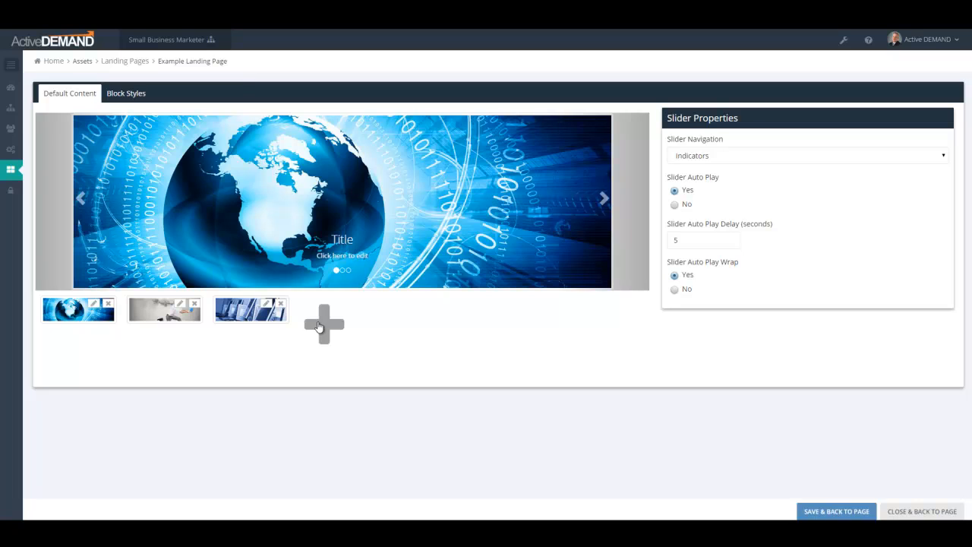
{"action": "left_click_drag", "start_coordinate": [158, 312], "coordinate": [79, 312]}
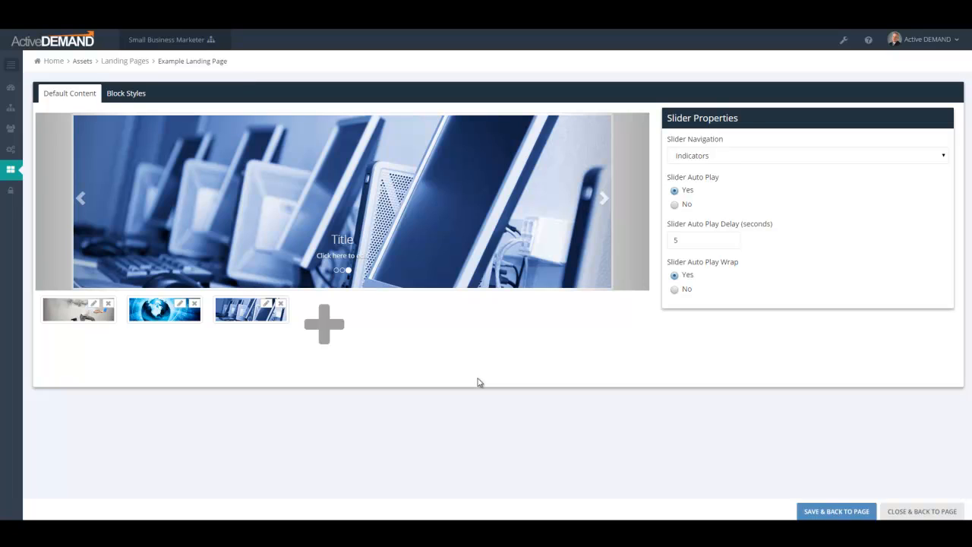
{"action": "left_click", "coordinate": [140, 99]}
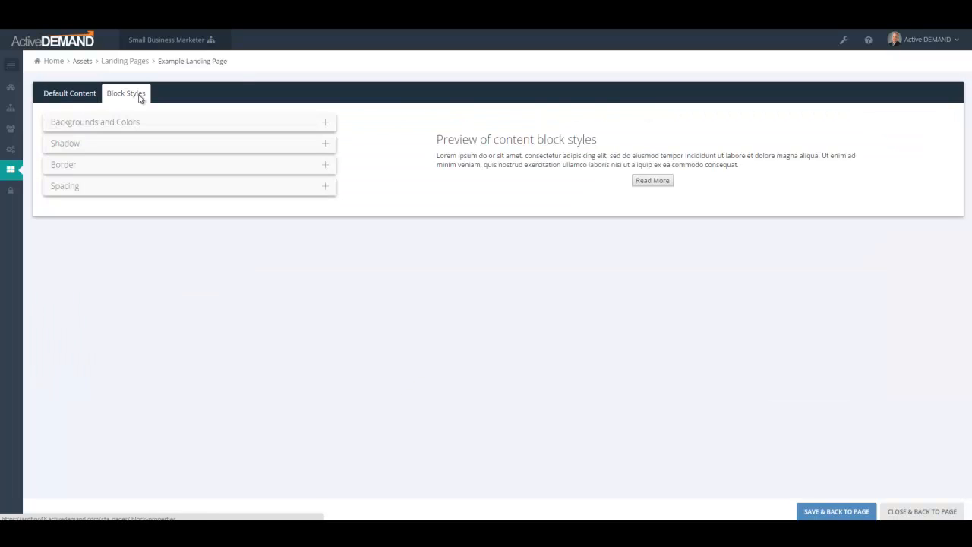
{"action": "left_click", "coordinate": [922, 513]}
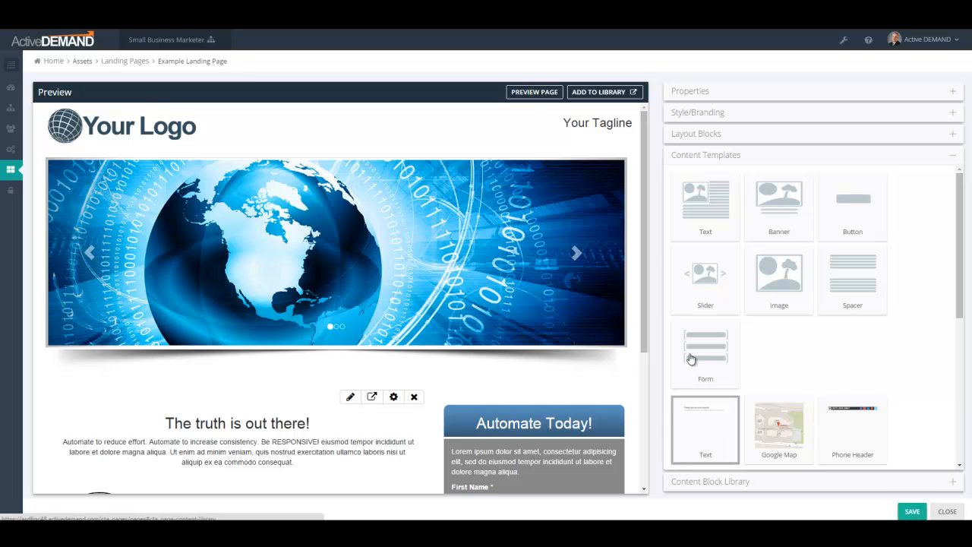
Step: Place a Button content template between "The truth is out there!" text and the testimonial, open it for inline editing, and remove it
{"action": "left_click_drag", "start_coordinate": [650, 234], "coordinate": [642, 322]}
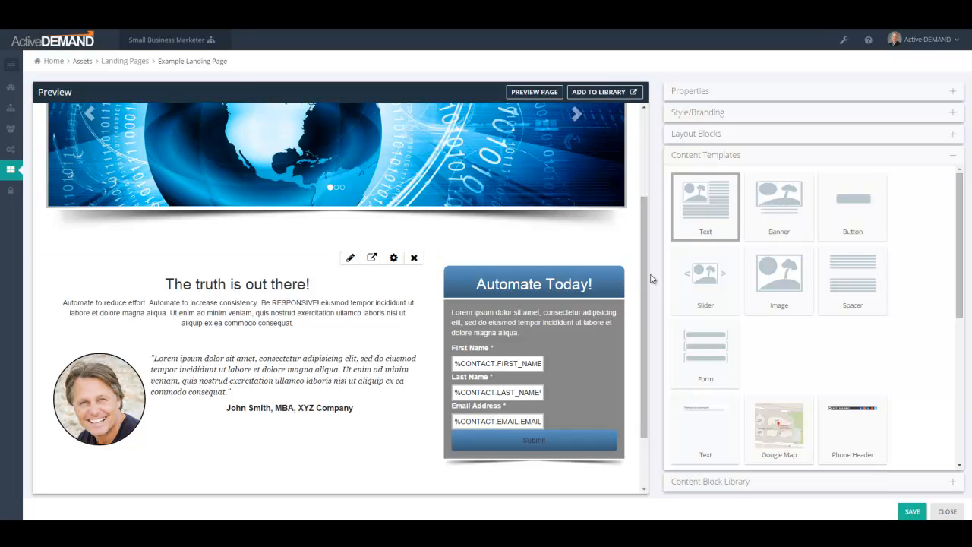
{"action": "left_click_drag", "start_coordinate": [642, 276], "coordinate": [645, 210]}
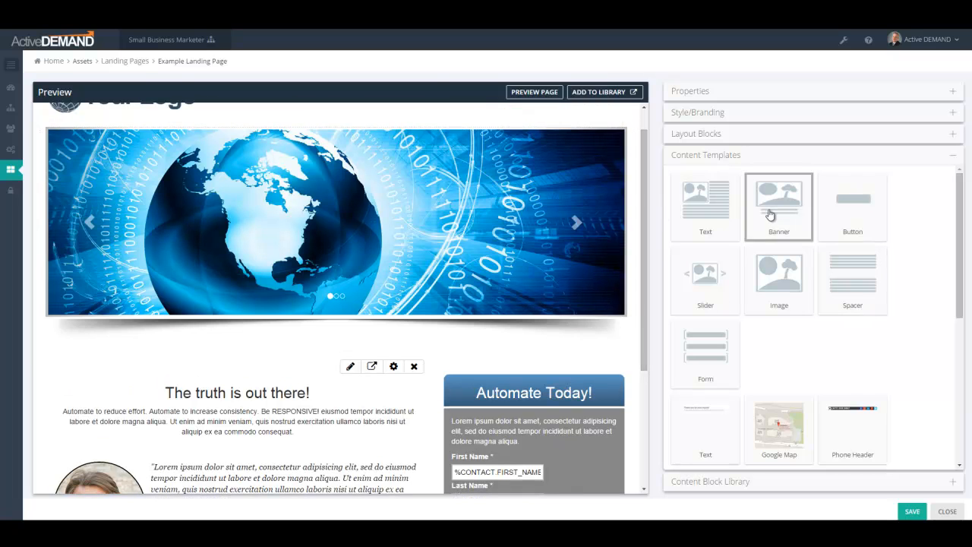
{"action": "left_click_drag", "start_coordinate": [857, 204], "coordinate": [249, 343]}
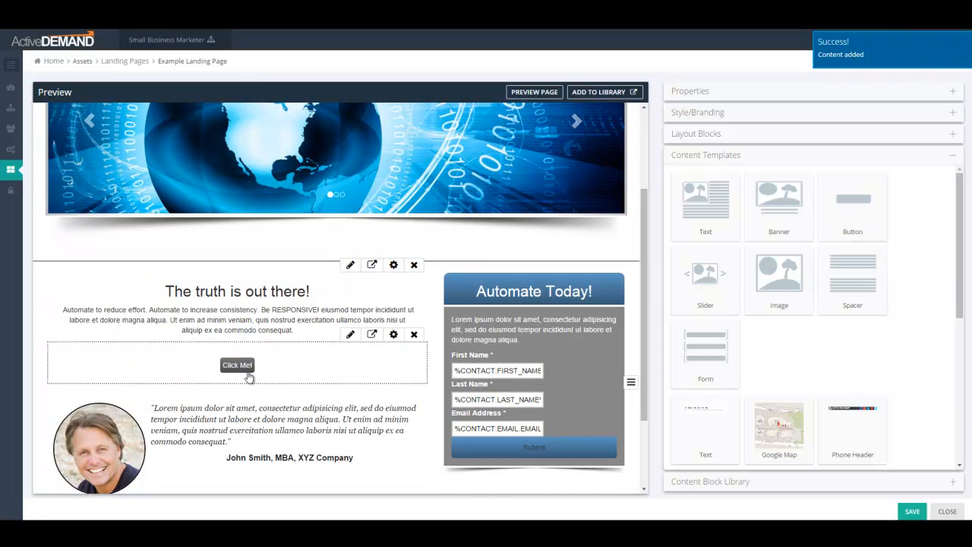
{"action": "left_click", "coordinate": [243, 367]}
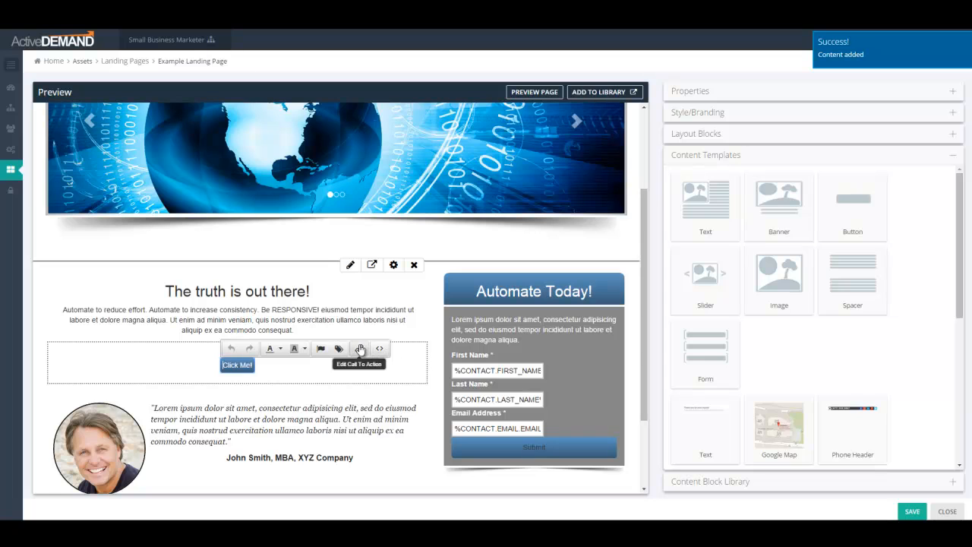
{"action": "left_click", "coordinate": [414, 333]}
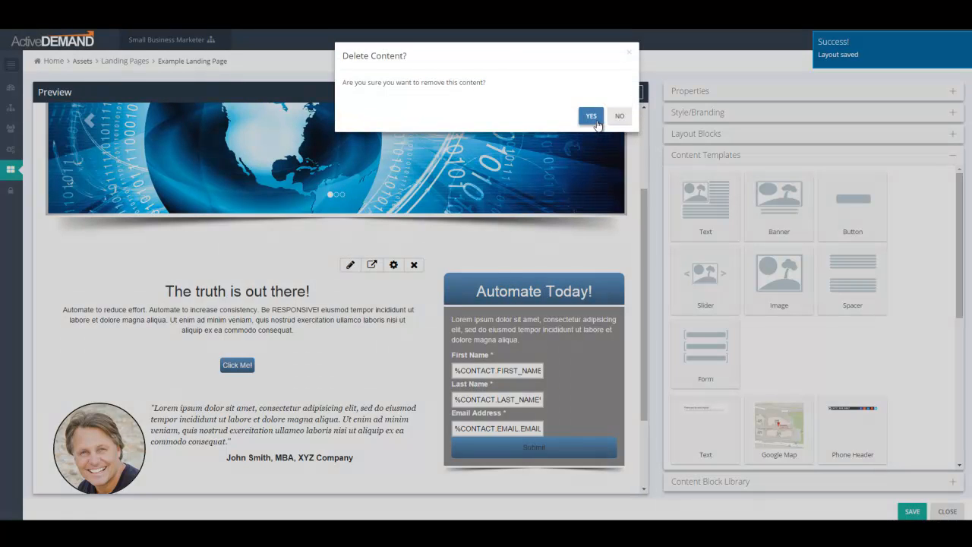
{"action": "left_click", "coordinate": [592, 118]}
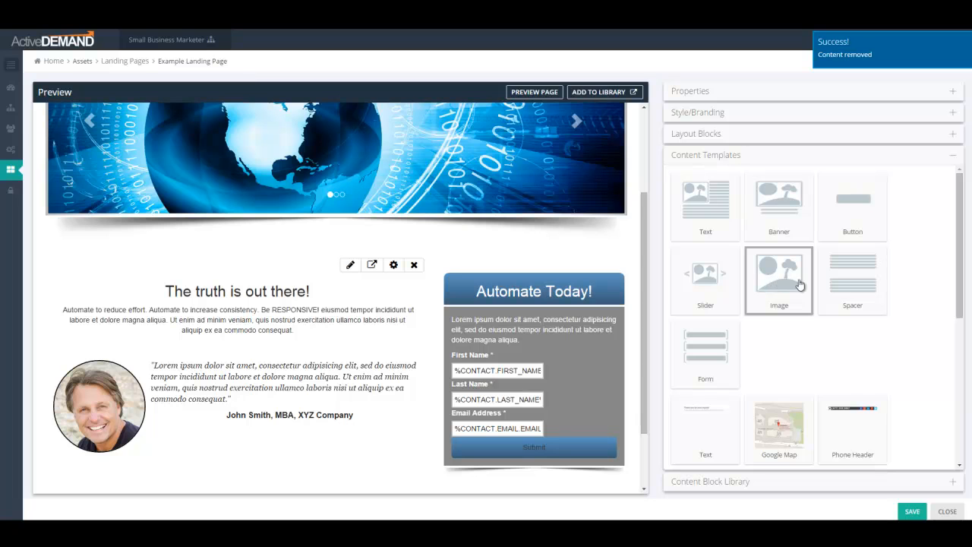
Step: Place an Image content template above "The truth is out there!", cancel its image properties, and remove the placeholder
{"action": "left_click_drag", "start_coordinate": [794, 283], "coordinate": [190, 304]}
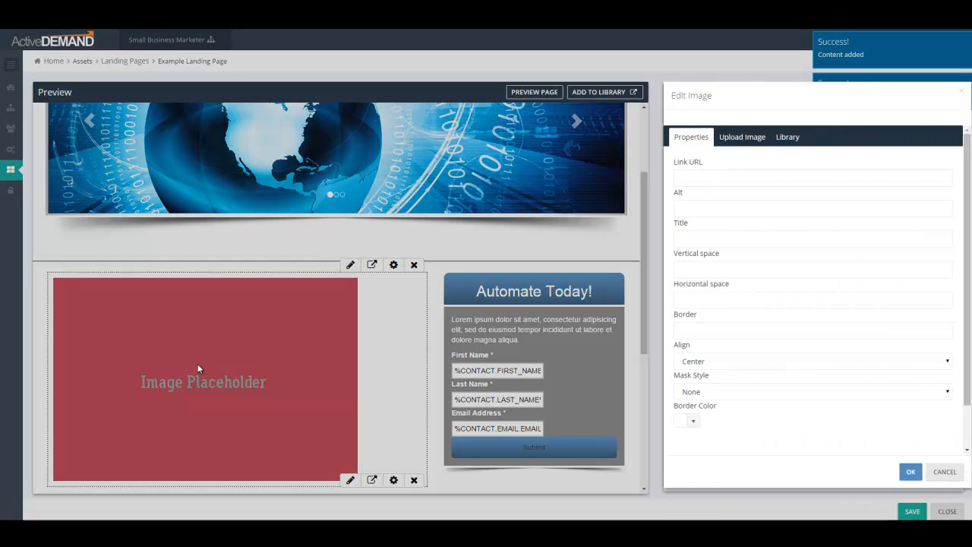
{"action": "left_click", "coordinate": [944, 472]}
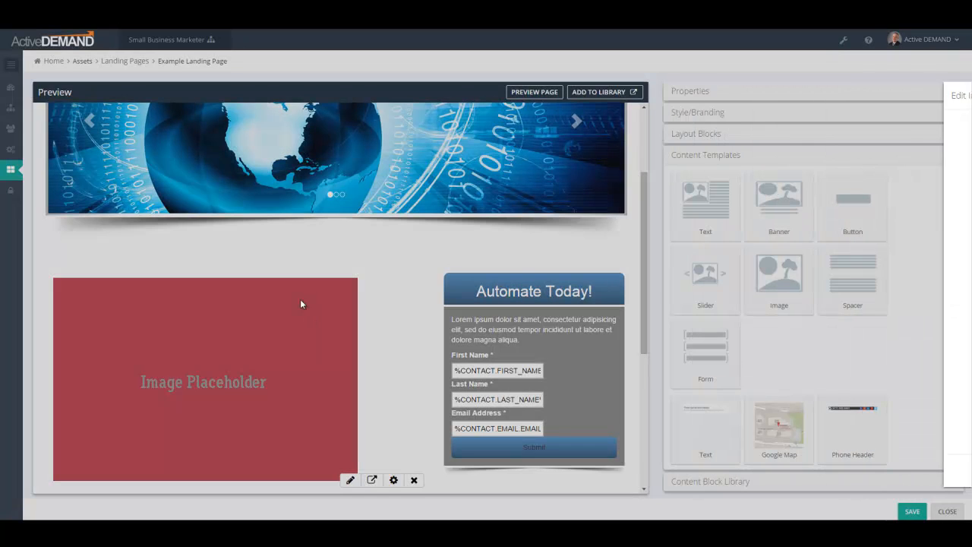
{"action": "left_click", "coordinate": [413, 266]}
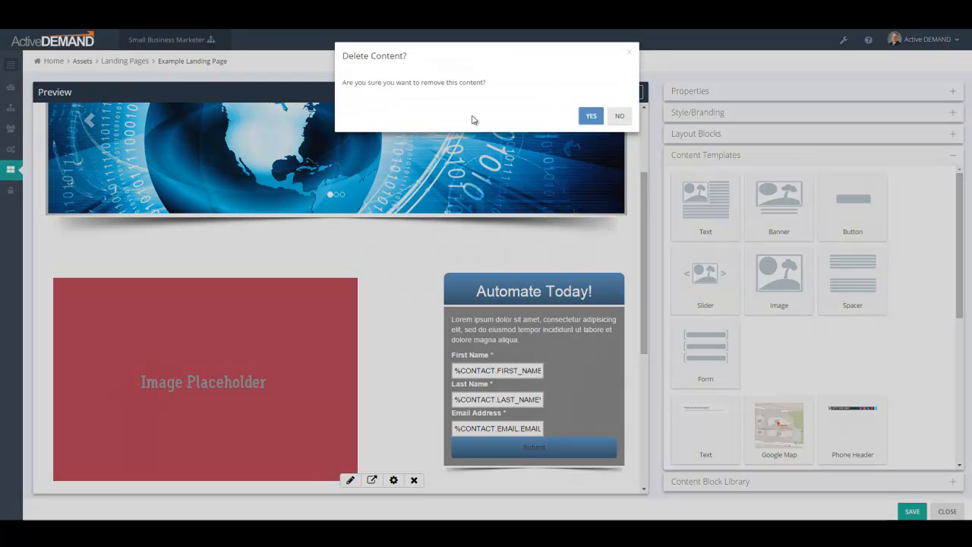
{"action": "left_click", "coordinate": [591, 114]}
Step: Place a Spacer content template below the testimonial and set its height to 35px
{"action": "left_click_drag", "start_coordinate": [642, 270], "coordinate": [648, 253]}
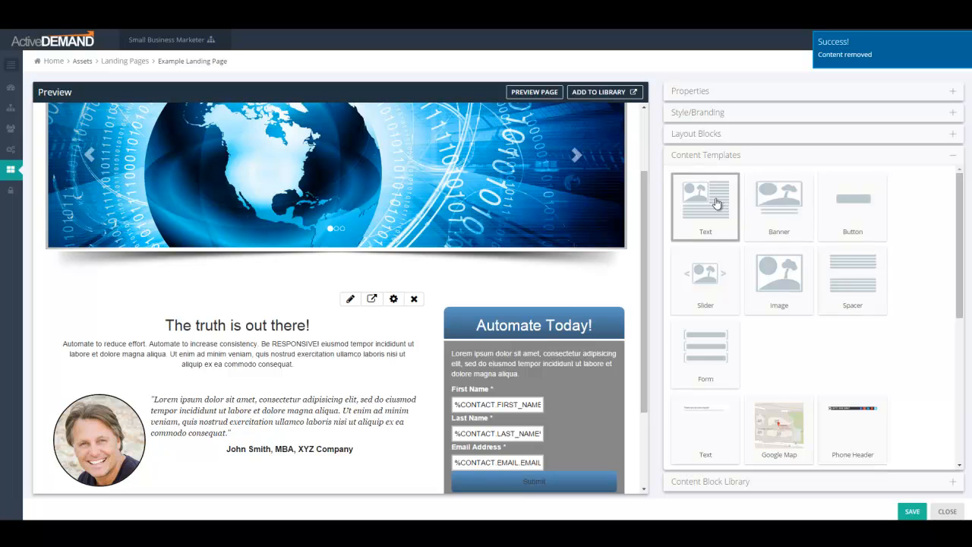
{"action": "left_click_drag", "start_coordinate": [827, 270], "coordinate": [298, 339]}
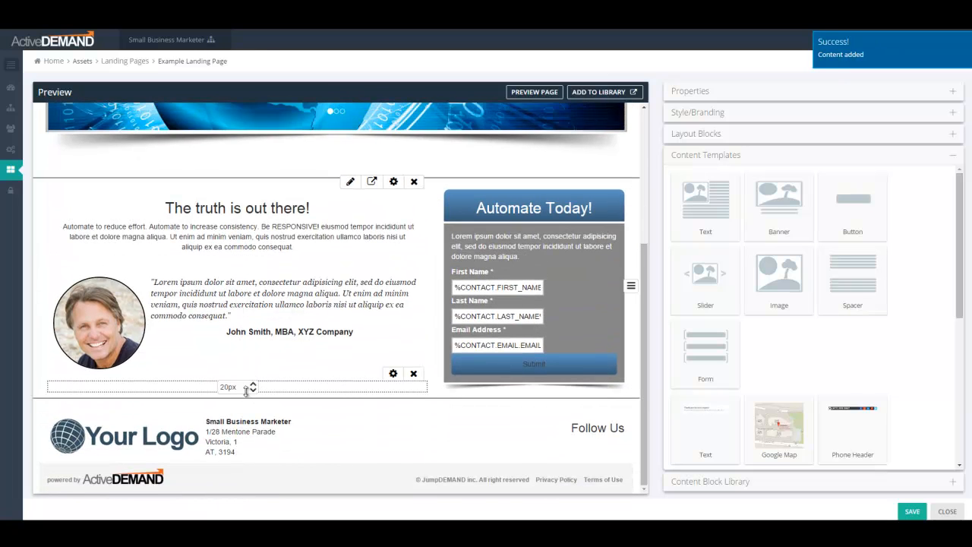
{"action": "mouse_move", "coordinate": [237, 386]}
{"action": "left_mouse_down"}
{"action": "mouse_move", "coordinate": [228, 463]}
{"action": "mouse_move", "coordinate": [225, 406]}
{"action": "mouse_move", "coordinate": [241, 347]}
{"action": "mouse_move", "coordinate": [233, 393]}
{"action": "left_mouse_up"}
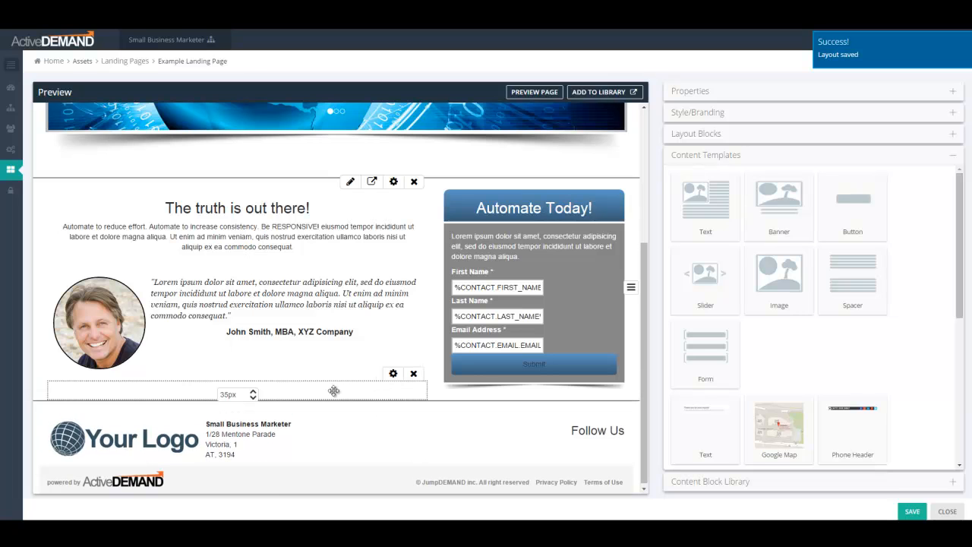
Step: Move the spacer from below the testimonial to between "The truth is out there!" text and the testimonial
{"action": "left_click_drag", "start_coordinate": [327, 389], "coordinate": [245, 272]}
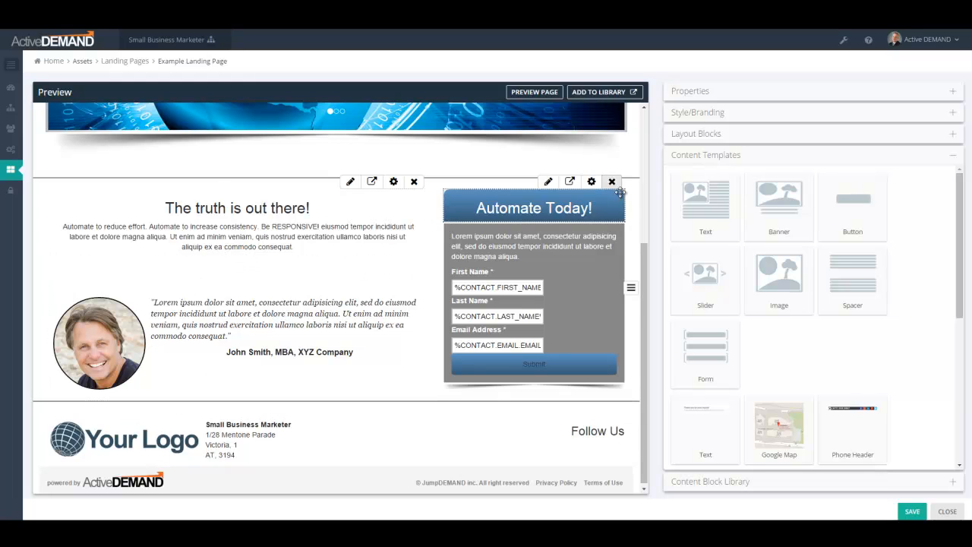
Step: Examine the properties, backgrounds and colors, shadow, border and spacing styles of the row containing the "Automate Today!" form
{"action": "left_click", "coordinate": [631, 291]}
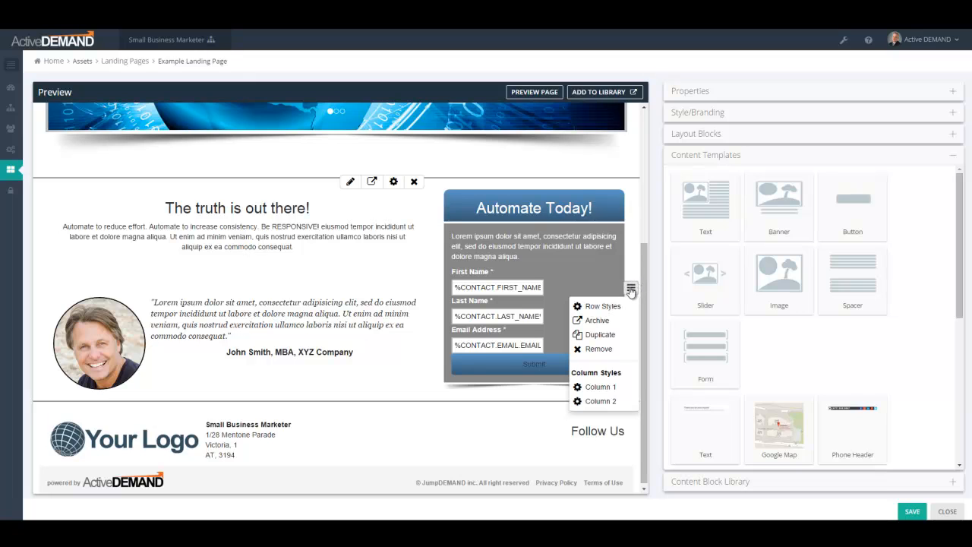
{"action": "left_click", "coordinate": [603, 306]}
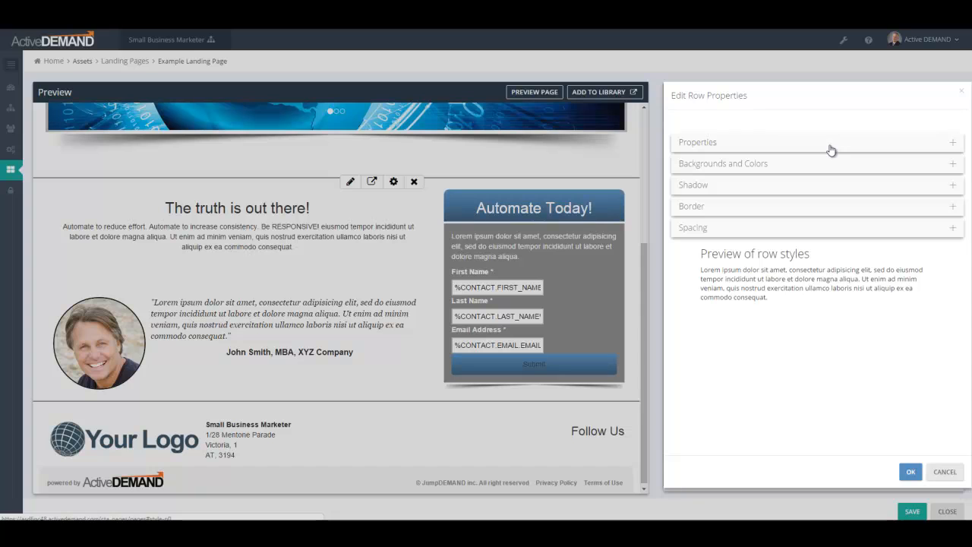
{"action": "left_click", "coordinate": [831, 149]}
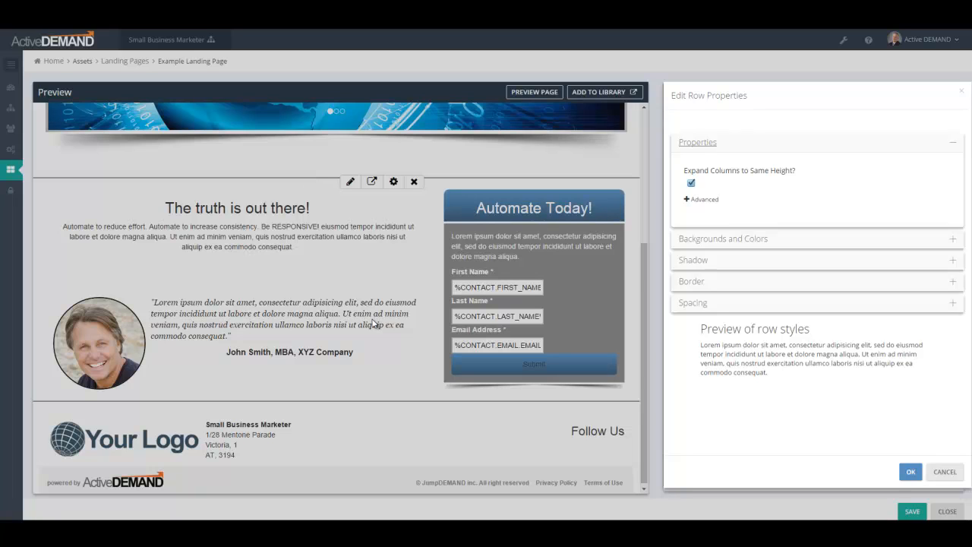
{"action": "left_click", "coordinate": [801, 245]}
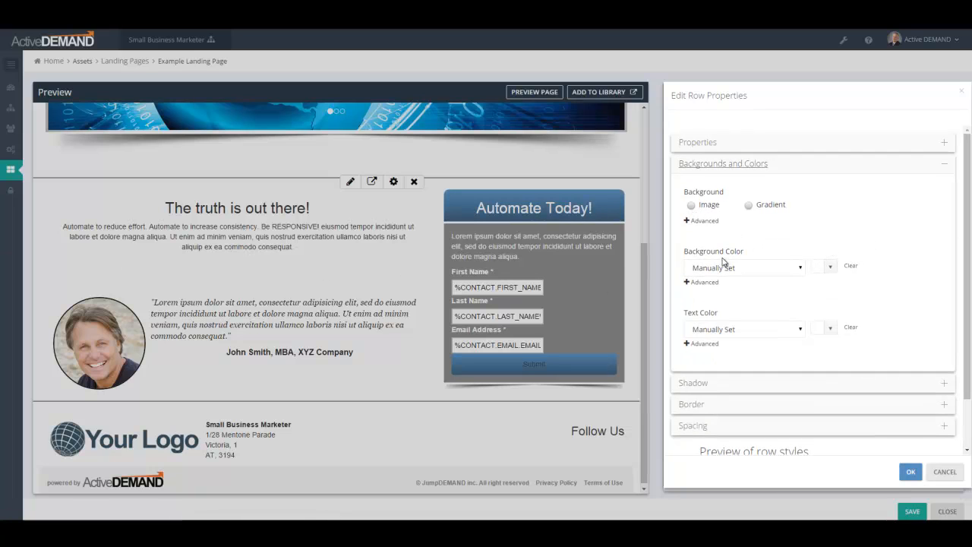
{"action": "scroll", "coordinate": [870, 254], "scroll_direction": "down", "scroll_amount": 1}
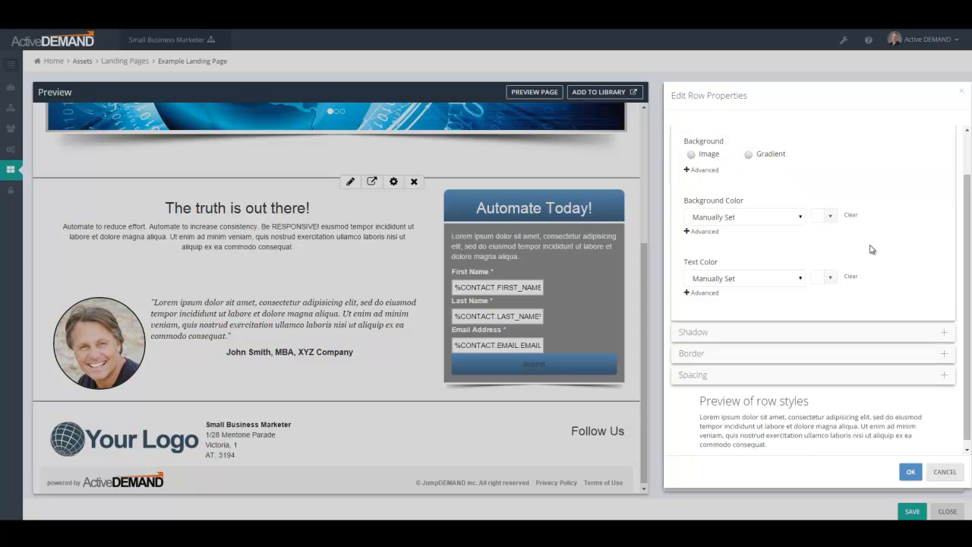
{"action": "left_click", "coordinate": [804, 336]}
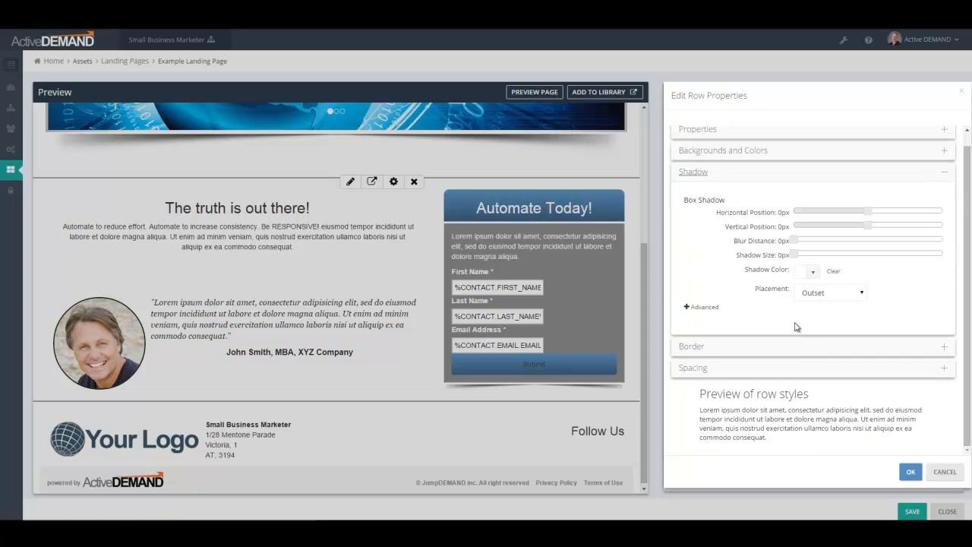
{"action": "left_click", "coordinate": [760, 348]}
{"action": "scroll", "coordinate": [757, 417], "scroll_direction": "down", "scroll_amount": 2}
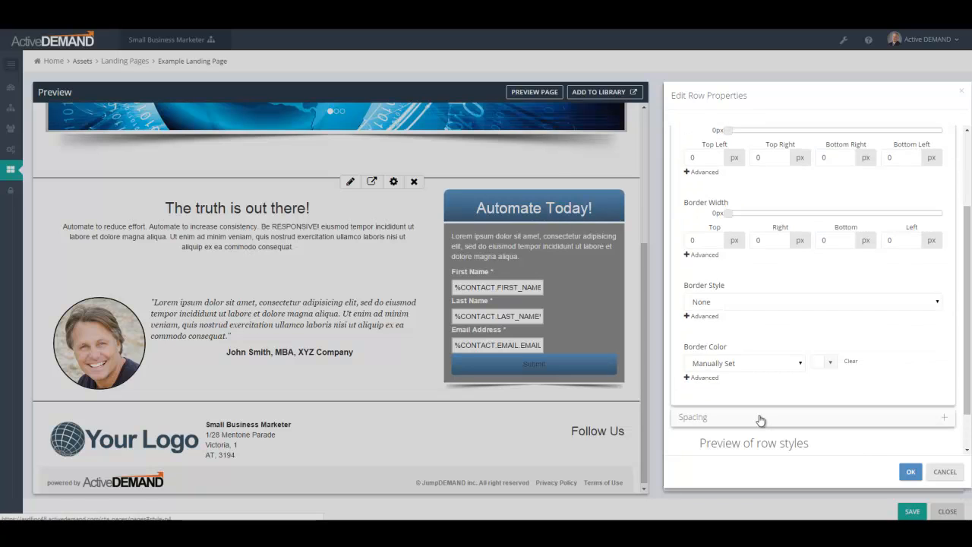
{"action": "left_click", "coordinate": [762, 419]}
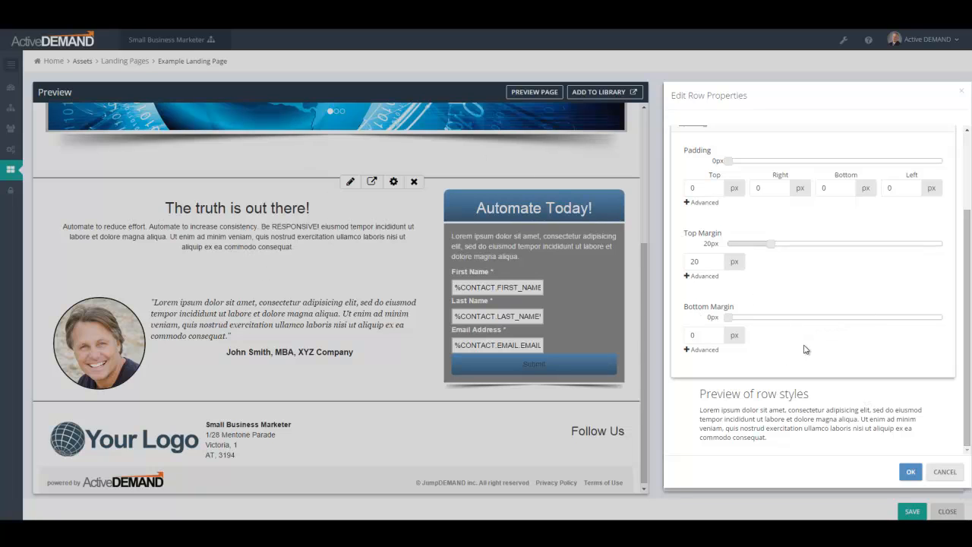
{"action": "scroll", "coordinate": [806, 350], "scroll_direction": "up", "scroll_amount": 3}
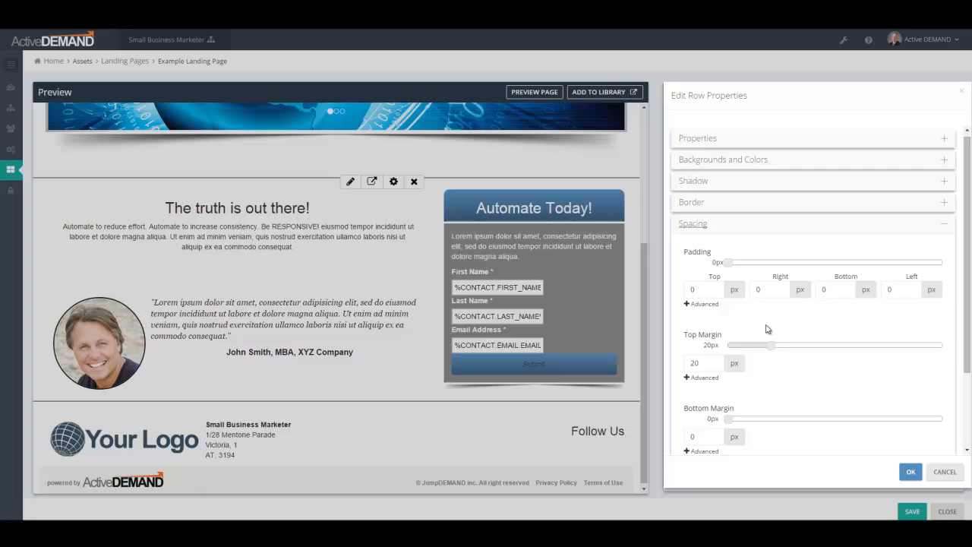
Step: View the row's per-screen style options for padding, corner radius and box shadow, and cancel the row properties
{"action": "left_click", "coordinate": [690, 305]}
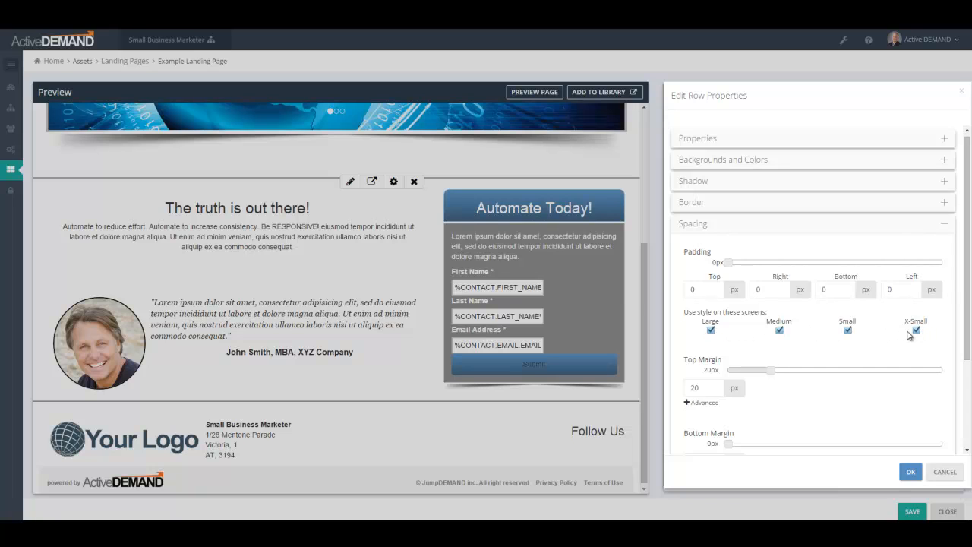
{"action": "left_click", "coordinate": [849, 331]}
{"action": "left_click", "coordinate": [849, 331]}
{"action": "left_click", "coordinate": [737, 202]}
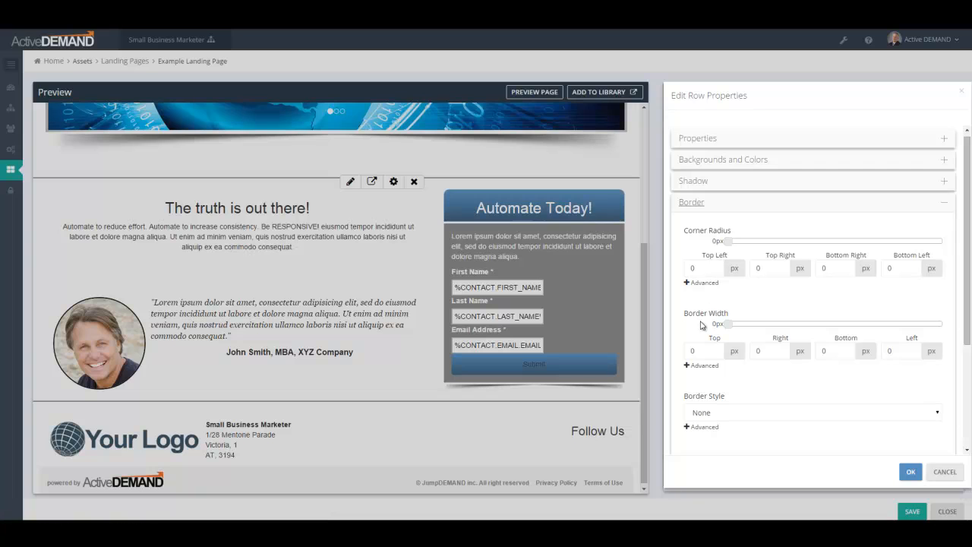
{"action": "left_click", "coordinate": [687, 282]}
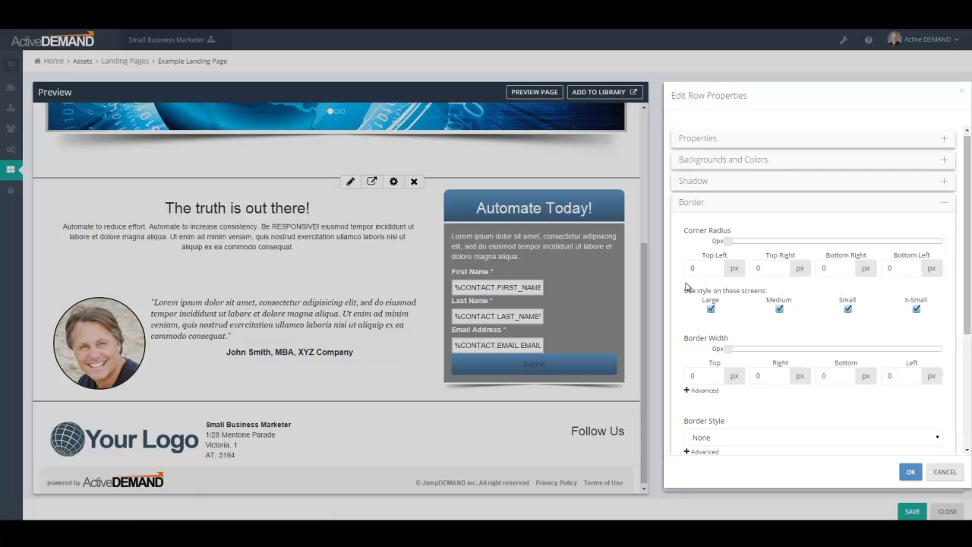
{"action": "left_click", "coordinate": [721, 181]}
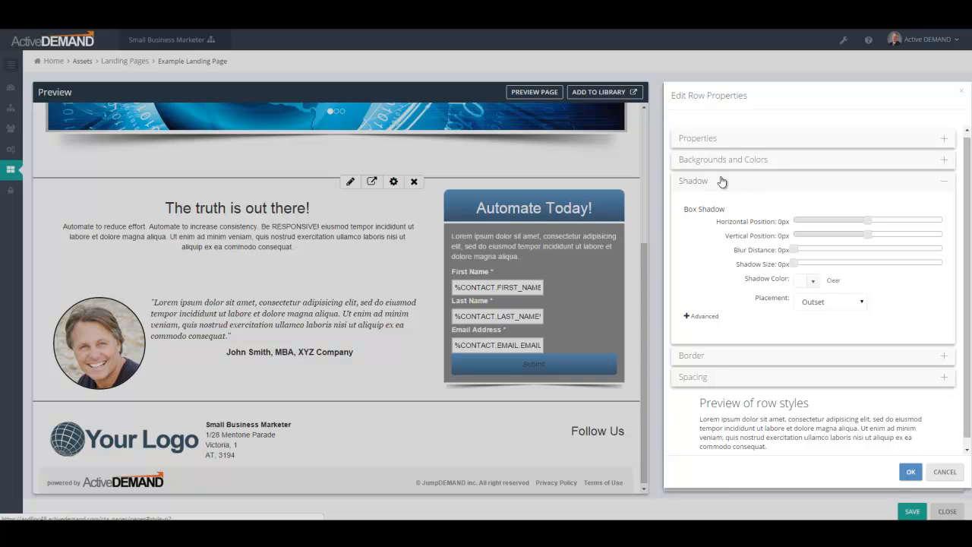
{"action": "left_click", "coordinate": [687, 317]}
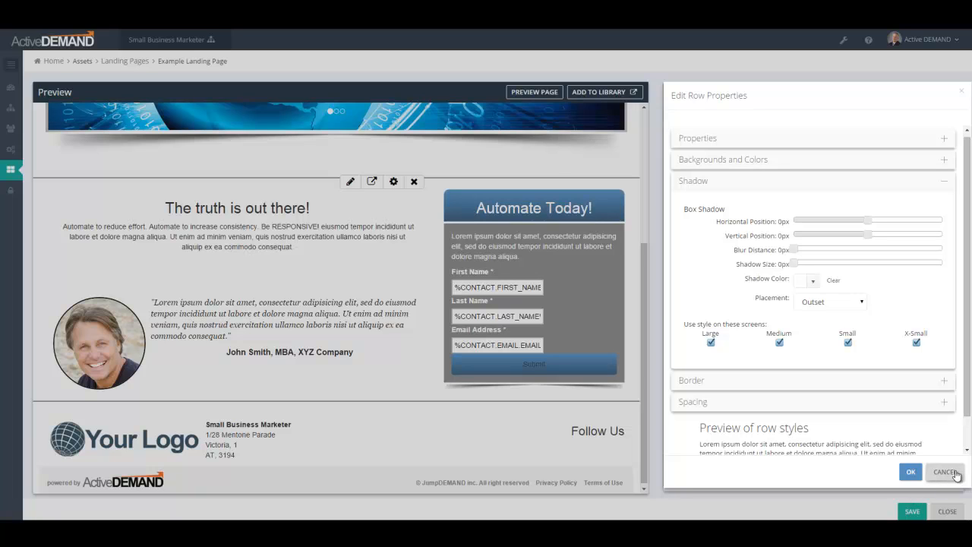
{"action": "left_click", "coordinate": [945, 473]}
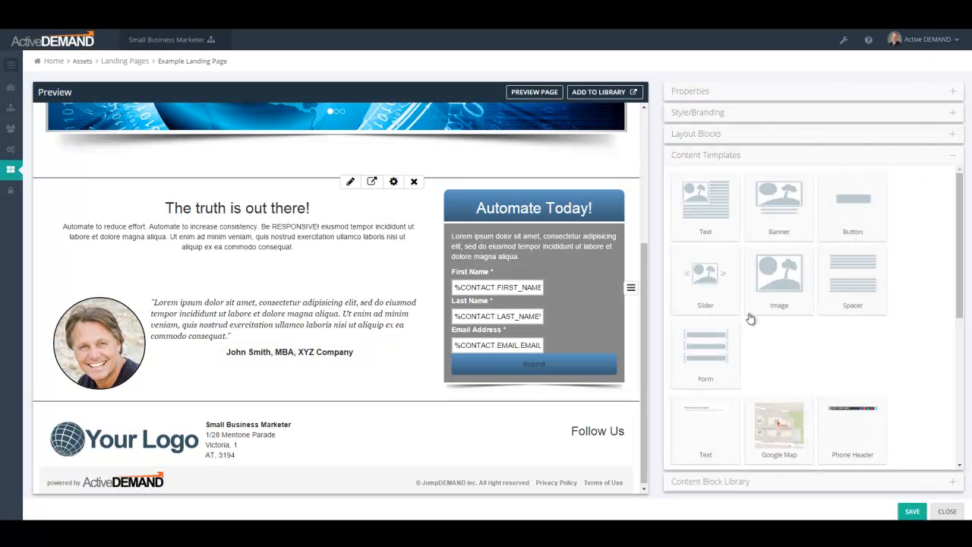
{"action": "left_click", "coordinate": [632, 288]}
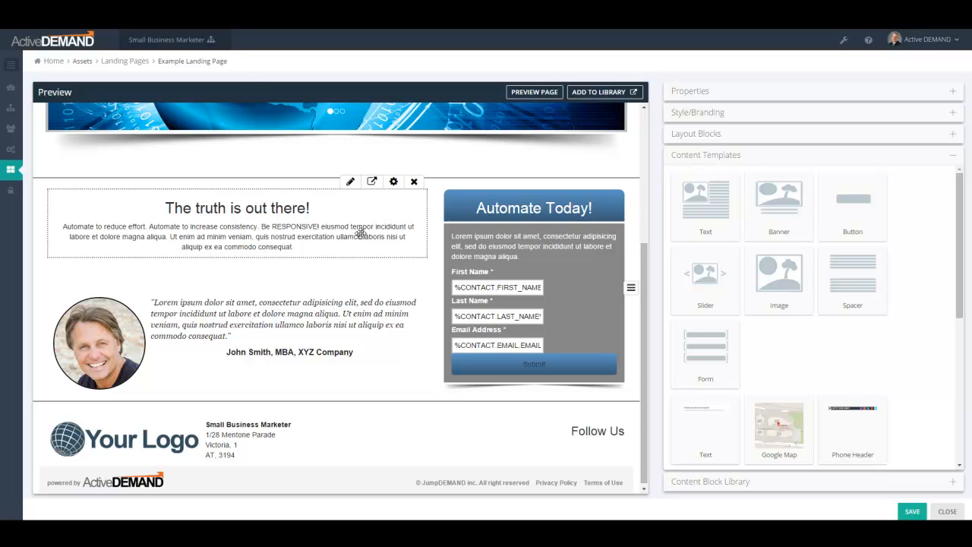
Step: View the display, background, shadow and border properties of "The truth is out there!" text block, and close without saving
{"action": "left_click", "coordinate": [394, 184]}
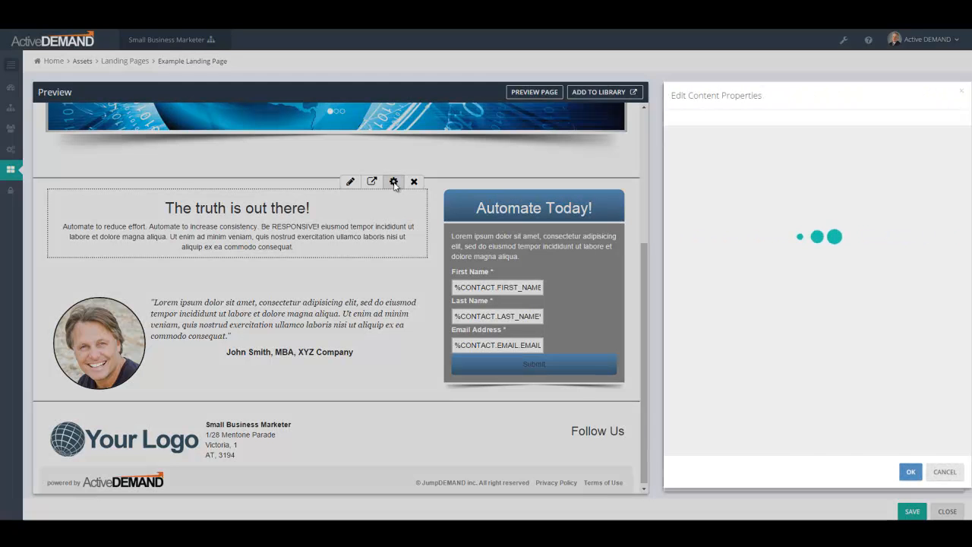
{"action": "left_click", "coordinate": [722, 148]}
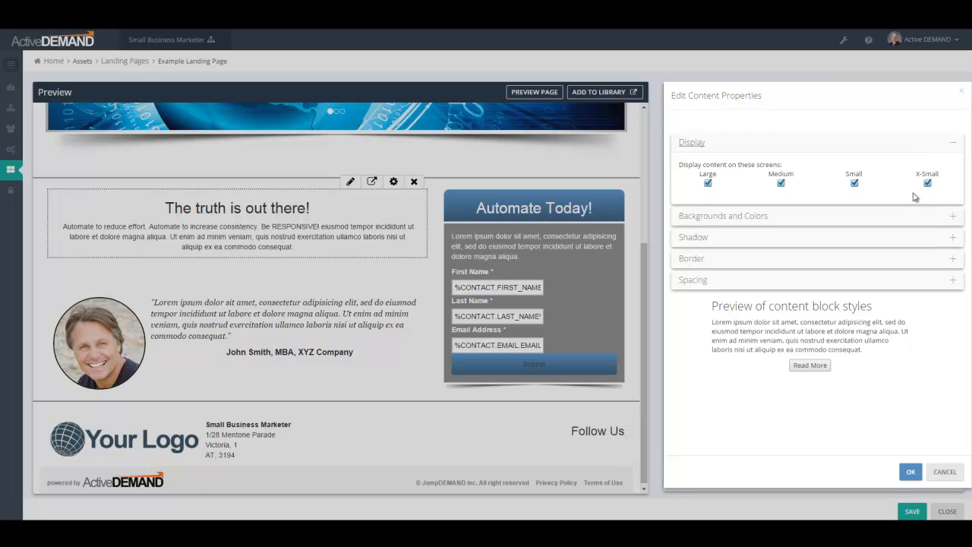
{"action": "left_click", "coordinate": [894, 219]}
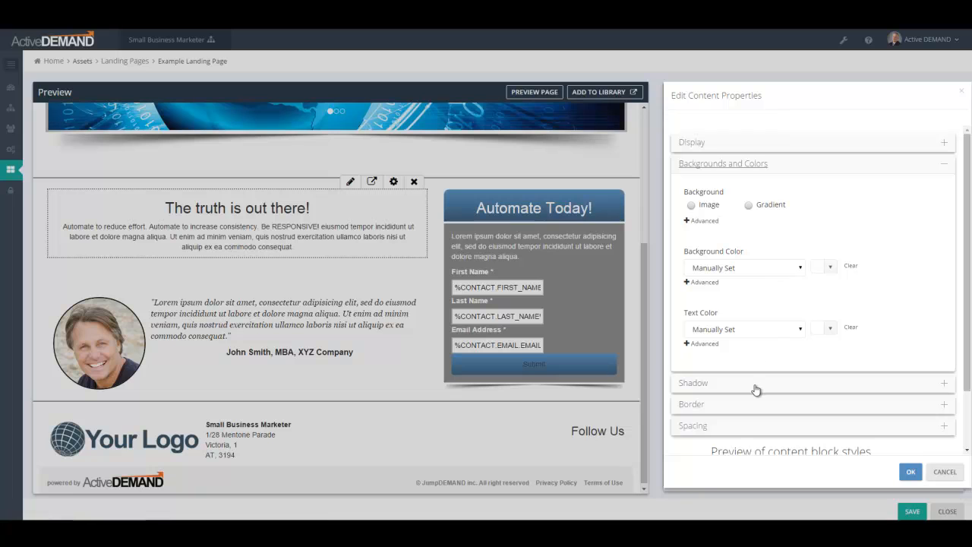
{"action": "left_click", "coordinate": [756, 386]}
{"action": "left_click", "coordinate": [764, 355]}
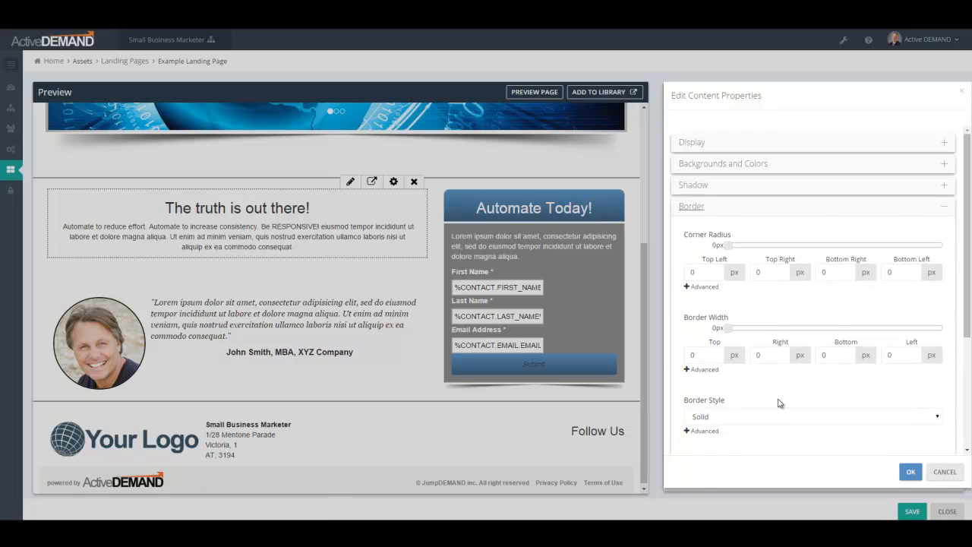
{"action": "left_click", "coordinate": [946, 209]}
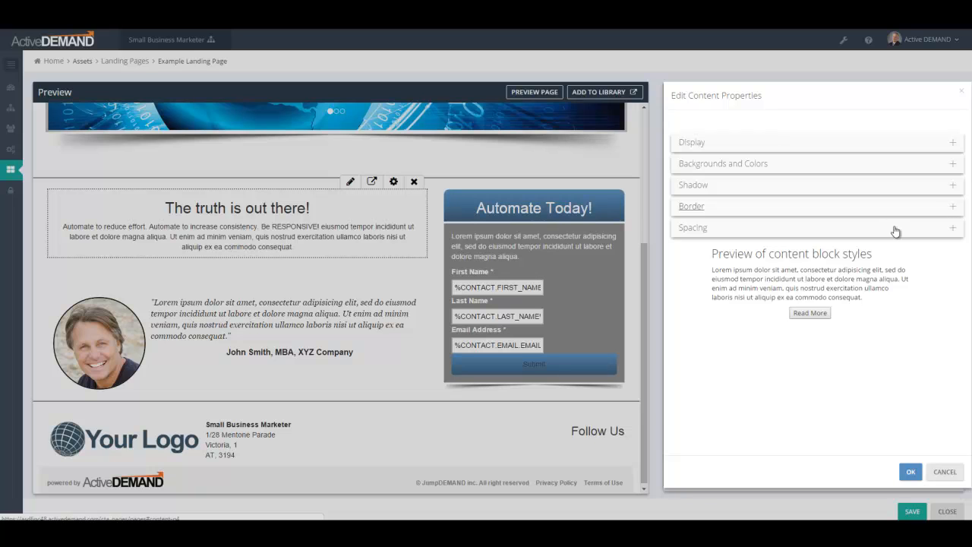
{"action": "left_click", "coordinate": [793, 210]}
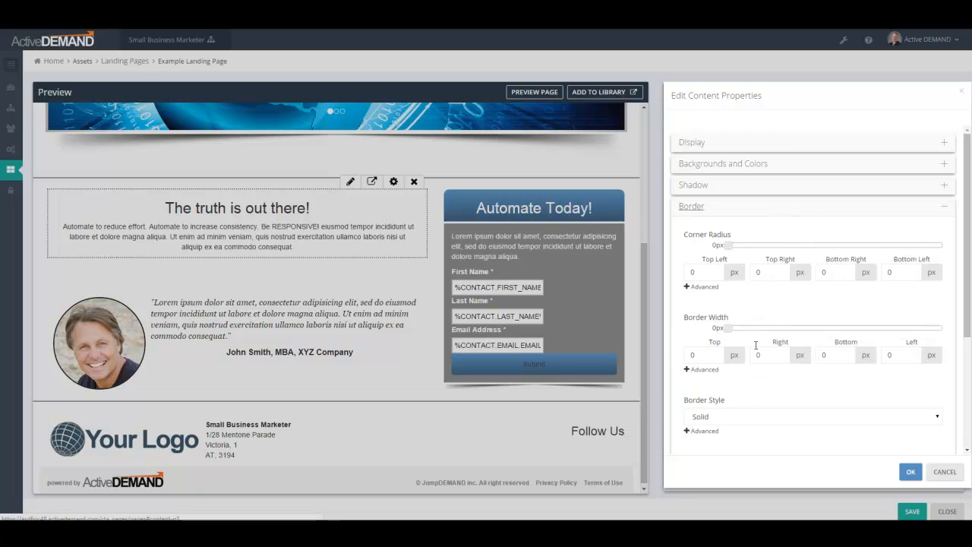
{"action": "left_click", "coordinate": [695, 287]}
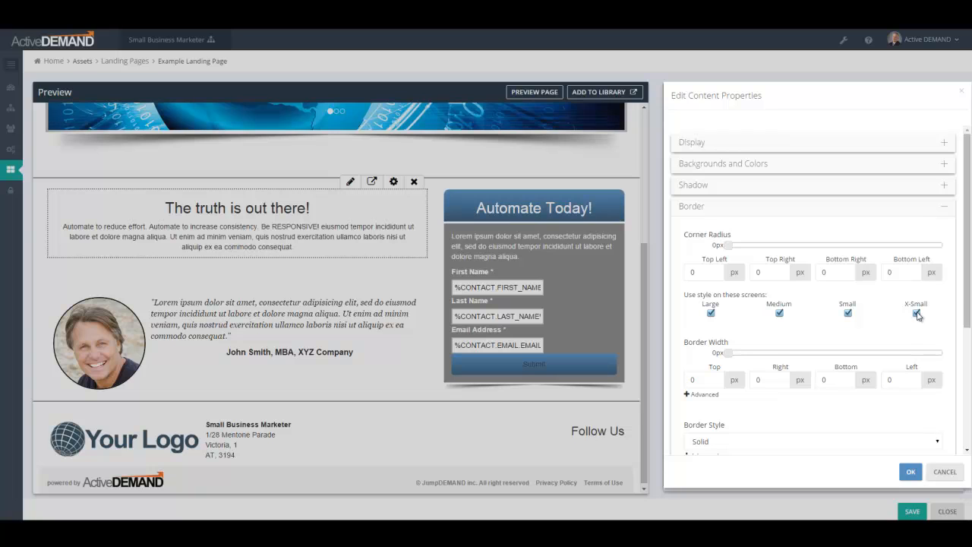
{"action": "left_click", "coordinate": [949, 472]}
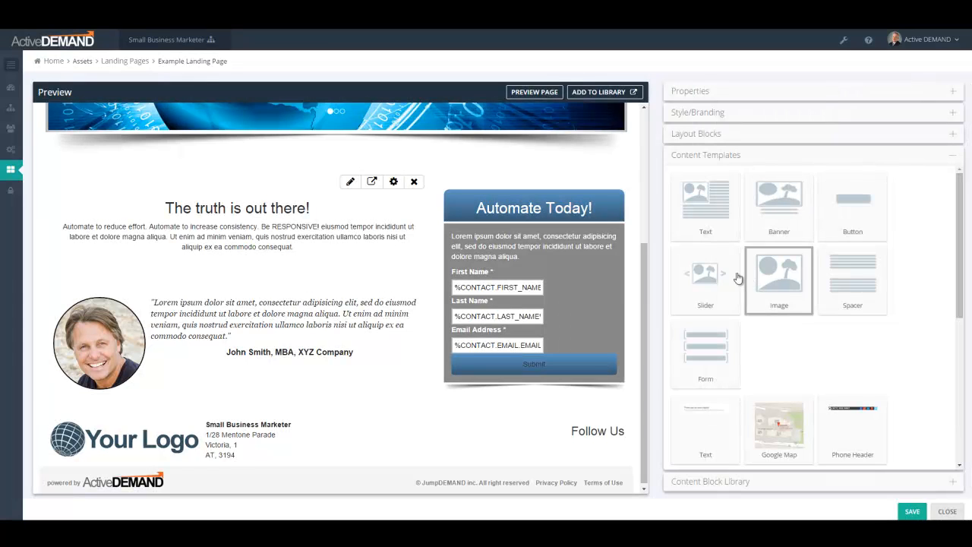
Step: Open the contact form below the "Automate Today!" heading for editing
{"action": "left_click_drag", "start_coordinate": [643, 262], "coordinate": [642, 218]}
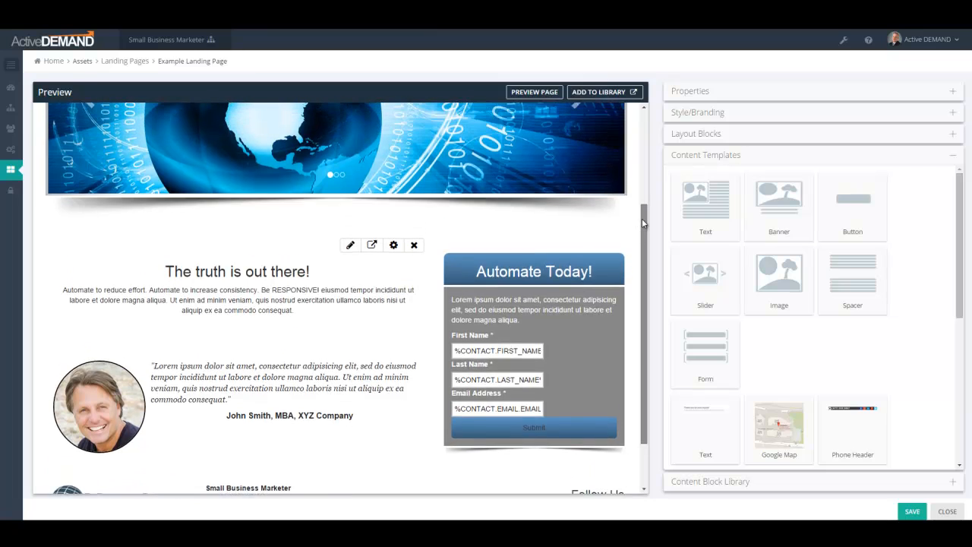
{"action": "left_click_drag", "start_coordinate": [708, 354], "coordinate": [749, 352]}
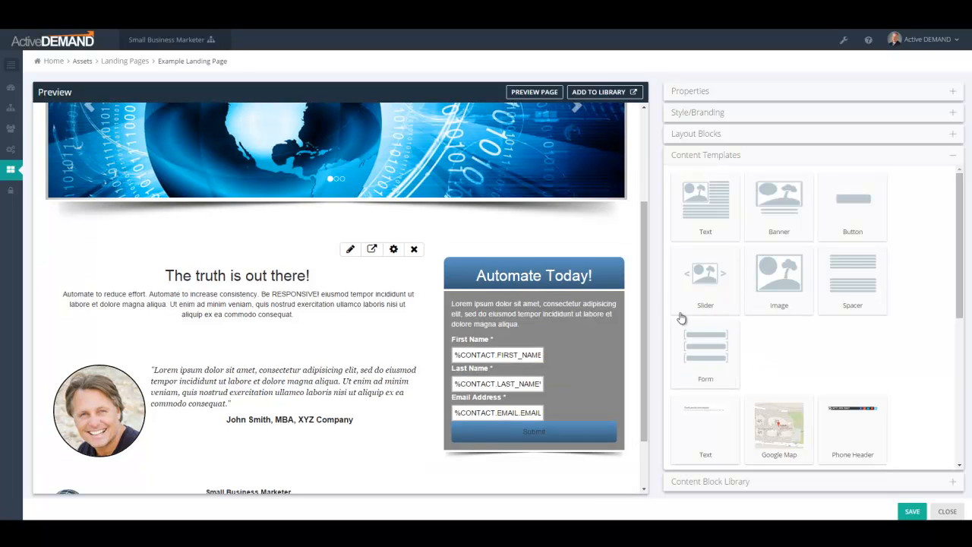
{"action": "left_click_drag", "start_coordinate": [643, 330], "coordinate": [649, 357]}
{"action": "mouse_move", "coordinate": [585, 339]}
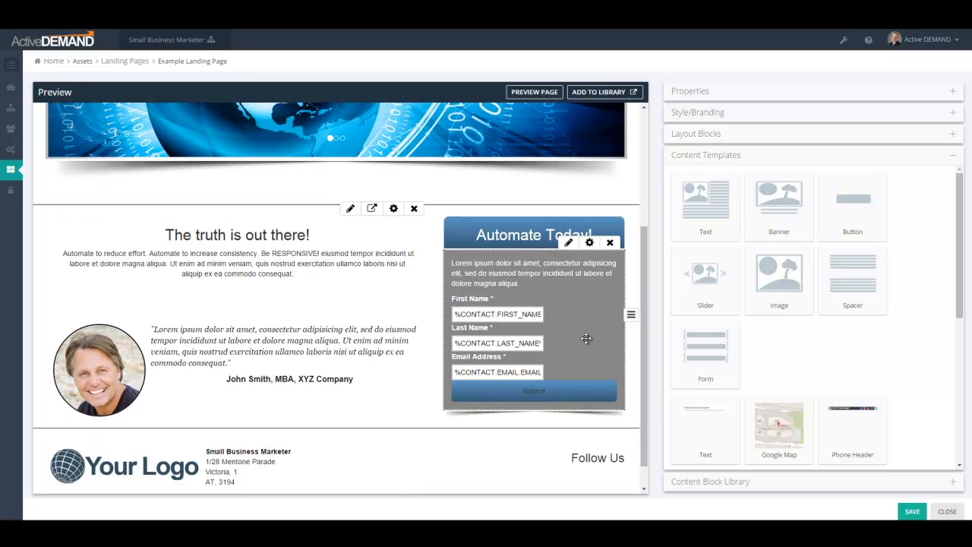
{"action": "left_click", "coordinate": [568, 243]}
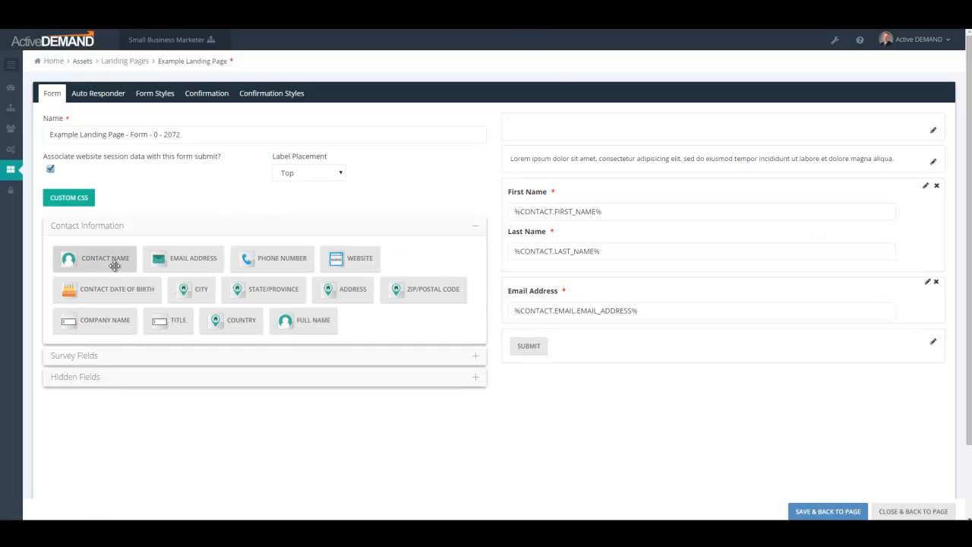
Step: View the survey and contact information field types available for the form
{"action": "left_click", "coordinate": [112, 355]}
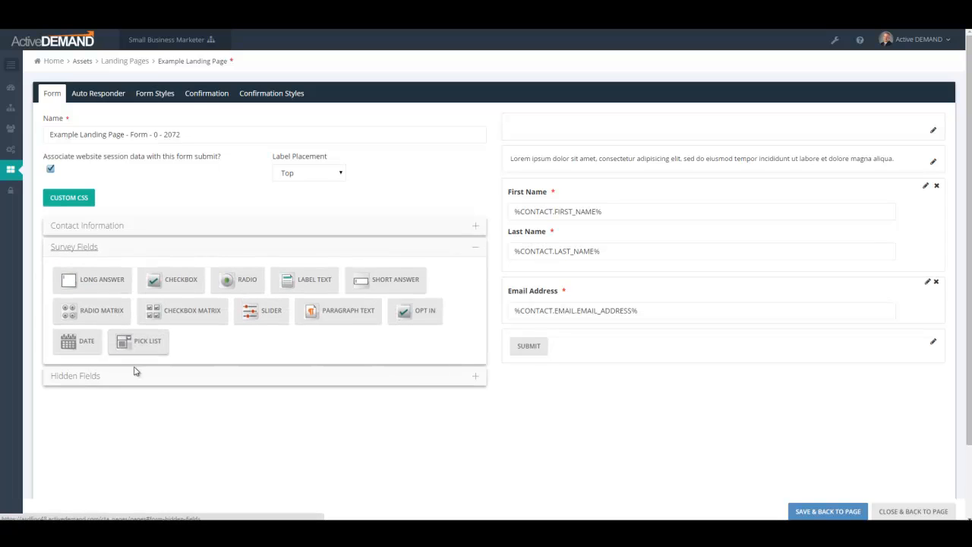
{"action": "left_click", "coordinate": [130, 226]}
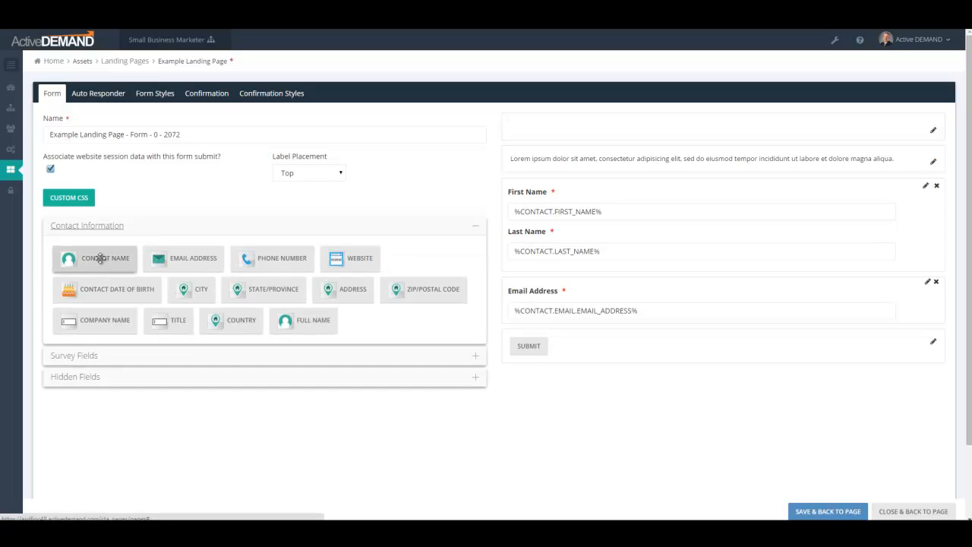
{"action": "mouse_move", "coordinate": [783, 187]}
{"action": "left_mouse_down"}
{"action": "mouse_move", "coordinate": [782, 289]}
{"action": "mouse_move", "coordinate": [765, 347]}
{"action": "mouse_move", "coordinate": [749, 134]}
{"action": "mouse_move", "coordinate": [756, 230]}
{"action": "mouse_move", "coordinate": [768, 183]}
{"action": "left_mouse_up"}
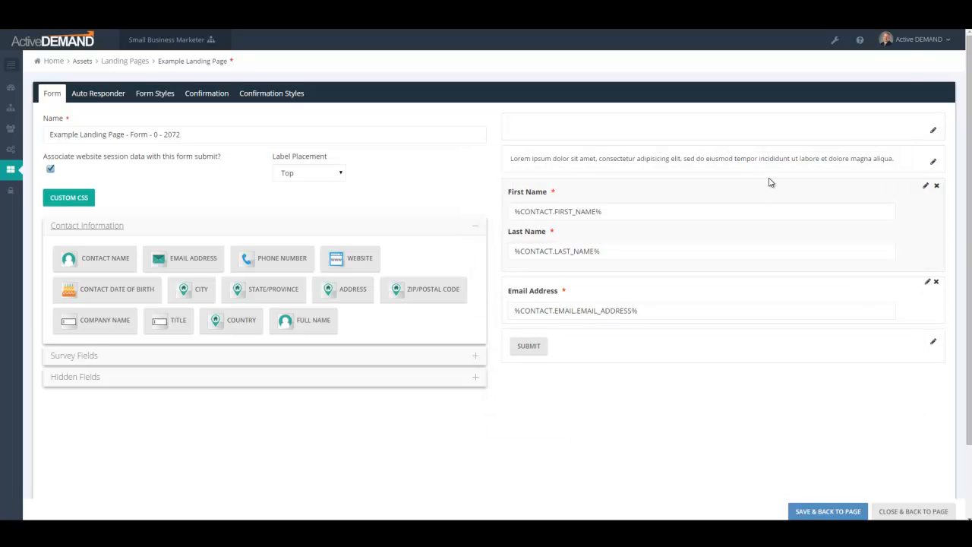
Step: Add a Checkbox Matrix survey field between Email Address and the submit button, with two additional rows
{"action": "left_click", "coordinate": [90, 355]}
{"action": "left_click_drag", "start_coordinate": [192, 315], "coordinate": [699, 327]}
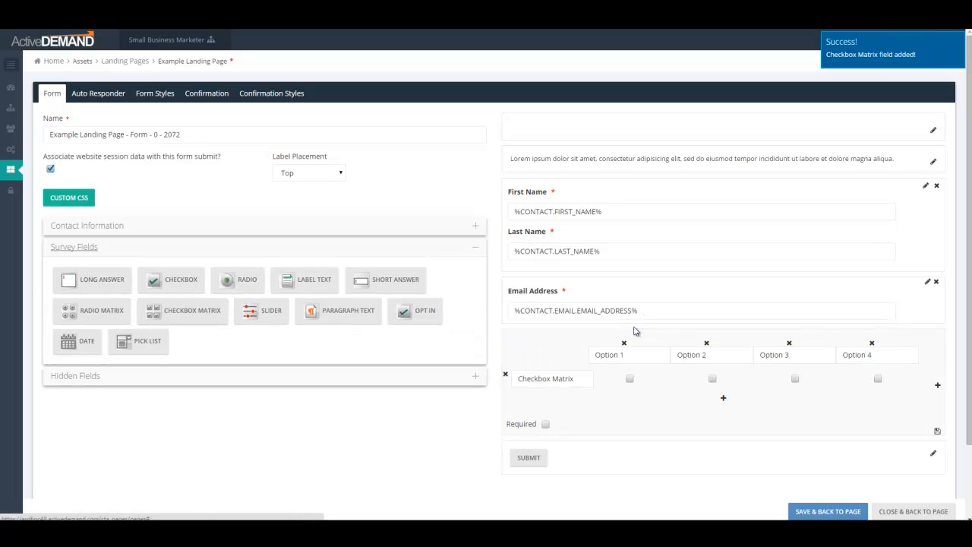
{"action": "left_click", "coordinate": [723, 398]}
{"action": "left_click", "coordinate": [723, 419]}
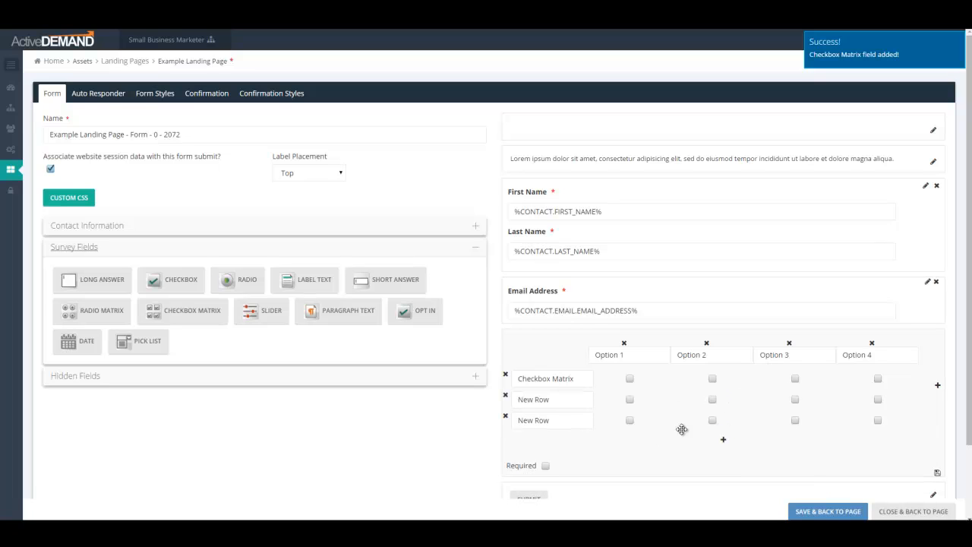
{"action": "left_click", "coordinate": [351, 443]}
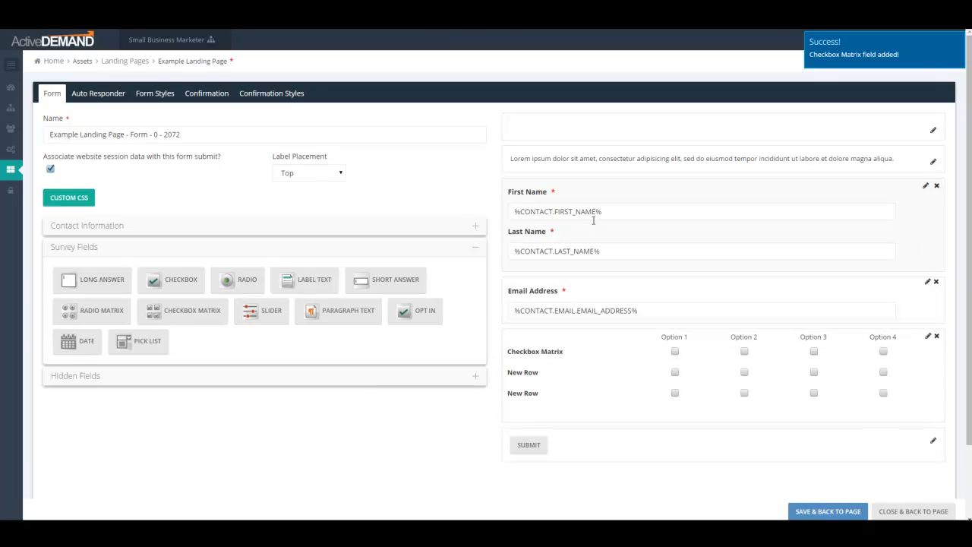
Step: View the label, default value and required settings of the name and Email Address fields, and the contact information field types
{"action": "left_click", "coordinate": [926, 185]}
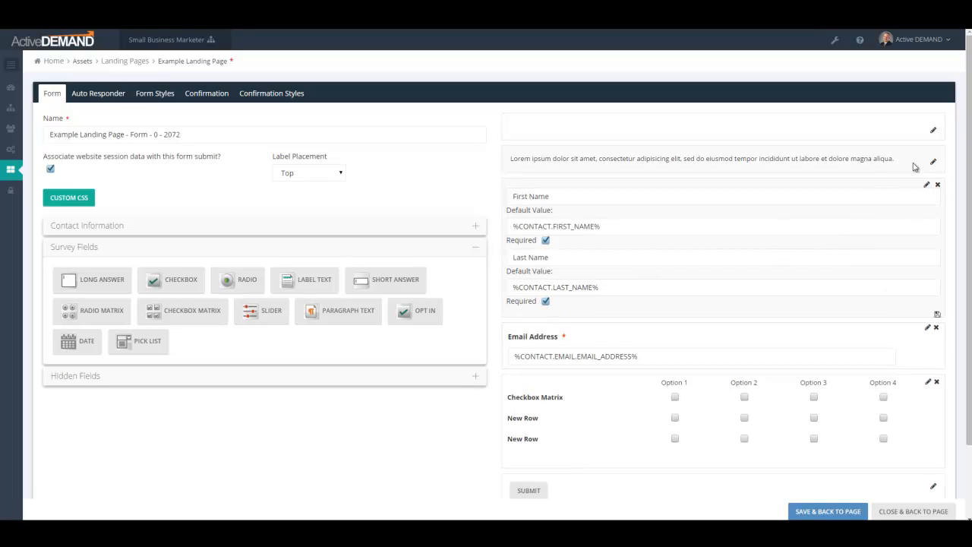
{"action": "left_click", "coordinate": [936, 314]}
{"action": "mouse_move", "coordinate": [914, 294]}
{"action": "left_mouse_down"}
{"action": "mouse_move", "coordinate": [912, 282]}
{"action": "mouse_move", "coordinate": [917, 298]}
{"action": "left_mouse_up"}
{"action": "left_click", "coordinate": [918, 300]}
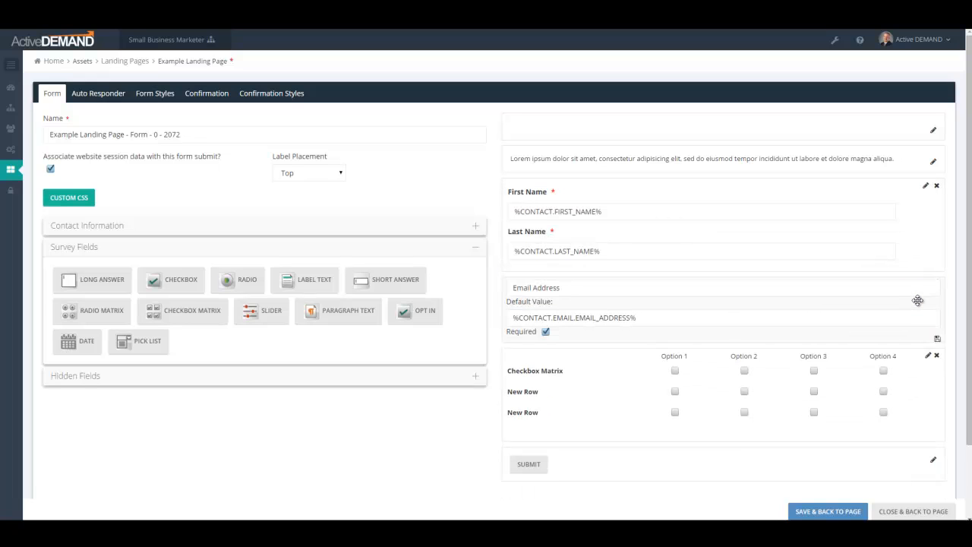
{"action": "left_click", "coordinate": [209, 420]}
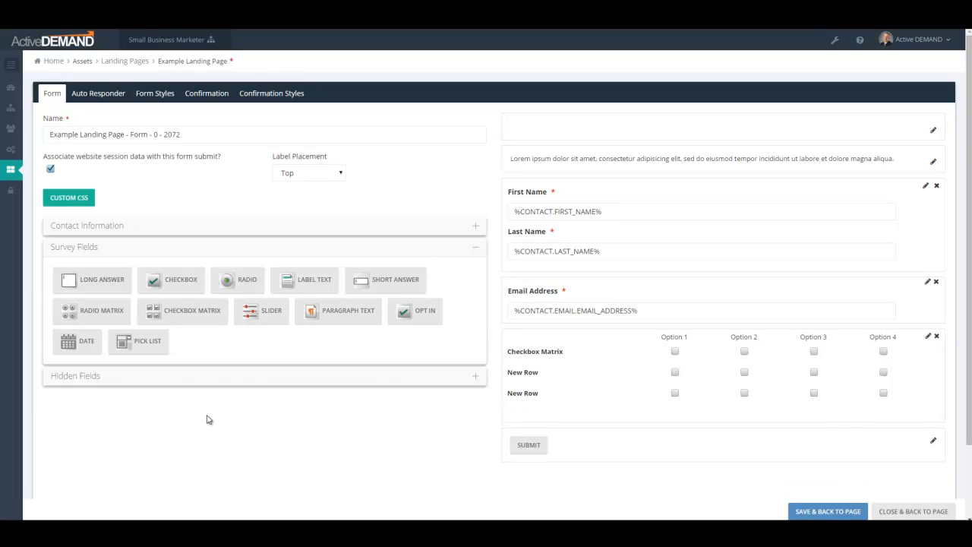
{"action": "left_click", "coordinate": [137, 227]}
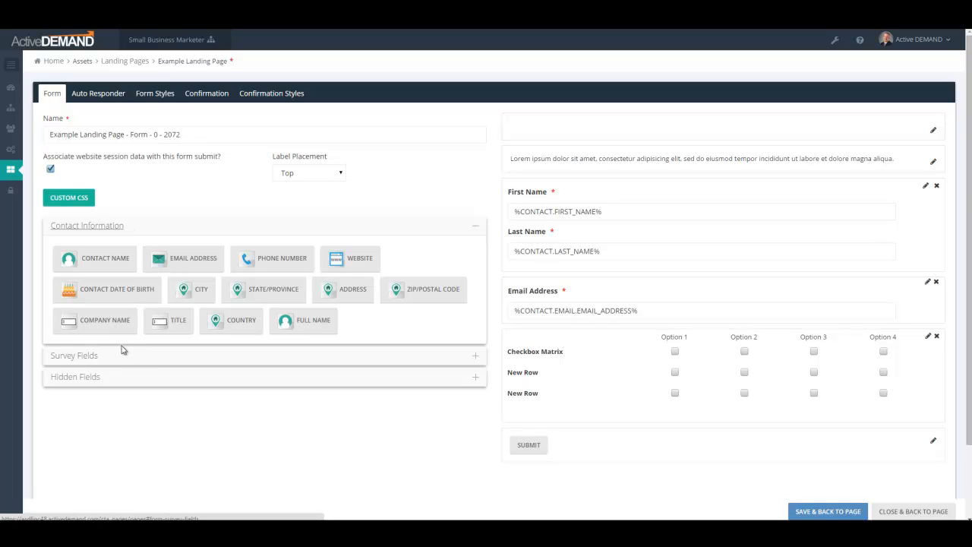
{"action": "left_click", "coordinate": [122, 357]}
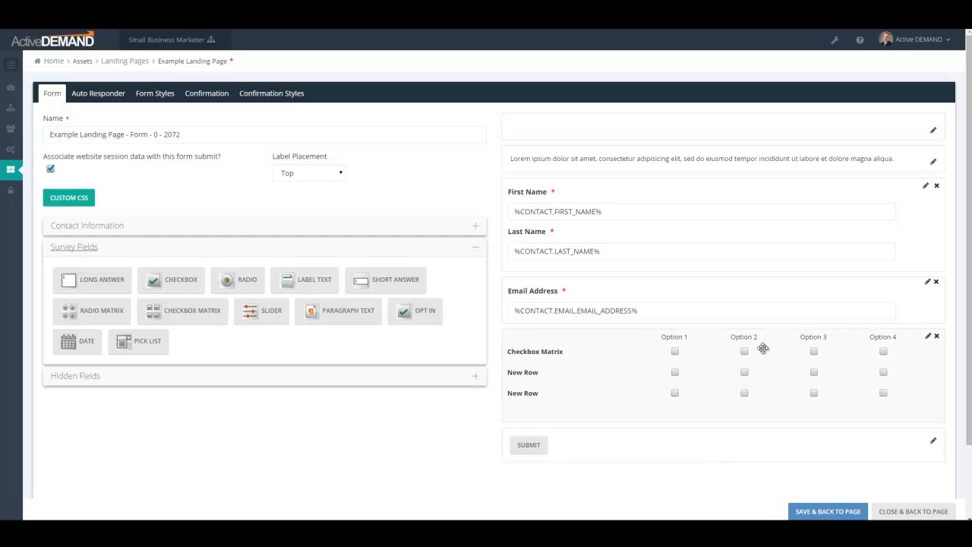
Step: Try the Left and Inside label placements on the form, and return the label placement to Top
{"action": "left_click", "coordinate": [301, 173]}
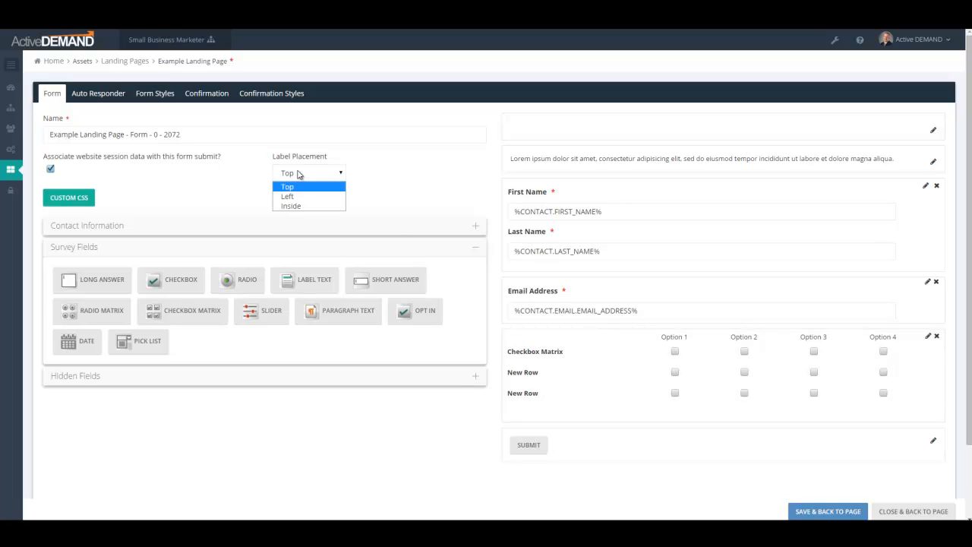
{"action": "left_click", "coordinate": [297, 197]}
{"action": "left_click", "coordinate": [307, 175]}
{"action": "left_click", "coordinate": [297, 205]}
{"action": "left_click", "coordinate": [302, 174]}
{"action": "left_click", "coordinate": [302, 186]}
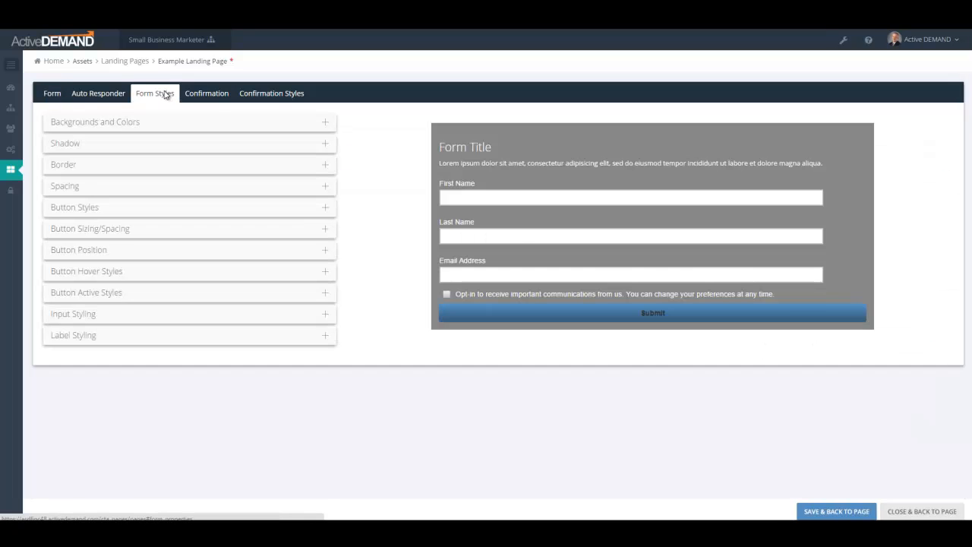
Step: View the form's style categories, and open the form's auto responder workflow
{"action": "left_click", "coordinate": [164, 93]}
{"action": "left_click", "coordinate": [51, 96]}
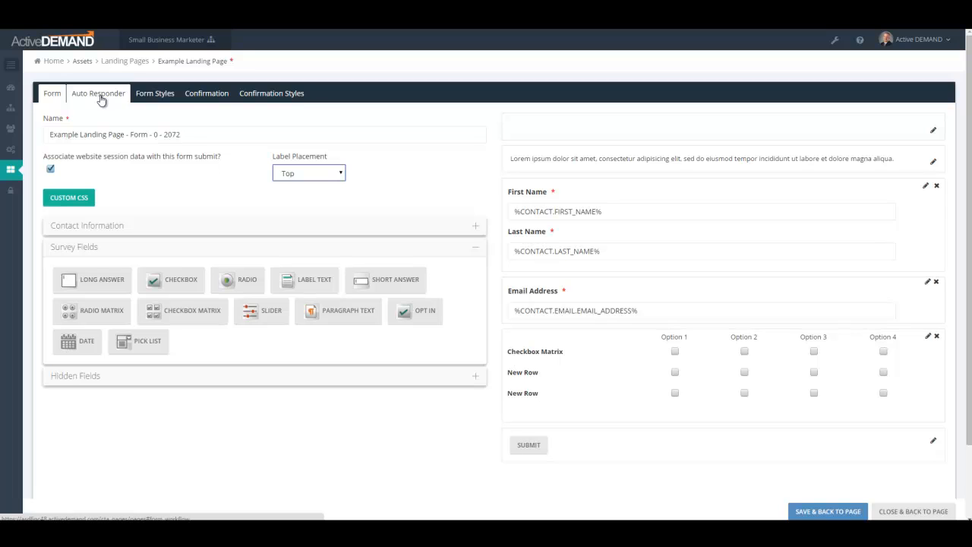
{"action": "left_click", "coordinate": [101, 100]}
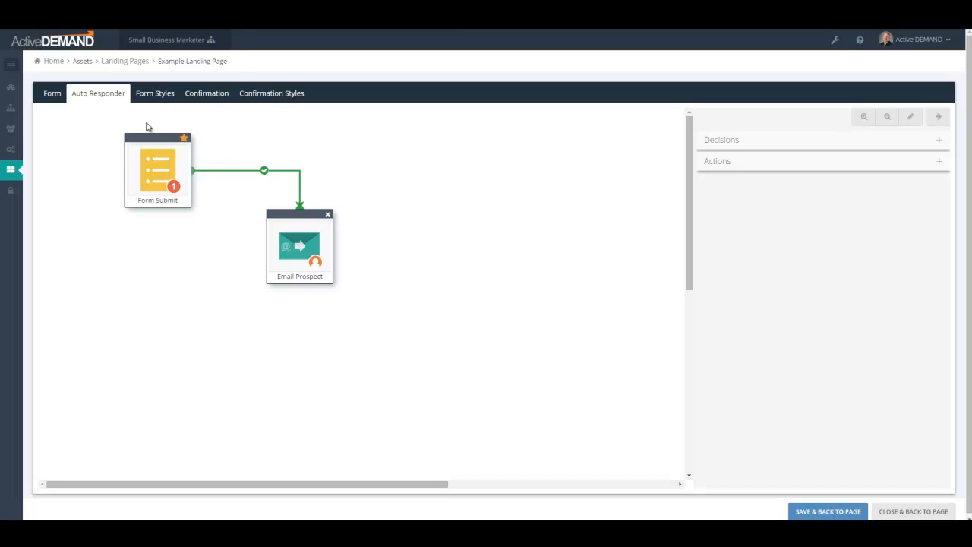
Step: View the Automation entries in the main navigation, and list the decisions available for the auto responder workflow
{"action": "left_click", "coordinate": [10, 64]}
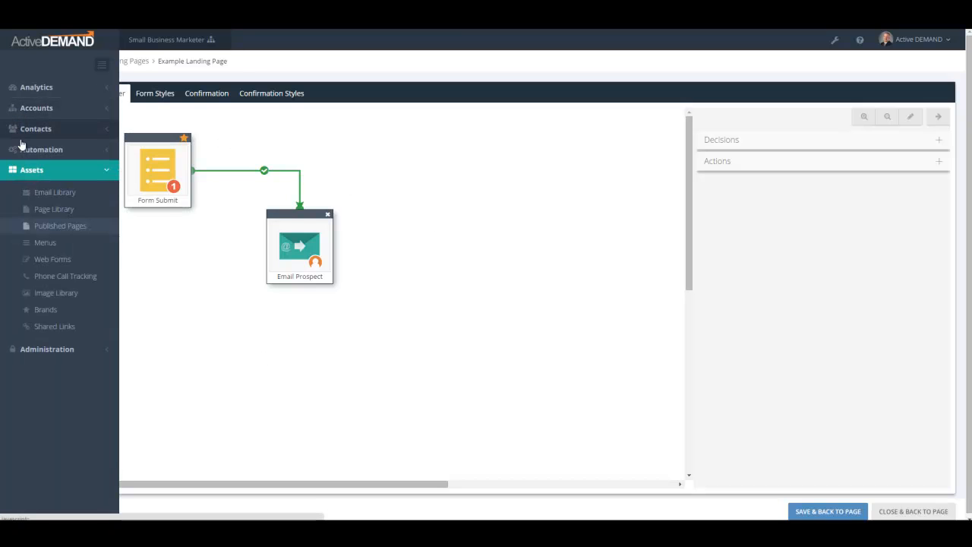
{"action": "left_click", "coordinate": [24, 149]}
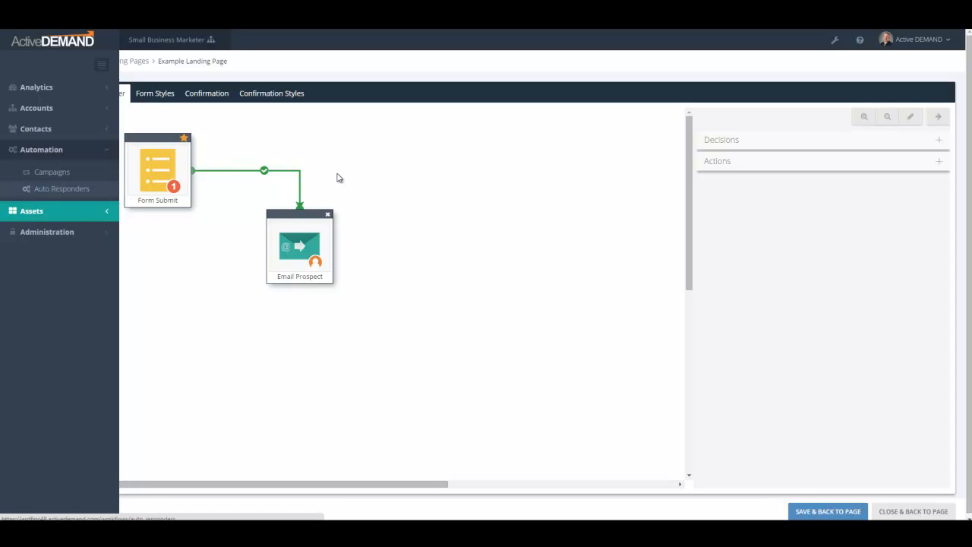
{"action": "left_click", "coordinate": [372, 193]}
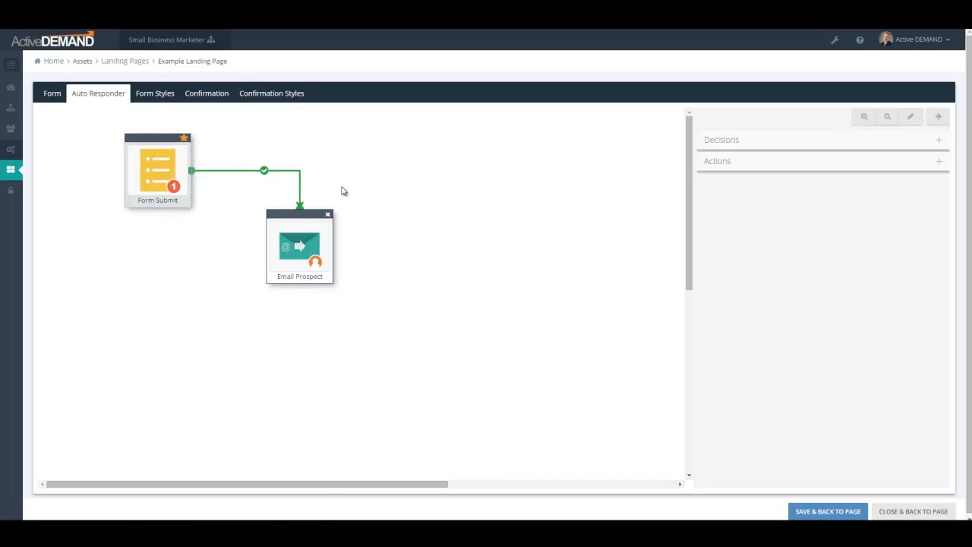
{"action": "left_click", "coordinate": [713, 144]}
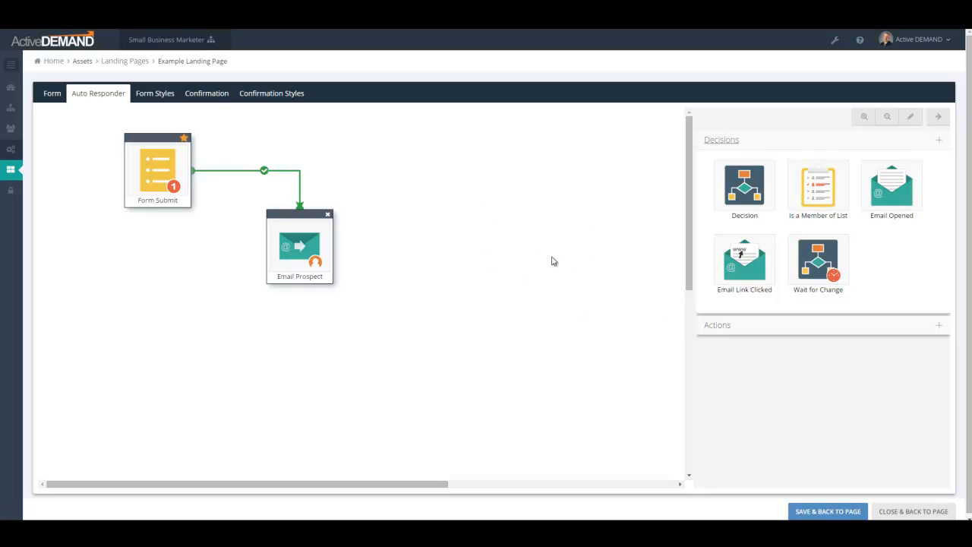
Step: Move the Email Prospect action farther right and up in the workflow, and widen its properties area
{"action": "left_click_drag", "start_coordinate": [301, 212], "coordinate": [380, 173]}
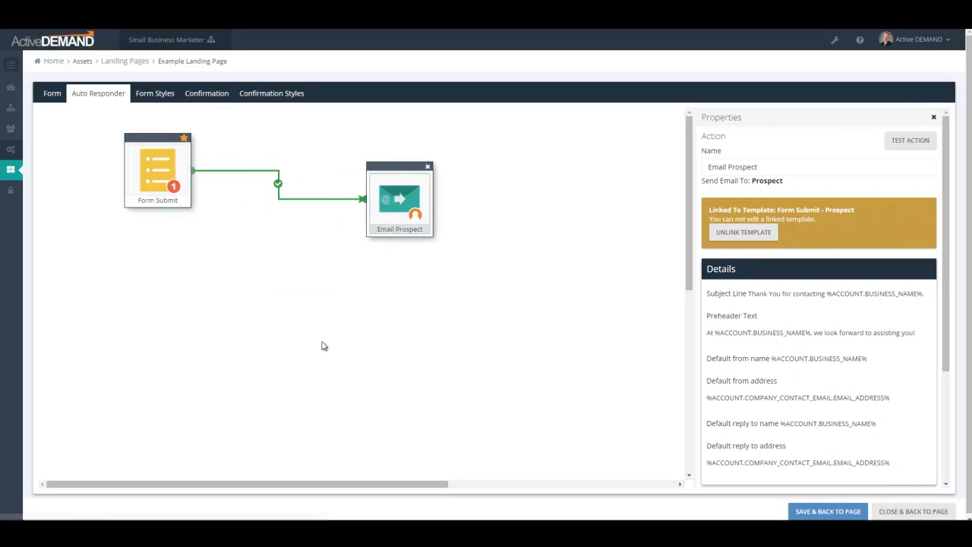
{"action": "left_click_drag", "start_coordinate": [686, 339], "coordinate": [615, 329]}
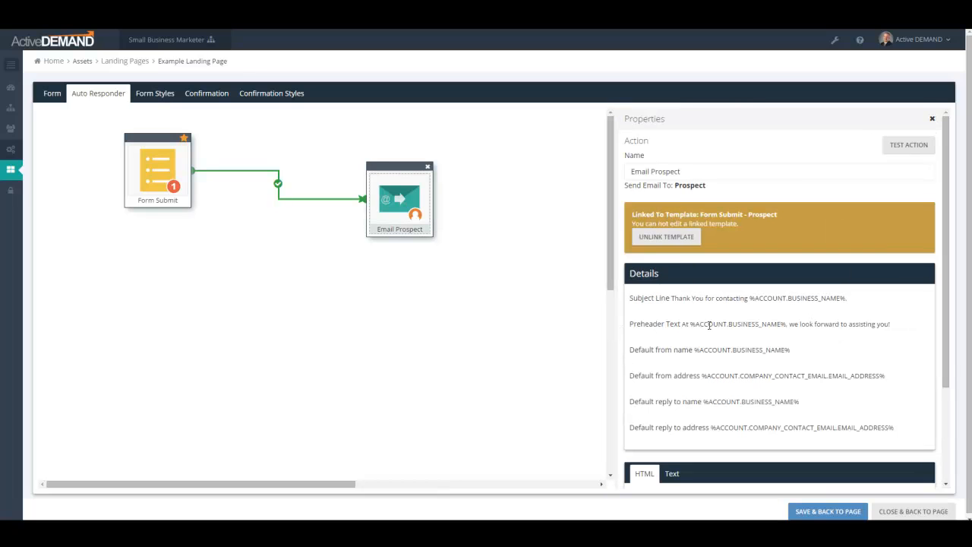
Step: Examine the Email Prospect action's linked template, sender details and HTML email preview, and close its properties
{"action": "scroll", "coordinate": [745, 323], "scroll_direction": "down", "scroll_amount": 3}
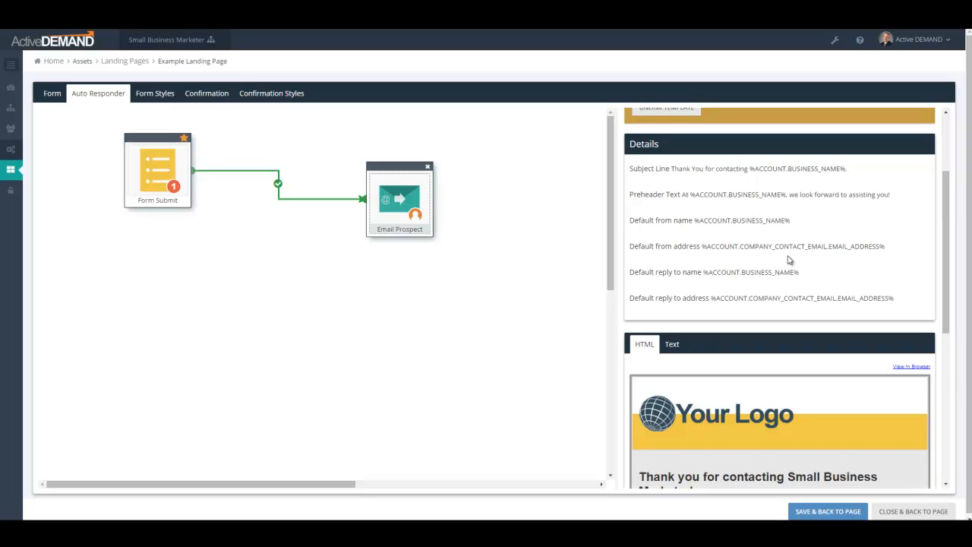
{"action": "scroll", "coordinate": [788, 260], "scroll_direction": "down", "scroll_amount": 2}
{"action": "scroll", "coordinate": [789, 260], "scroll_direction": "down", "scroll_amount": 4}
{"action": "scroll", "coordinate": [789, 260], "scroll_direction": "up", "scroll_amount": 3}
{"action": "scroll", "coordinate": [790, 259], "scroll_direction": "down", "scroll_amount": 2}
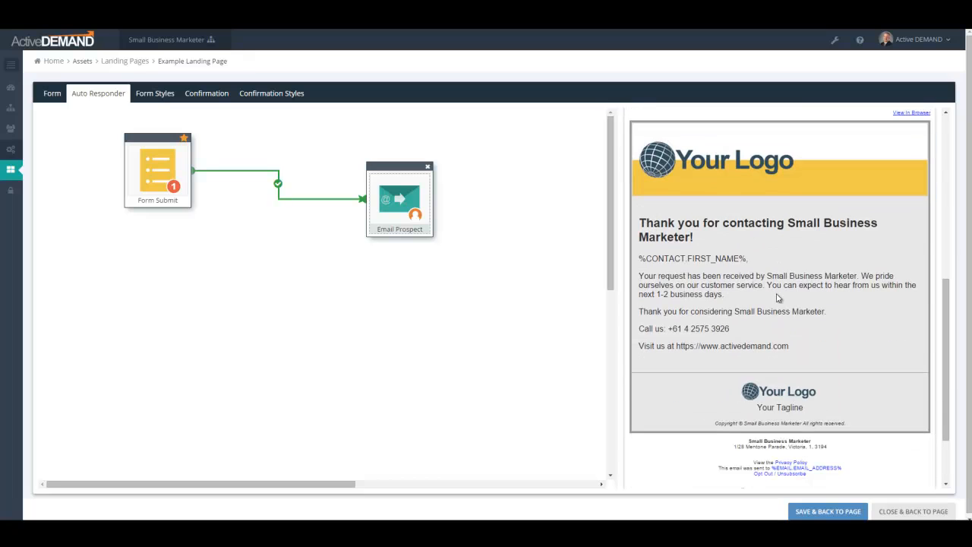
{"action": "scroll", "coordinate": [777, 299], "scroll_direction": "up", "scroll_amount": 2}
{"action": "scroll", "coordinate": [777, 296], "scroll_direction": "up", "scroll_amount": 3}
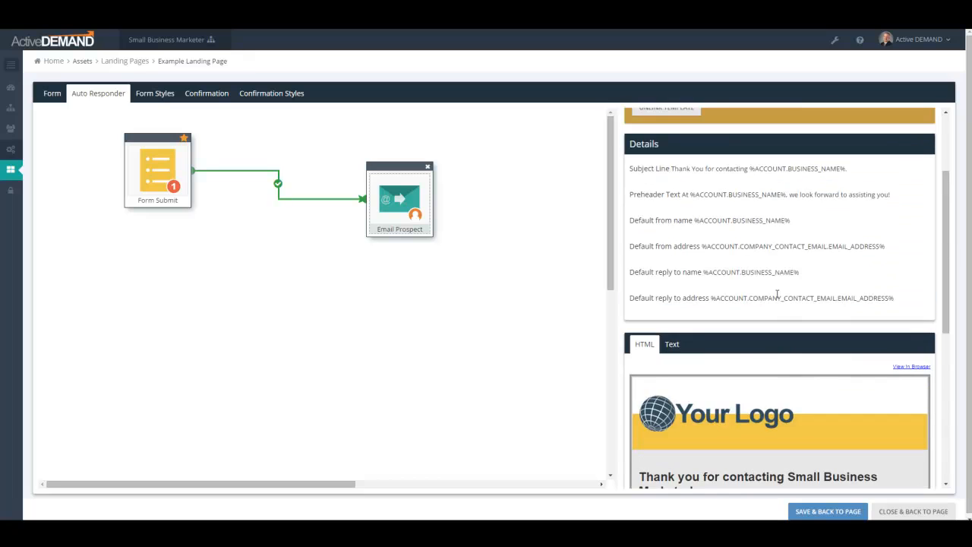
{"action": "scroll", "coordinate": [777, 295], "scroll_direction": "up", "scroll_amount": 2}
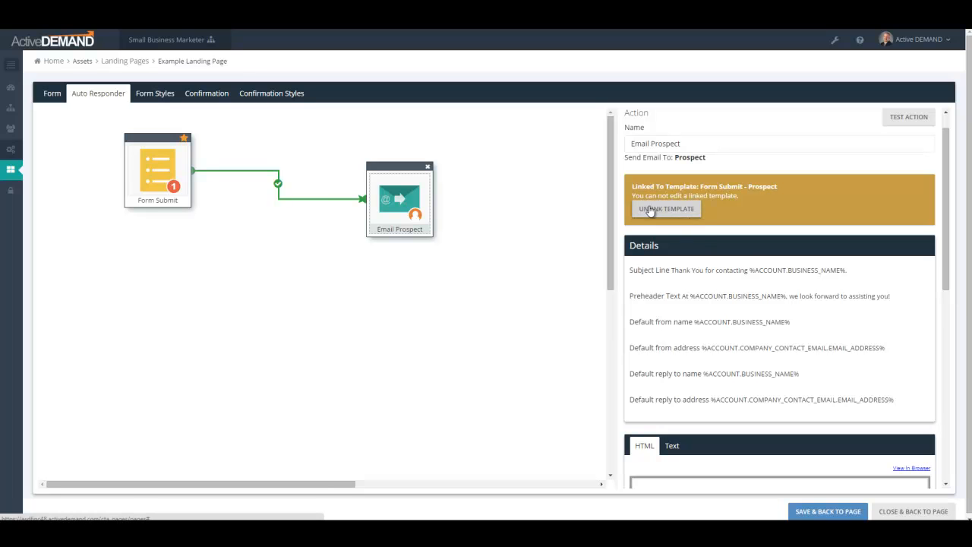
{"action": "scroll", "coordinate": [713, 283], "scroll_direction": "down", "scroll_amount": 1}
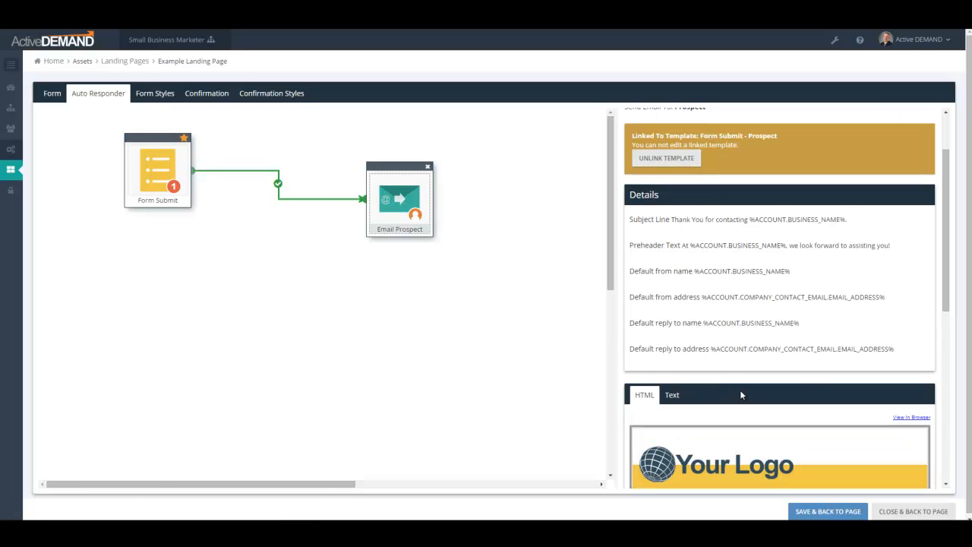
{"action": "scroll", "coordinate": [803, 383], "scroll_direction": "down", "scroll_amount": 2}
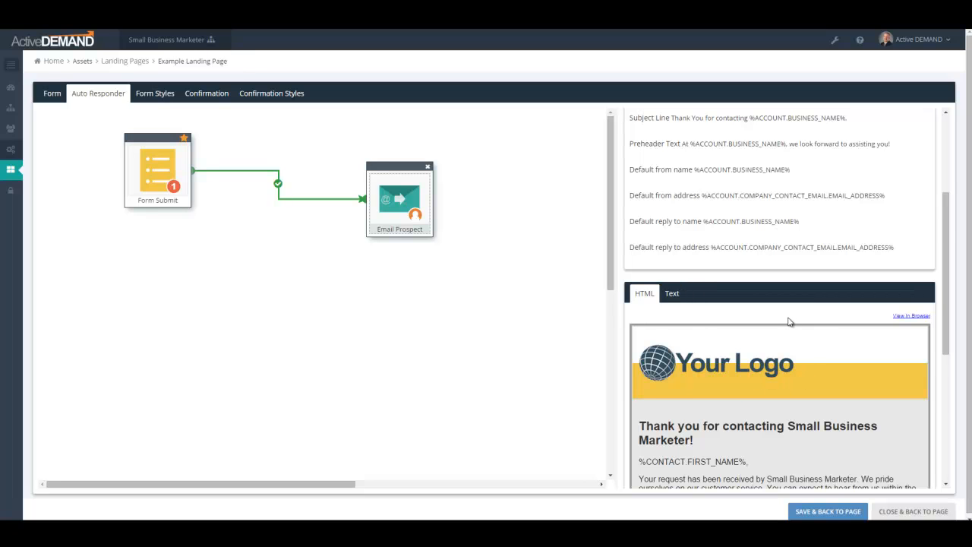
{"action": "scroll", "coordinate": [789, 321], "scroll_direction": "down", "scroll_amount": 2}
{"action": "scroll", "coordinate": [791, 326], "scroll_direction": "down", "scroll_amount": 2}
{"action": "scroll", "coordinate": [791, 327], "scroll_direction": "up", "scroll_amount": 8}
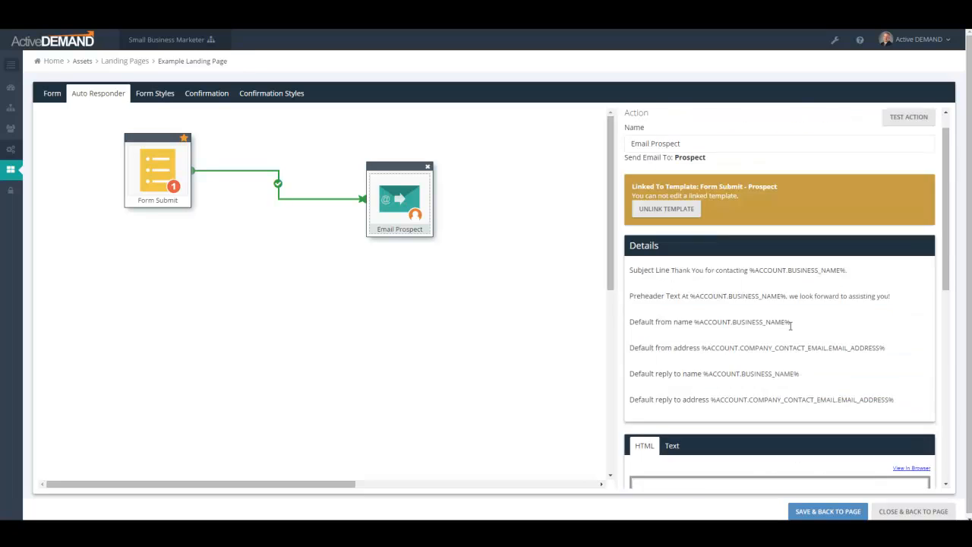
{"action": "left_click", "coordinate": [530, 275]}
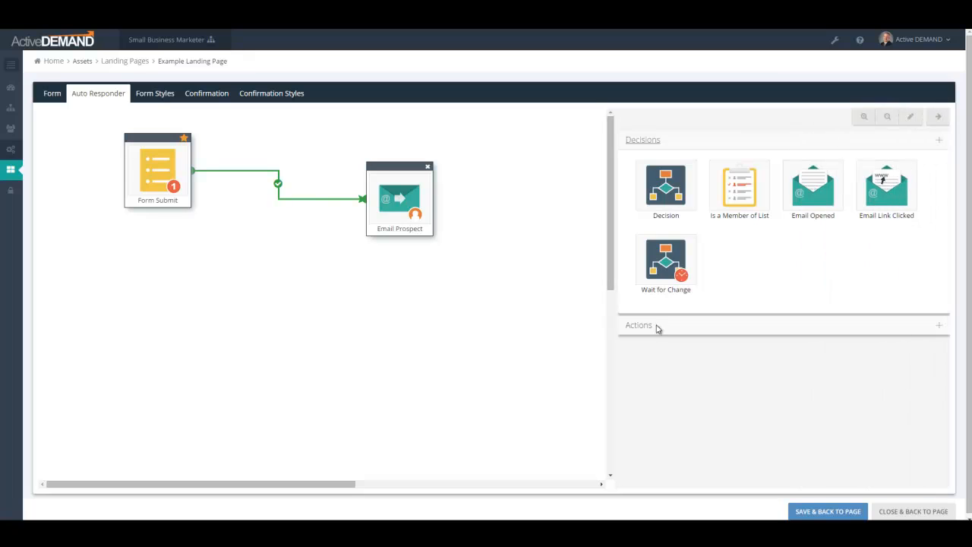
Step: Add a Tag Prospect action after Email Prospect, and an Add To List action connected below it
{"action": "left_click", "coordinate": [657, 328]}
{"action": "left_click_drag", "start_coordinate": [740, 216], "coordinate": [445, 239]}
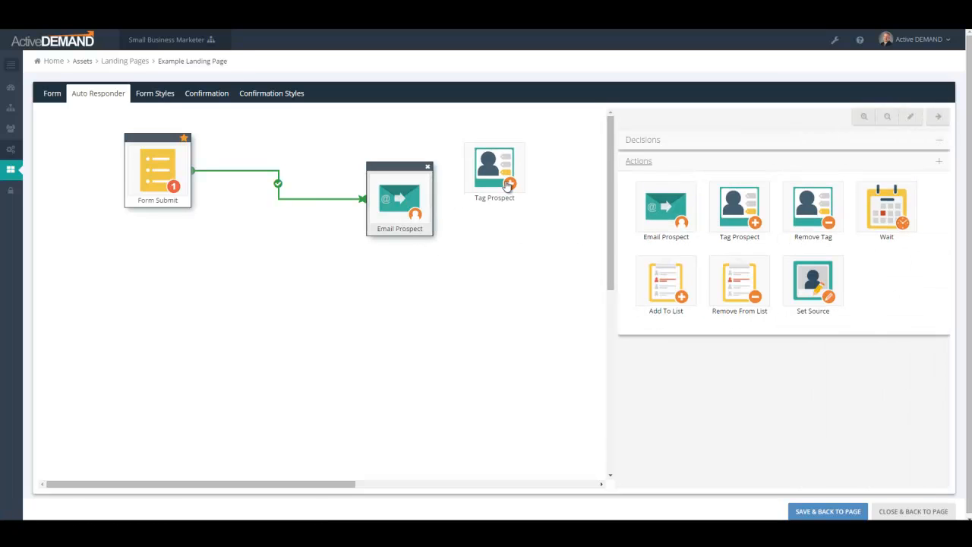
{"action": "left_click_drag", "start_coordinate": [666, 282], "coordinate": [498, 354]}
{"action": "left_click_drag", "start_coordinate": [500, 219], "coordinate": [498, 342]}
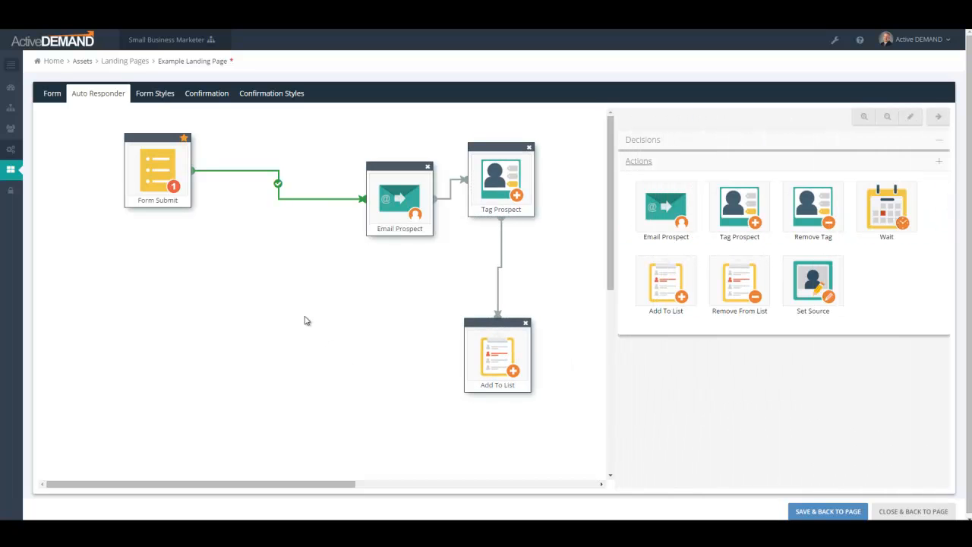
Step: Connect a Wait action after Add To List and a second Email Prospect action after Wait, and rearrange the lower actions
{"action": "left_click_drag", "start_coordinate": [885, 209], "coordinate": [334, 406]}
{"action": "left_click_drag", "start_coordinate": [486, 384], "coordinate": [352, 396]}
{"action": "left_click_drag", "start_coordinate": [667, 209], "coordinate": [479, 447]}
{"action": "left_click_drag", "start_coordinate": [357, 427], "coordinate": [440, 455]}
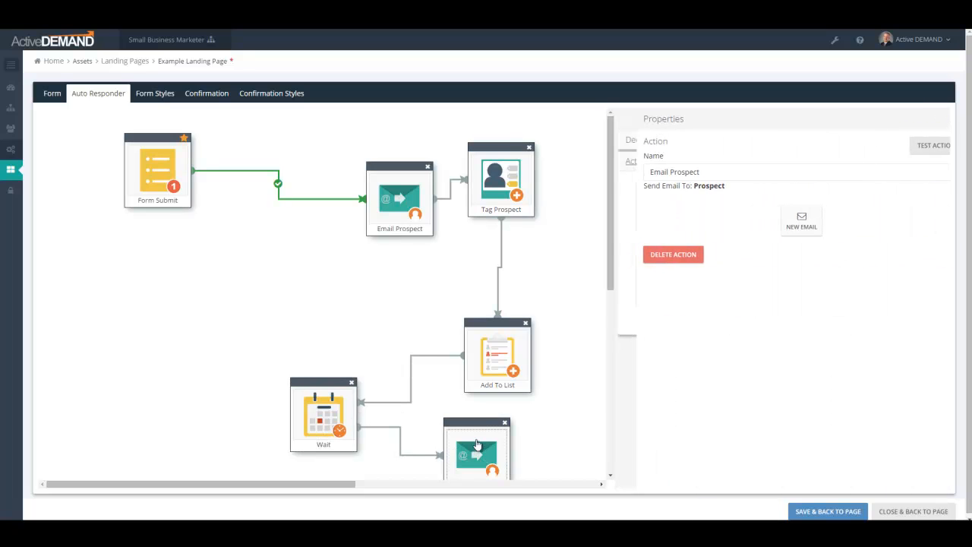
{"action": "left_click_drag", "start_coordinate": [498, 323], "coordinate": [443, 299]}
{"action": "left_click_drag", "start_coordinate": [479, 424], "coordinate": [543, 364]}
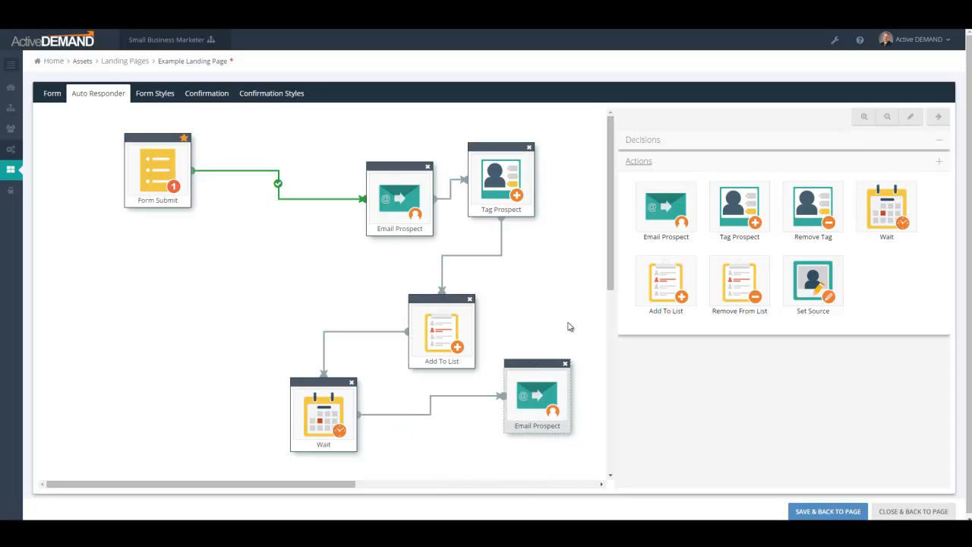
Step: View the form's confirmation message and the confirmation style categories
{"action": "left_click", "coordinate": [206, 97]}
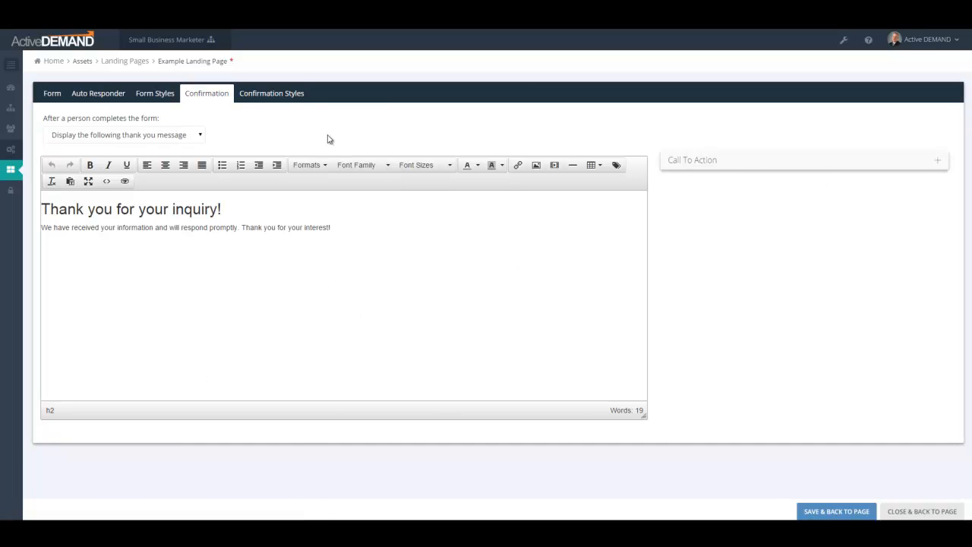
{"action": "left_click", "coordinate": [273, 97]}
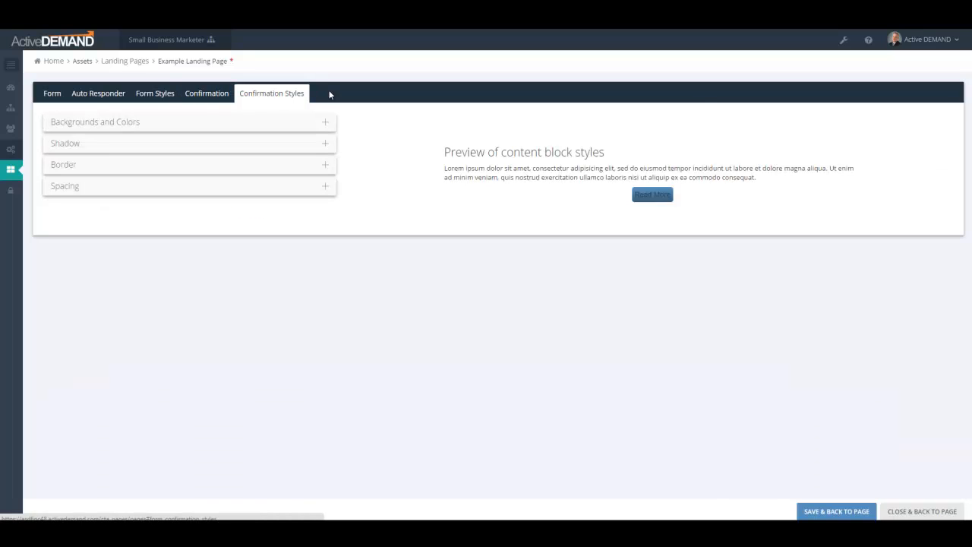
{"action": "left_click", "coordinate": [206, 97]}
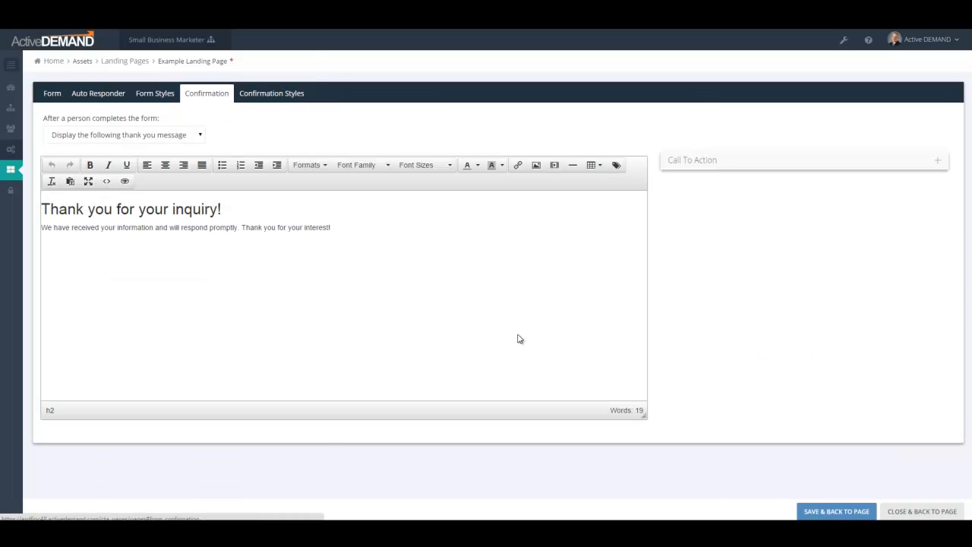
Step: Try redirecting to another page after form completion, and return to displaying the thank you message
{"action": "left_click", "coordinate": [126, 134]}
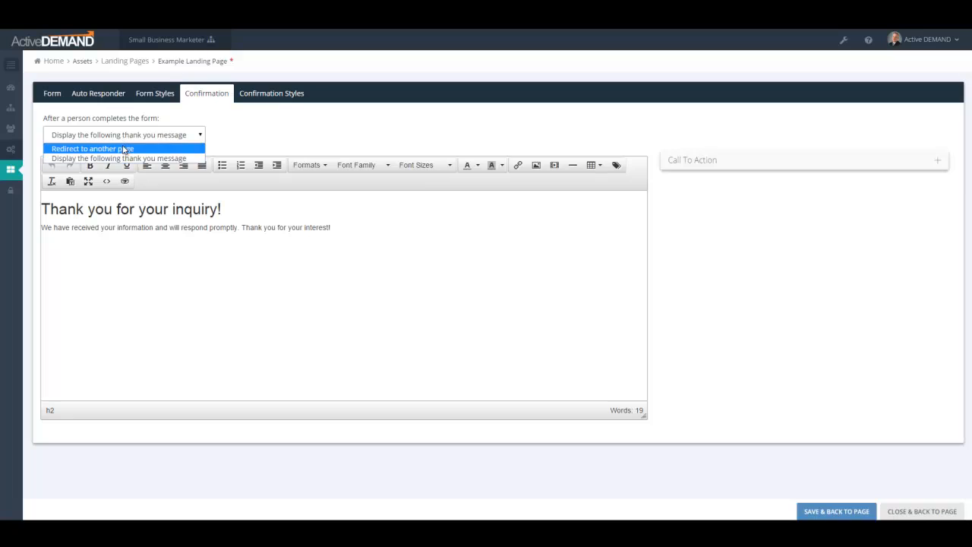
{"action": "left_click", "coordinate": [124, 149]}
{"action": "left_click", "coordinate": [193, 139]}
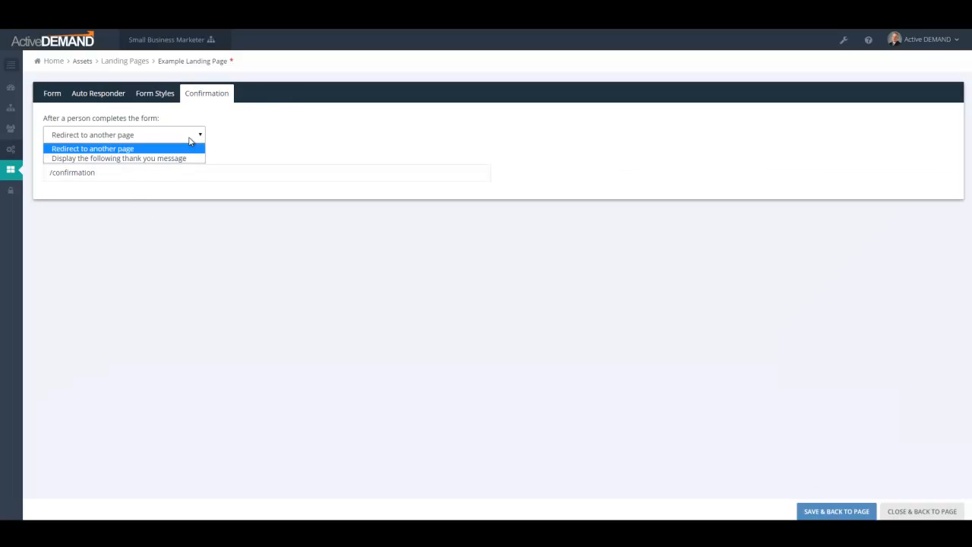
{"action": "left_click", "coordinate": [157, 158]}
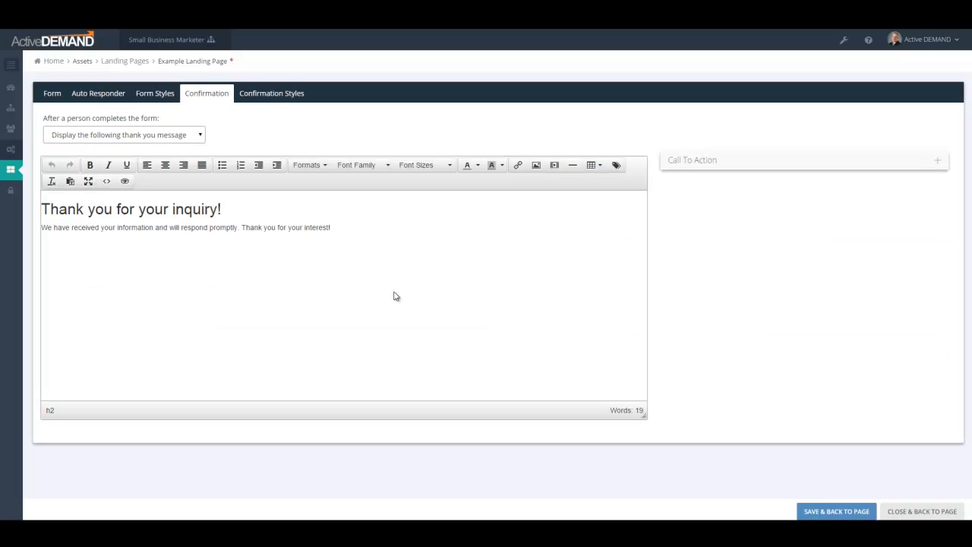
Step: View the call to action options for the confirmation message, and close the form editor without saving the changes
{"action": "left_click", "coordinate": [730, 162]}
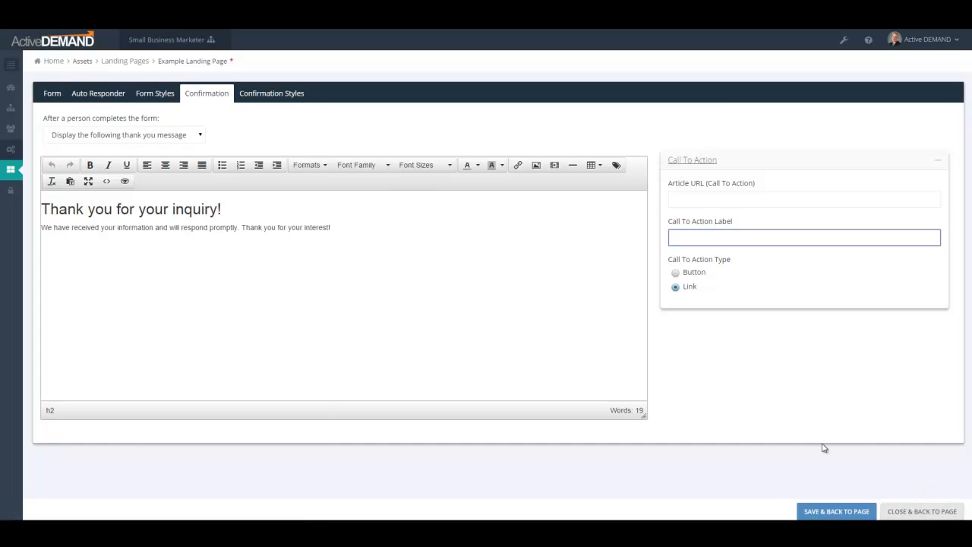
{"action": "left_click", "coordinate": [927, 512]}
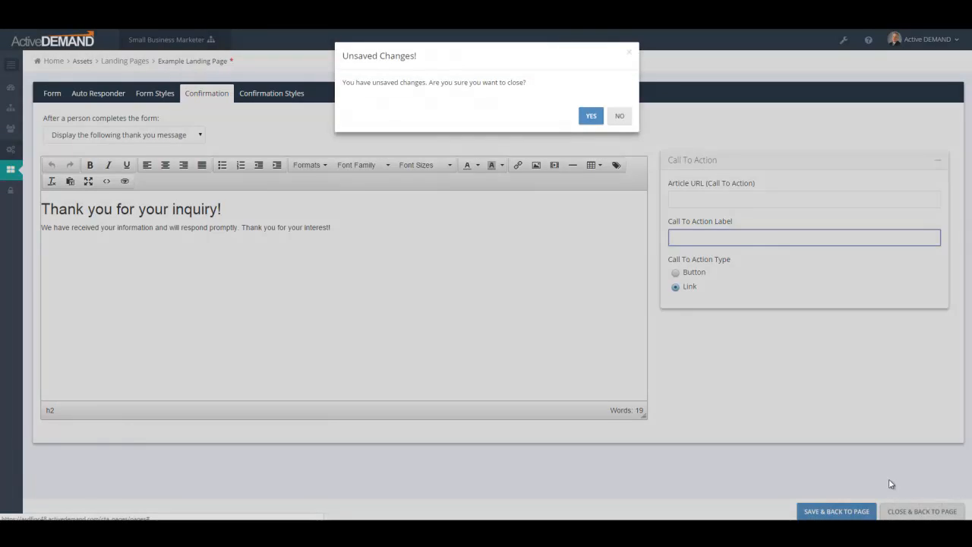
{"action": "left_click", "coordinate": [620, 116]}
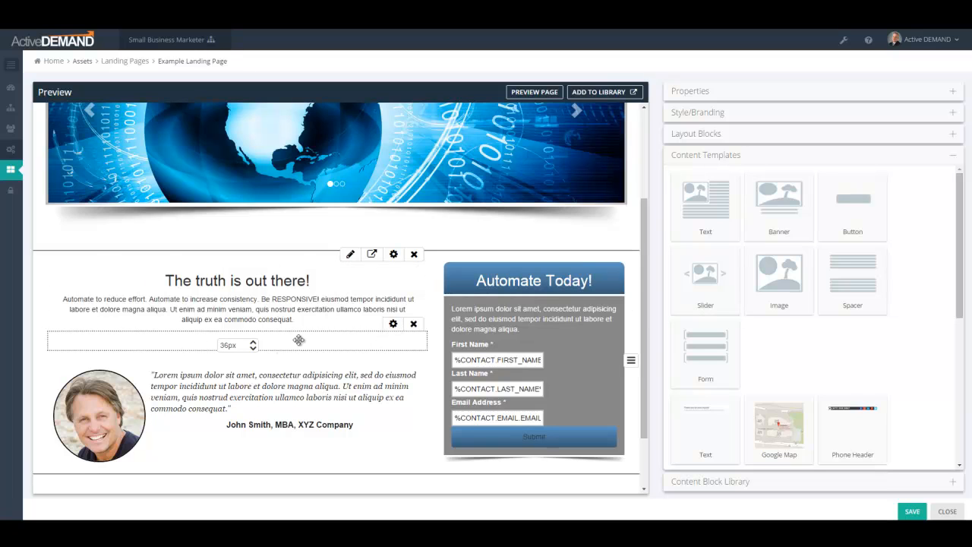
Step: Slightly increase the height of the spacer between the intro text and the testimonial
{"action": "left_click_drag", "start_coordinate": [233, 348], "coordinate": [253, 351]}
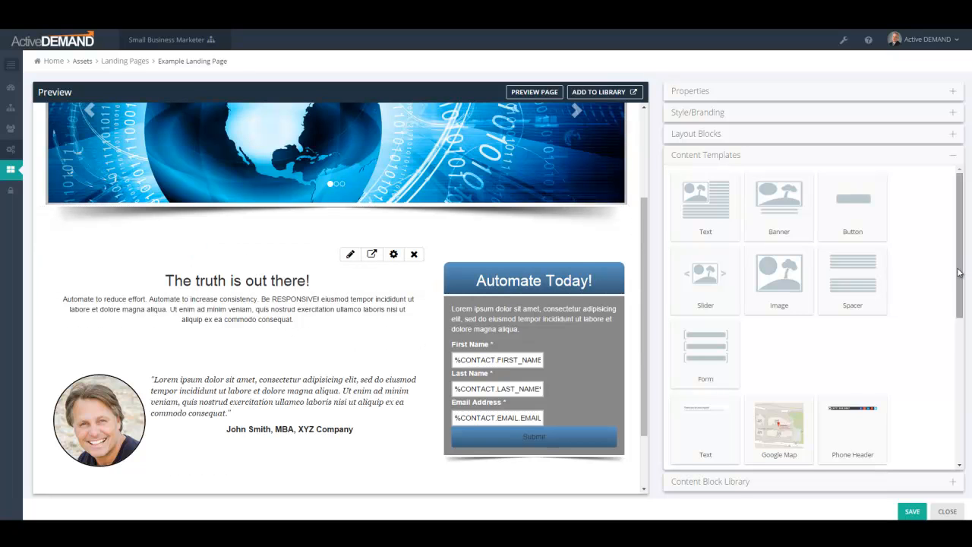
Step: Try out a Google Map content block below the testimonial, and remove it from the page
{"action": "scroll", "coordinate": [958, 272], "scroll_direction": "down", "scroll_amount": 1}
{"action": "left_click_drag", "start_coordinate": [765, 382], "coordinate": [251, 394]}
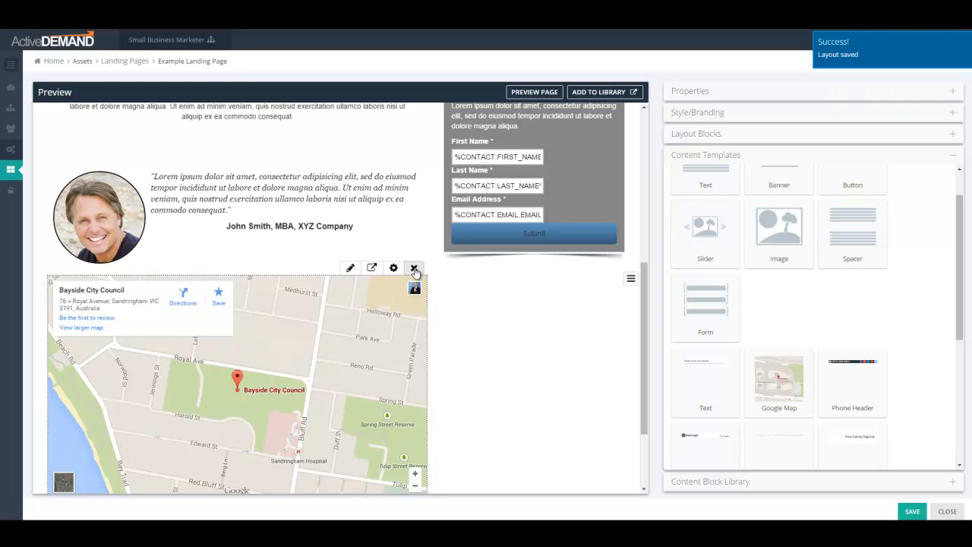
{"action": "left_click", "coordinate": [414, 269]}
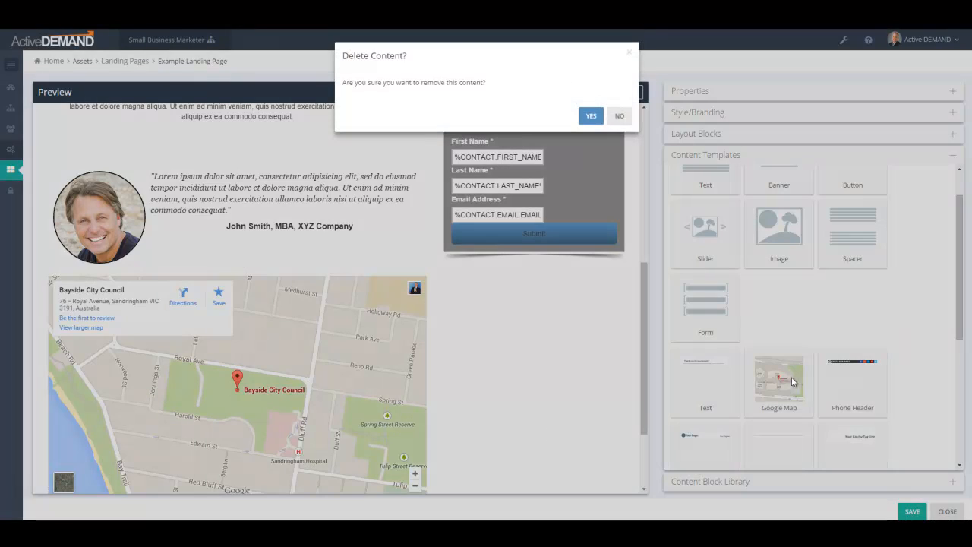
{"action": "left_click", "coordinate": [591, 116]}
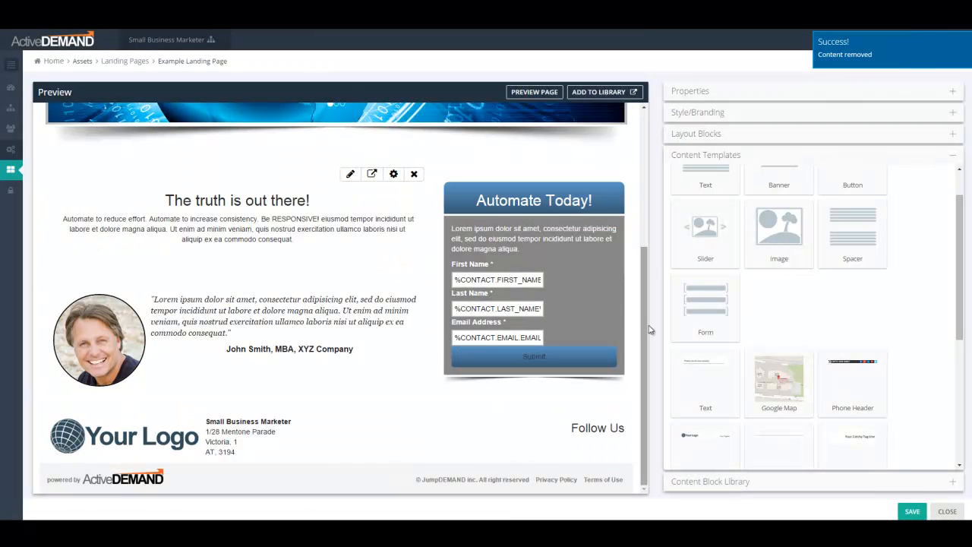
{"action": "scroll", "coordinate": [647, 332], "scroll_direction": "up", "scroll_amount": 3}
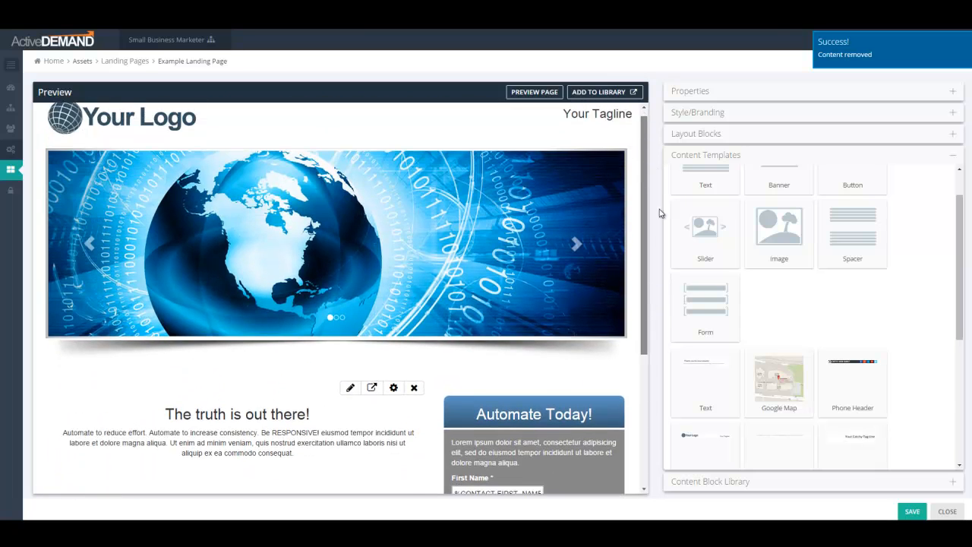
{"action": "scroll", "coordinate": [647, 304], "scroll_direction": "down", "scroll_amount": 2}
{"action": "scroll", "coordinate": [661, 293], "scroll_direction": "down", "scroll_amount": 2}
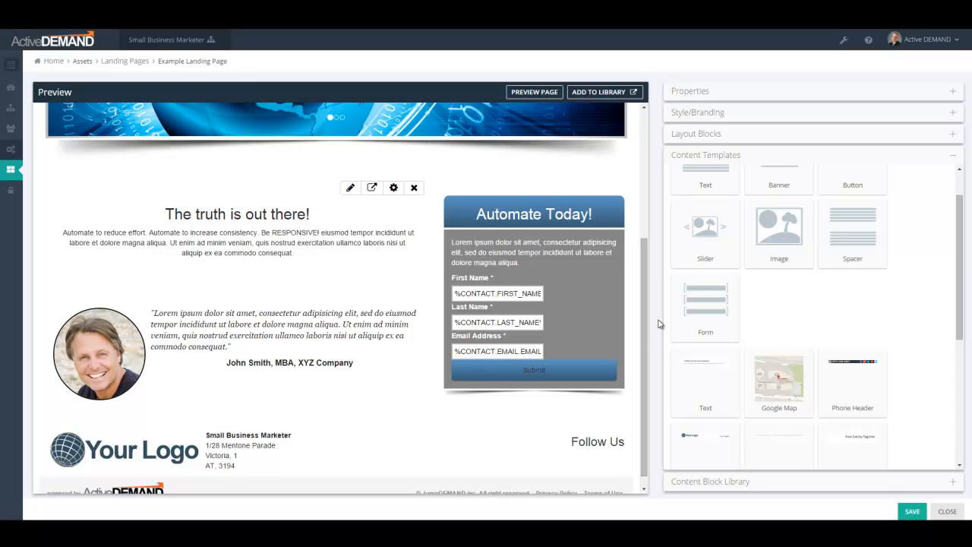
{"action": "left_click_drag", "start_coordinate": [650, 344], "coordinate": [649, 206]}
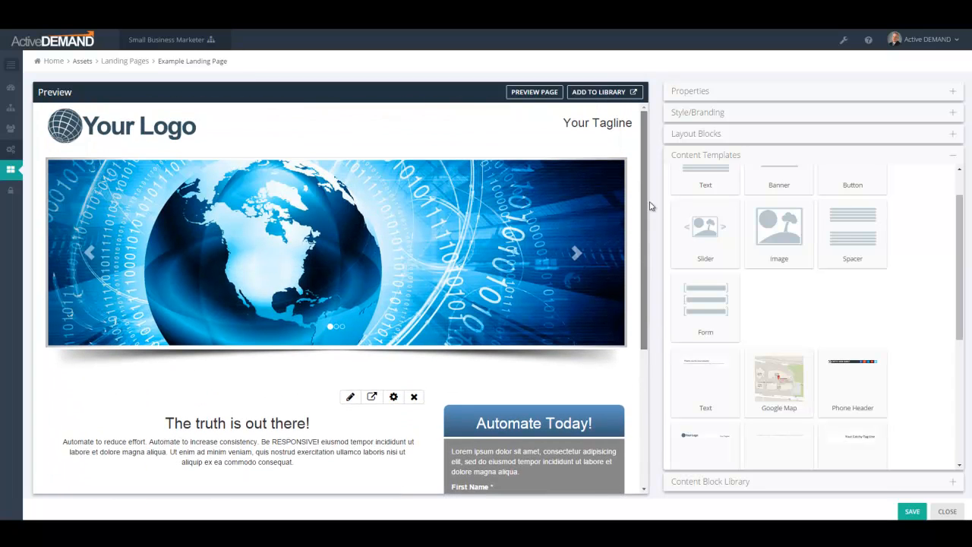